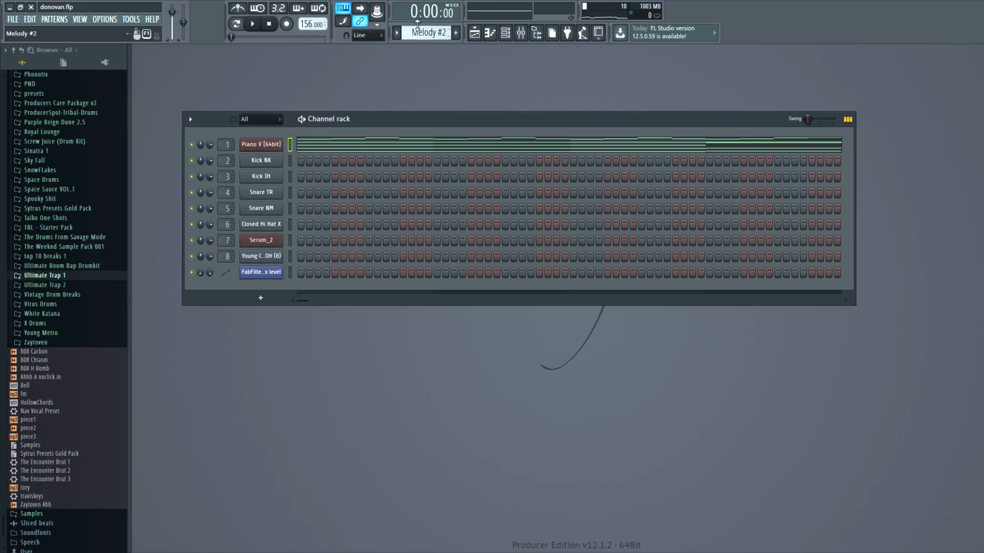
- Switch to the Melody pattern and inspect the Piano V channel's plugin window
scroll(416, 30, down, 1)
scroll(416, 29, down, 1)
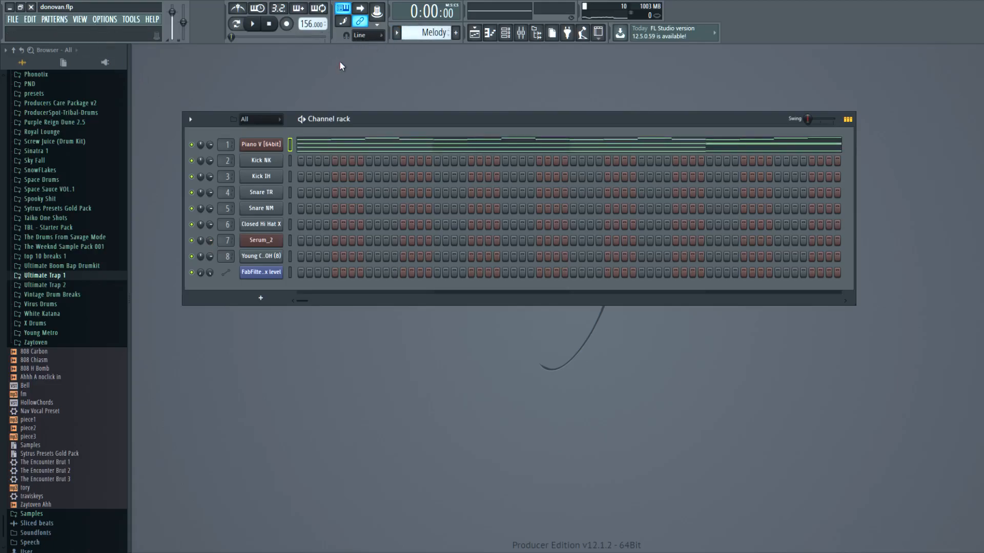
click(267, 144)
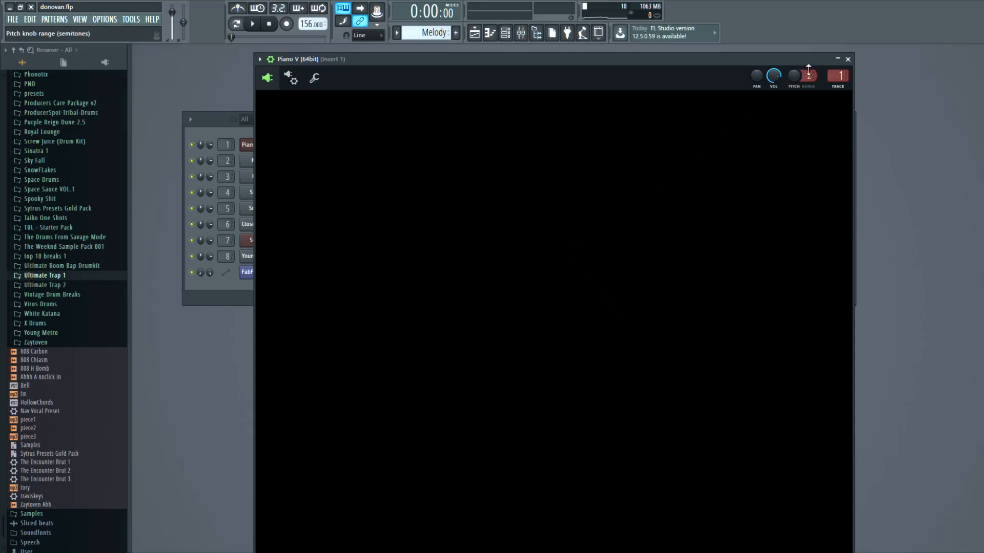
click(849, 60)
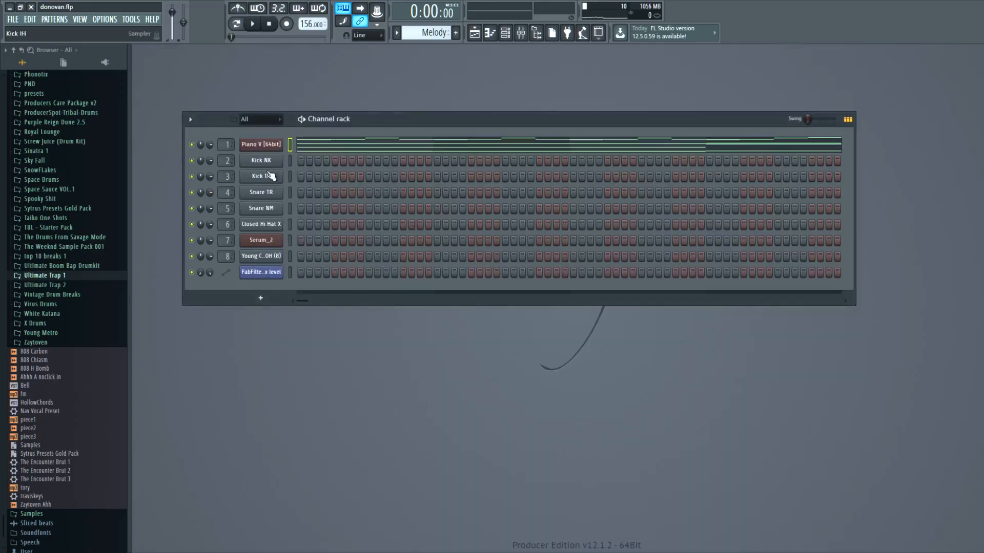
- Inspect the settings of the Serum_2 and Young Chop OH (8) channels, including their assigned mixer tracks
click(261, 244)
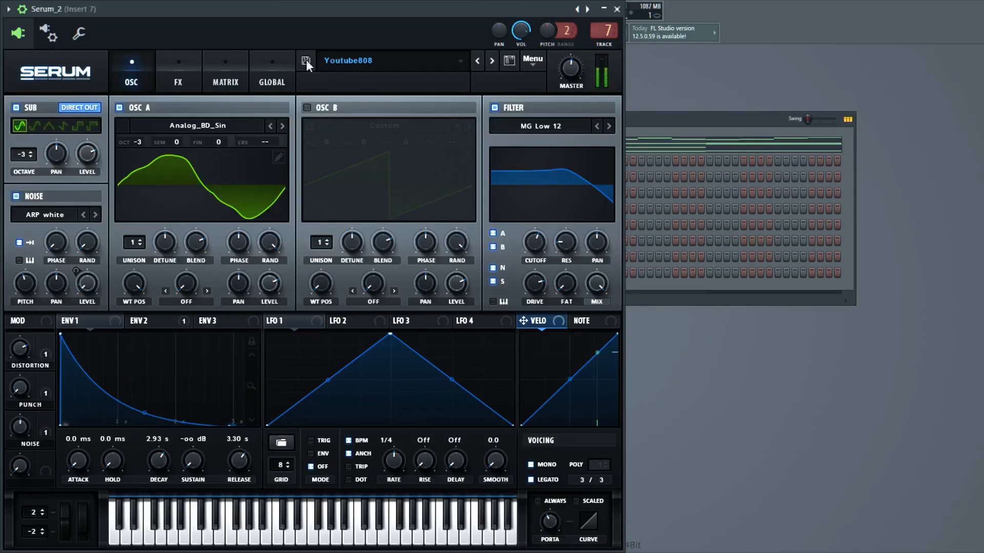
click(617, 9)
click(277, 258)
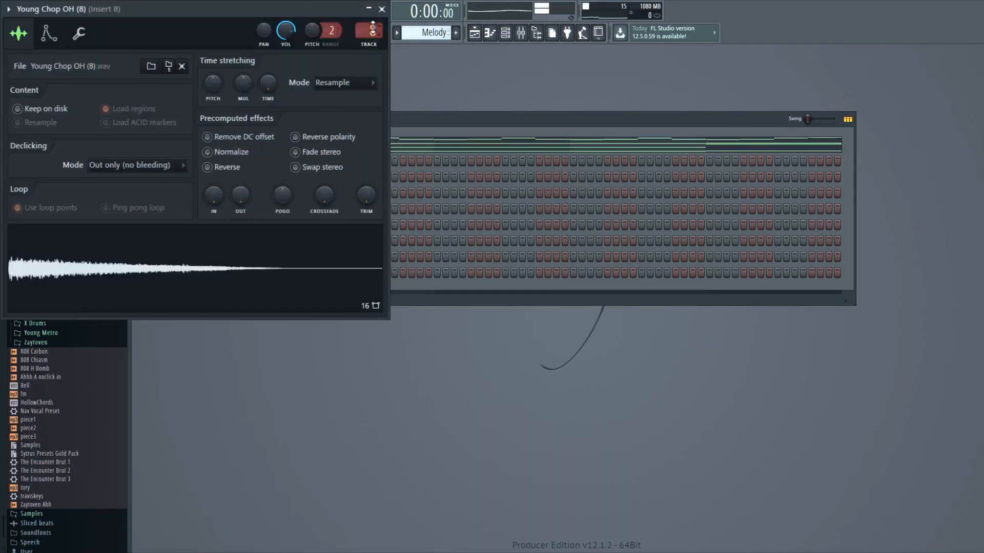
click(381, 10)
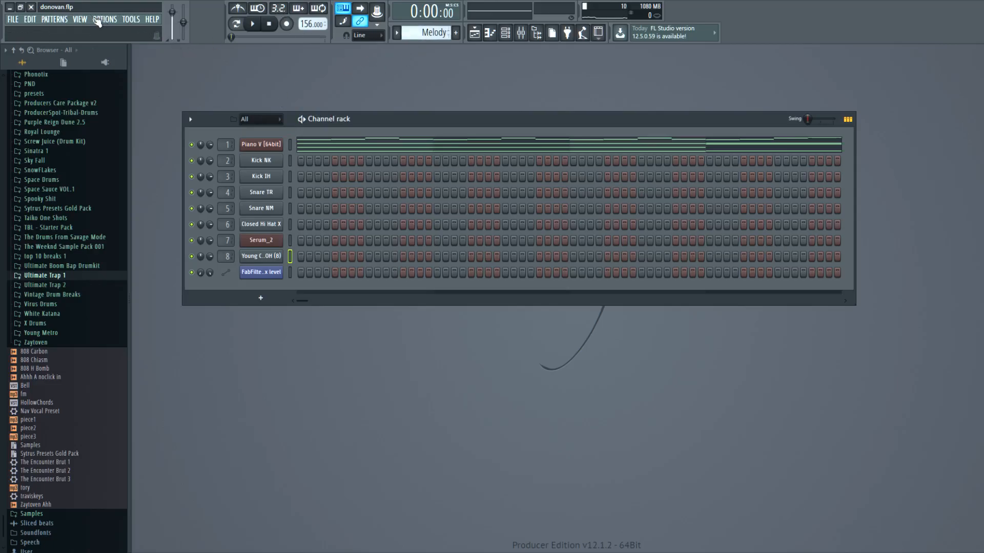
- Disarm disk recording on Insert 2 in the mixer
key(F9)
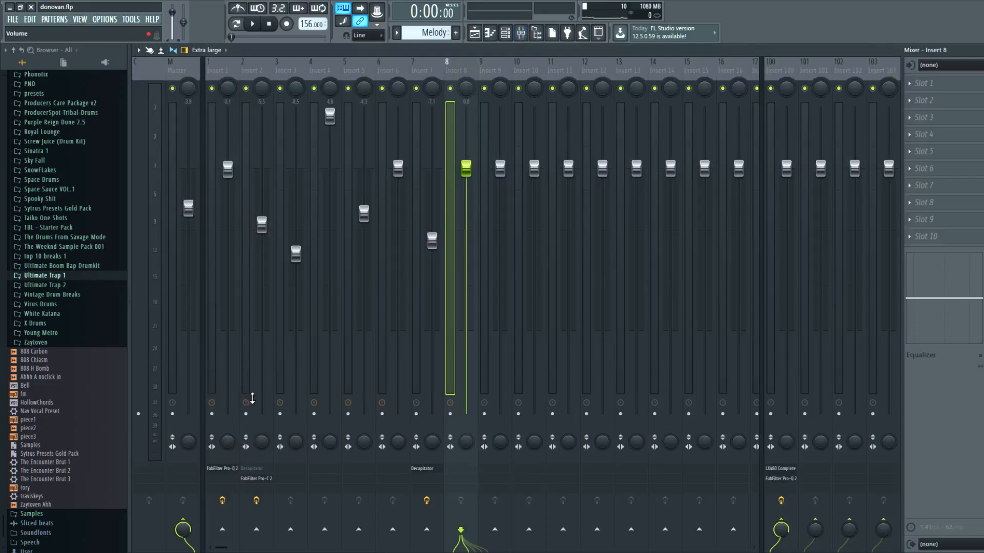
click(248, 400)
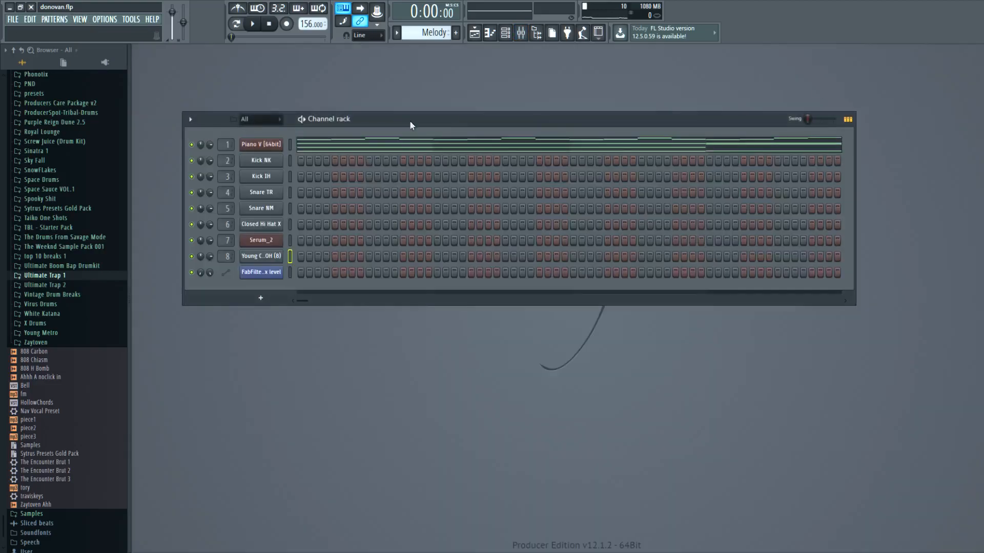
key(F9)
- Check the Kick NK channel's settings and audition the kick while viewing its mixer track, Insert 2
click(260, 160)
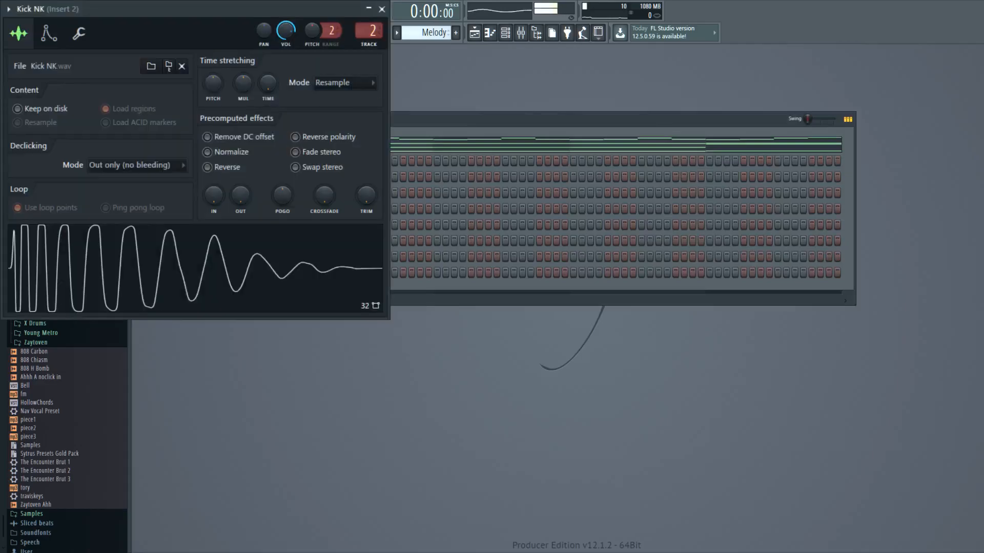
click(378, 9)
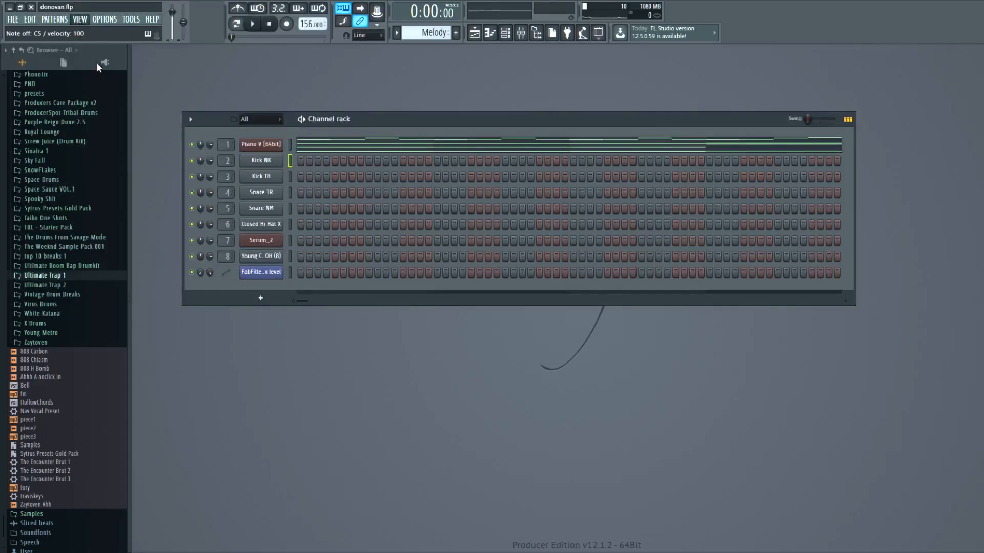
key(F9)
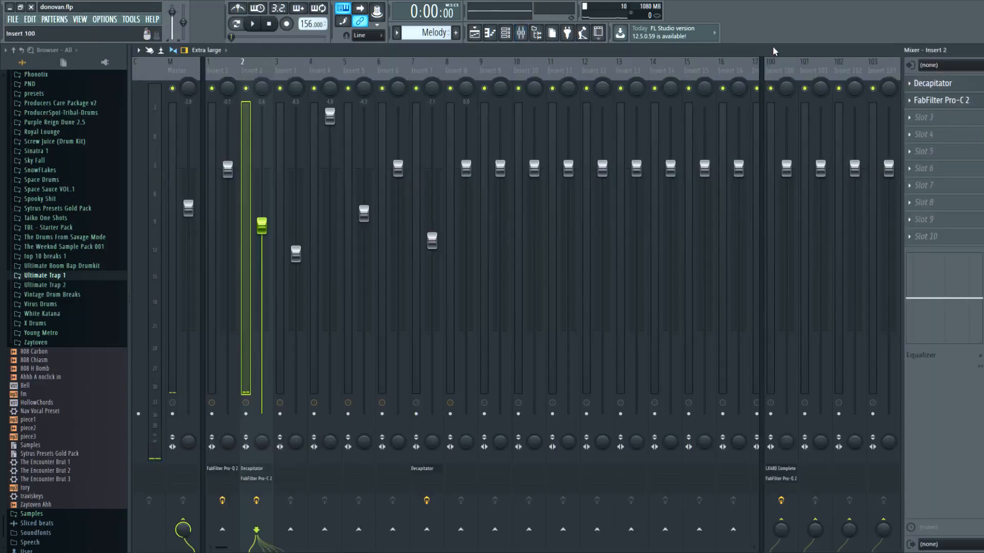
key(z)
key(z)
key(z)
key(F9)
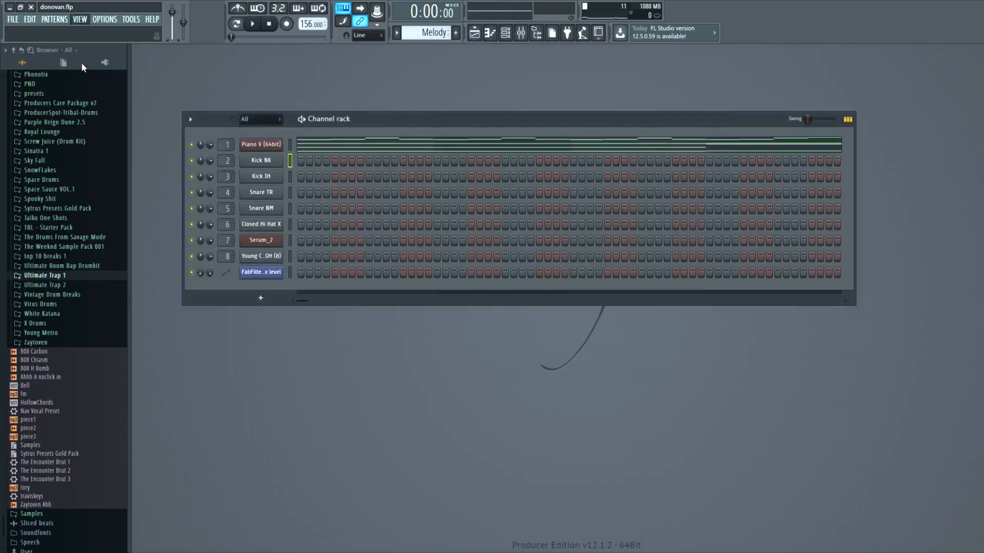
key(F9)
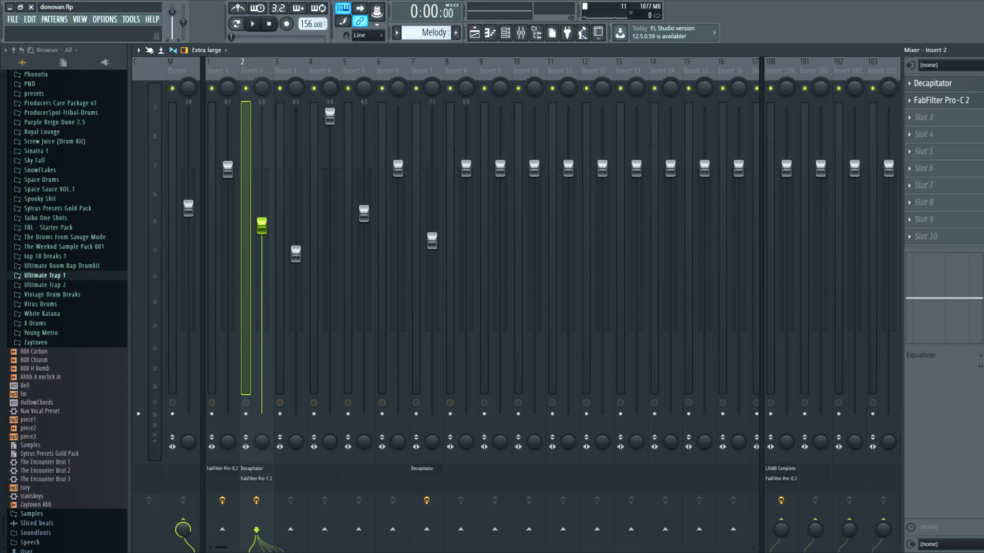
key(F9)
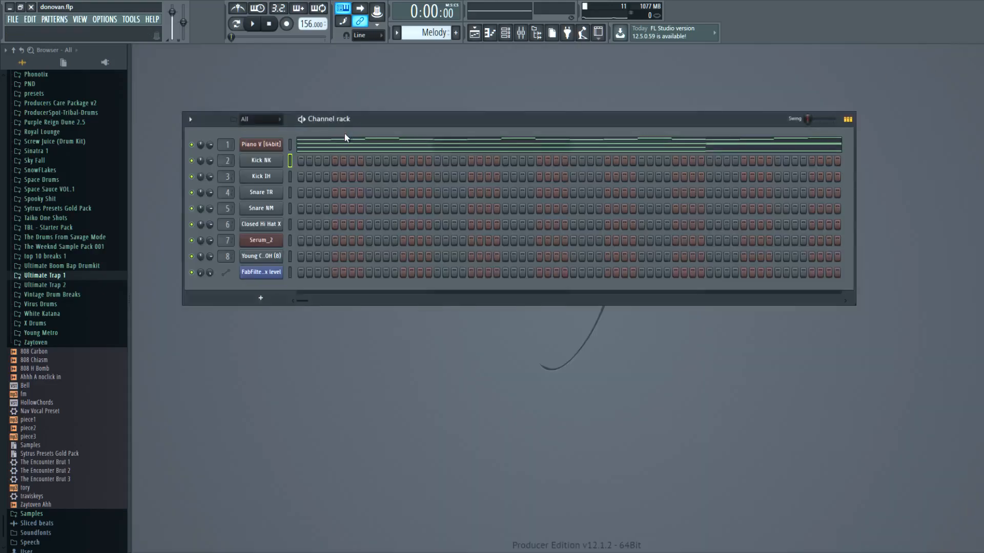
- Play the Melody pattern in pattern mode, view the Piano V notes in the piano roll, and stop playback
click(235, 29)
click(255, 25)
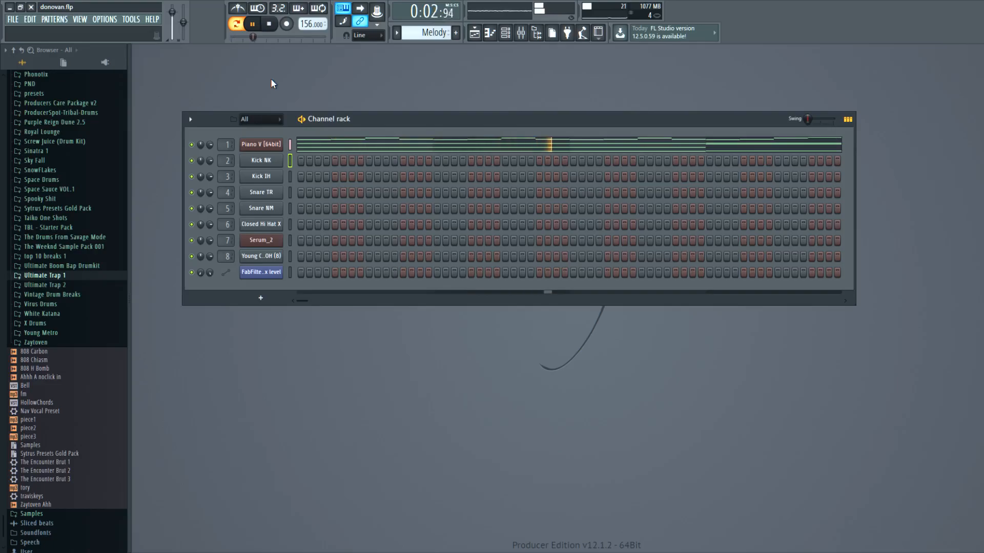
click(290, 144)
key(F7)
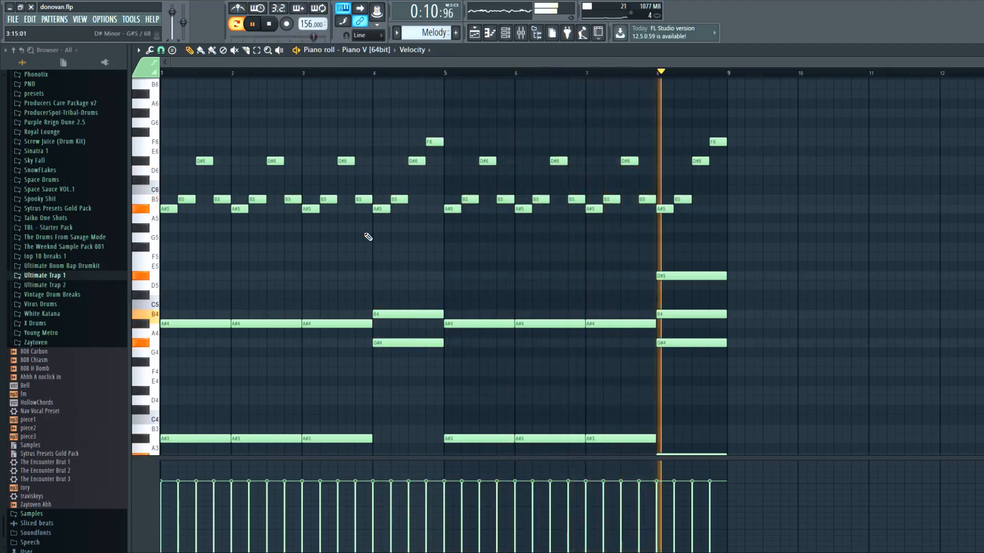
click(269, 23)
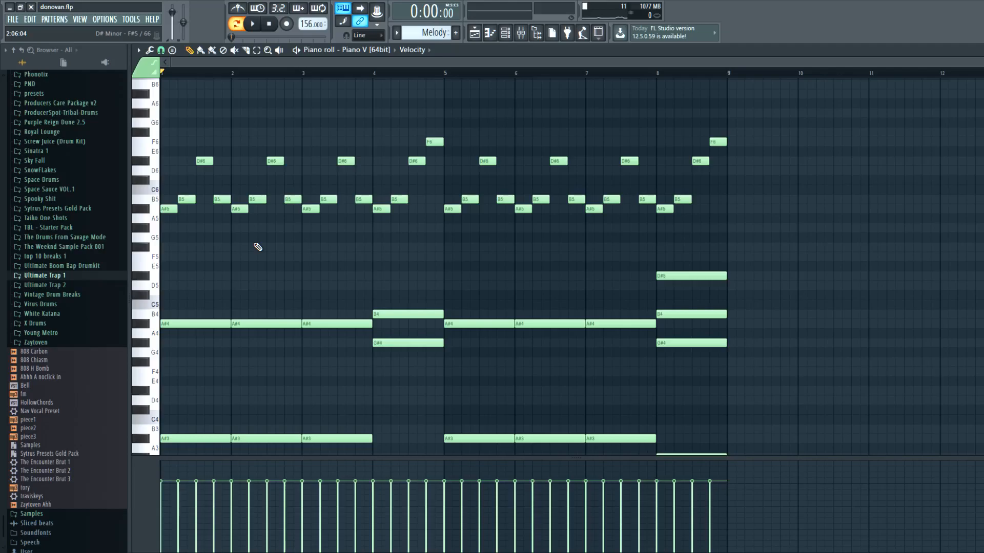
- Audition the melody's A#5 and B5 notes and the A#4 note that starts the sustained part
click(145, 207)
click(151, 193)
click(145, 208)
click(145, 207)
key(m)
key(j)
scroll(204, 220, down, 5)
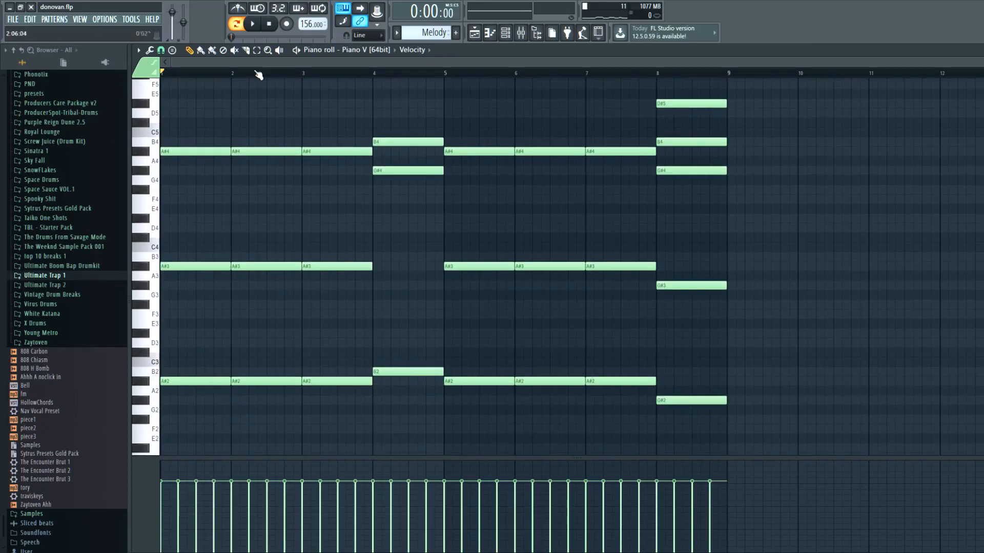
click(150, 149)
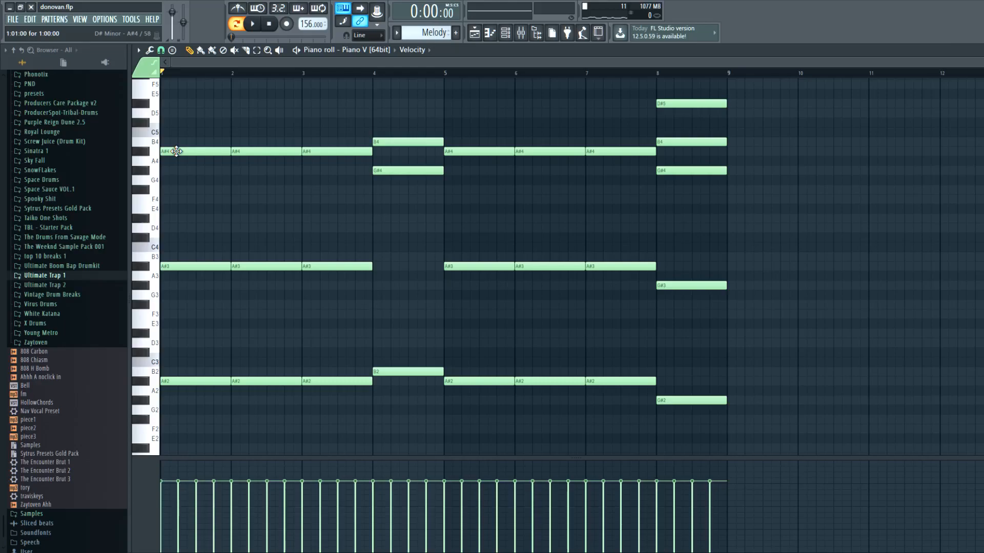
- Highlight the upper melody notes in bars 1 to 3 of the piano roll, then clear the selection
scroll(344, 246, up, 4)
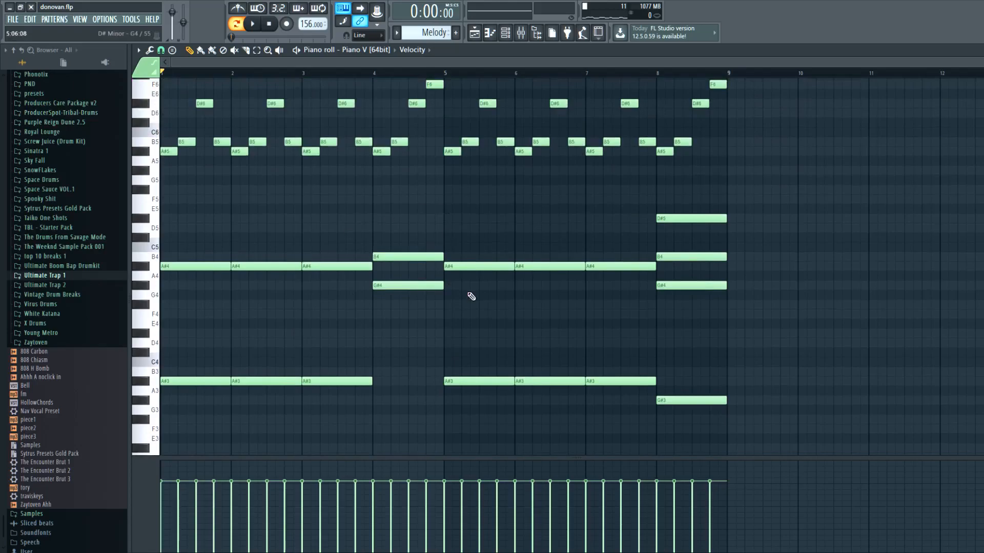
scroll(450, 302, up, 4)
click(257, 50)
drag(362, 285, 103, 203)
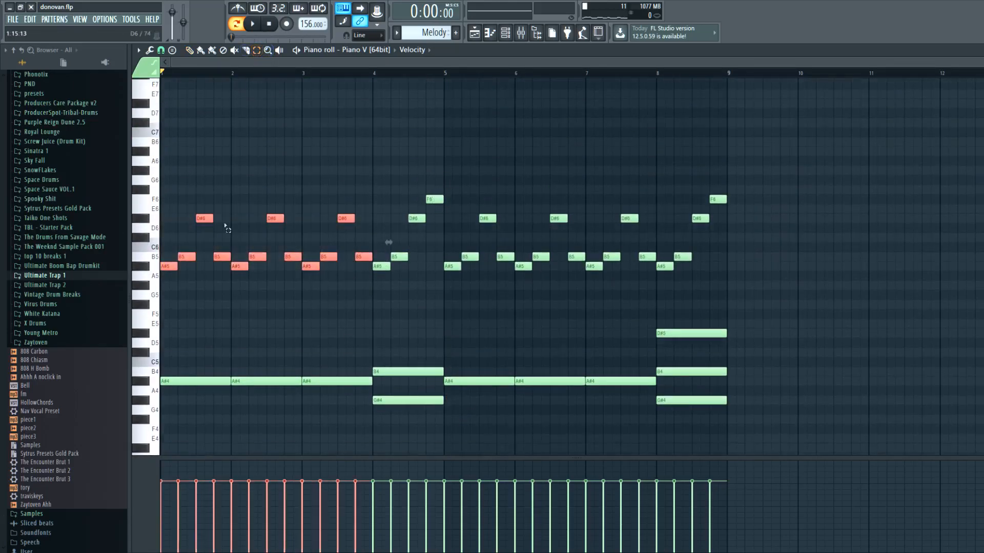
click(338, 238)
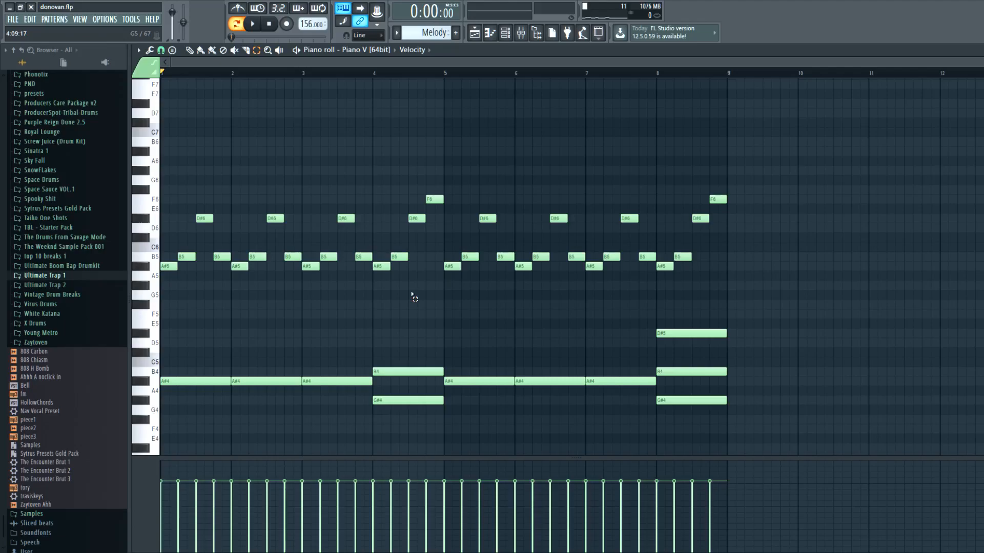
- Highlight the B4 and G#4 chord notes in bar 4 to examine the chord change
scroll(418, 356, down, 4)
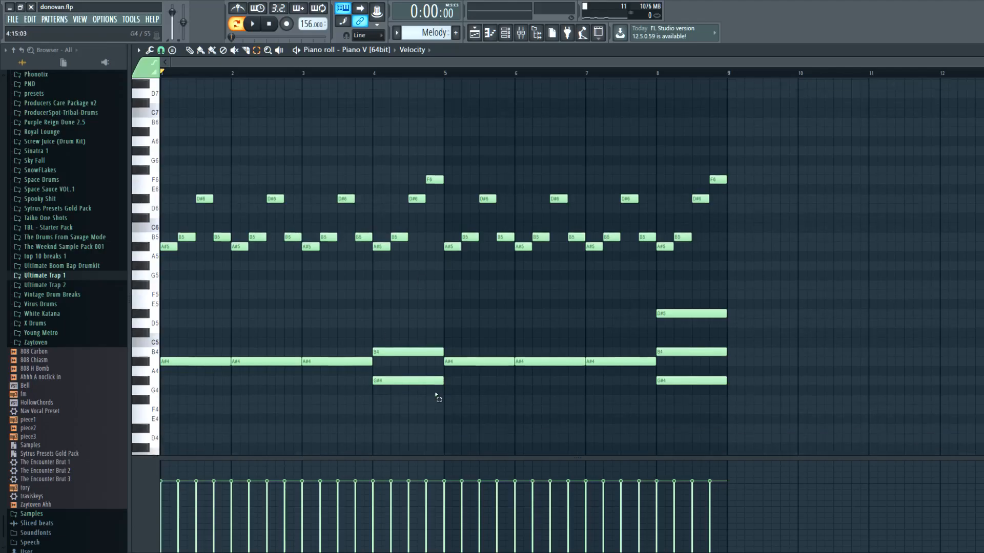
drag(433, 356, 369, 188)
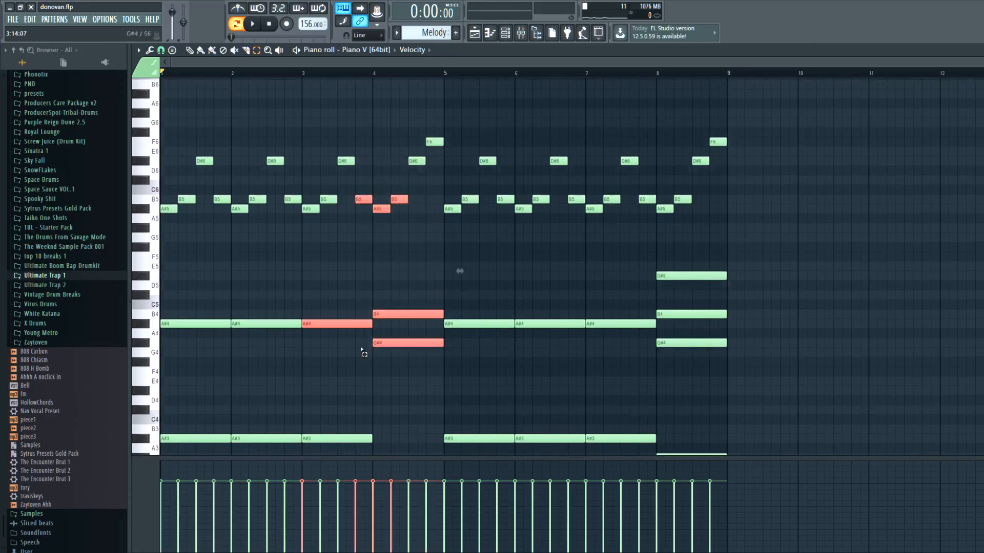
click(378, 314)
click(367, 326)
click(367, 331)
click(378, 314)
click(385, 332)
click(386, 341)
- Add a one-bar B3 note in bar 4, an octave above the B2 bass note
scroll(391, 339, down, 3)
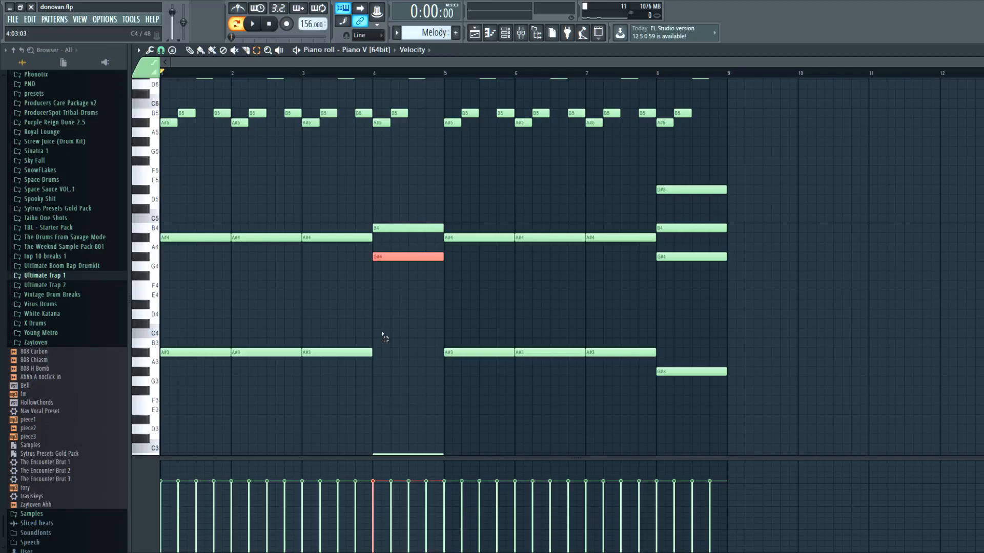
scroll(564, 267, down, 2)
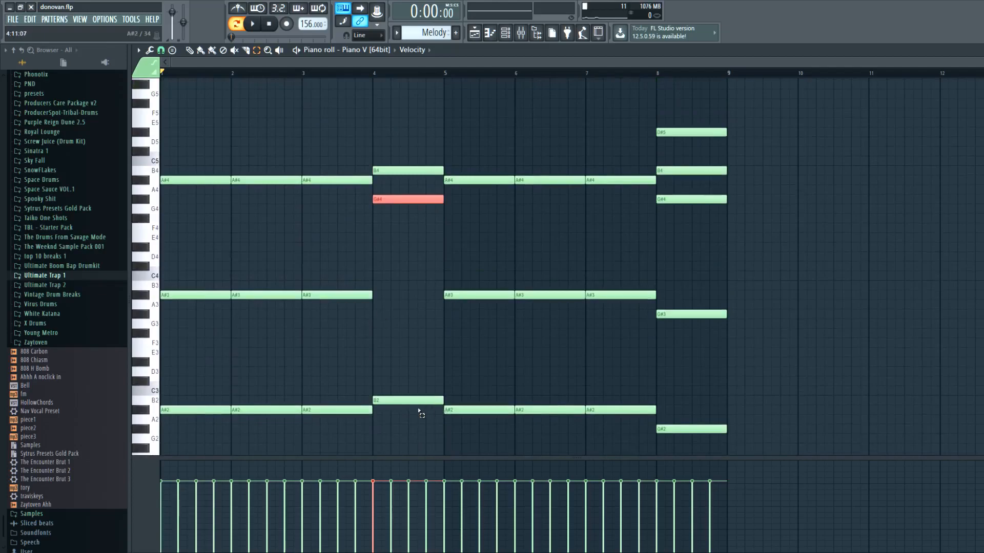
drag(418, 410, 417, 379)
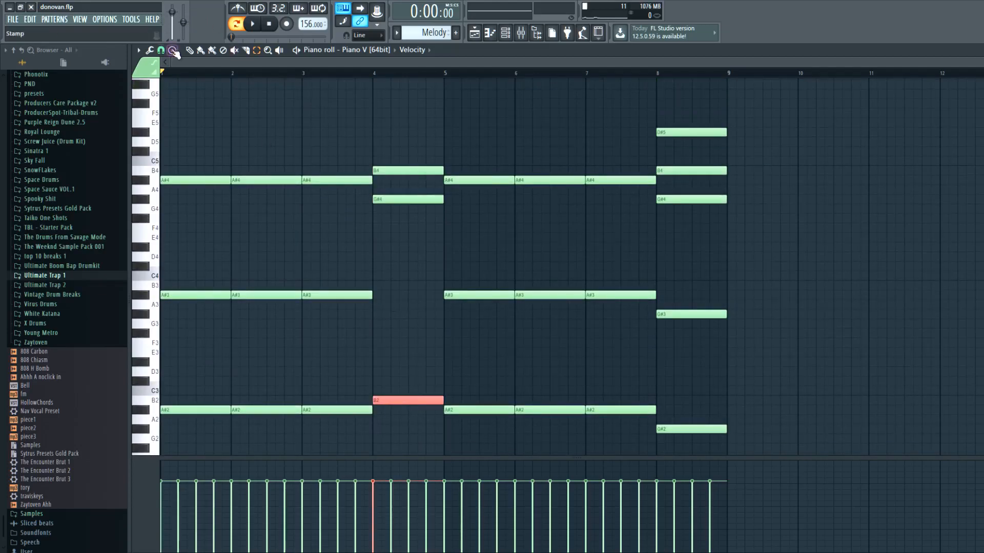
click(382, 286)
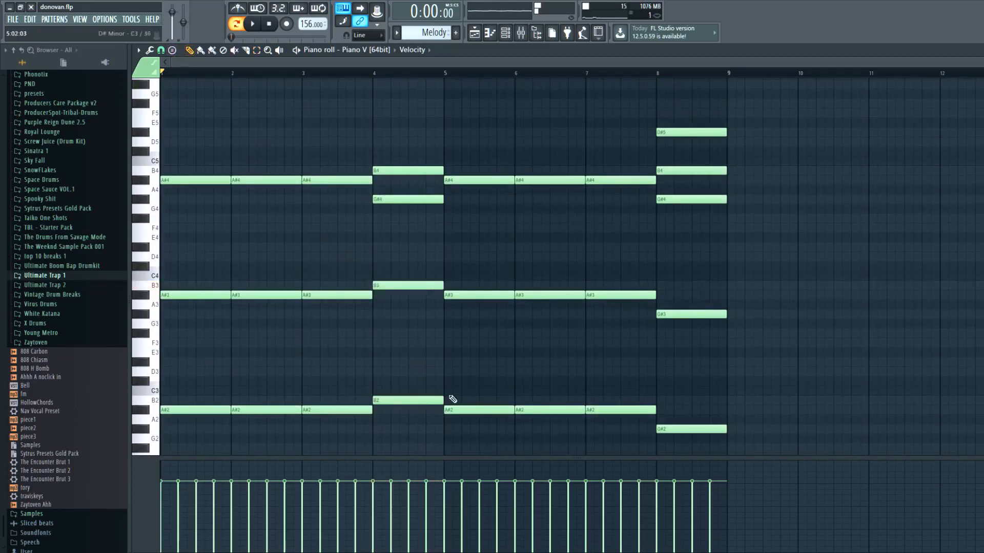
- Compare the bar 4 chord with the Melody #2 pattern, audition its B4 note, and return to the Melody pattern
scroll(420, 31, down, 1)
click(374, 171)
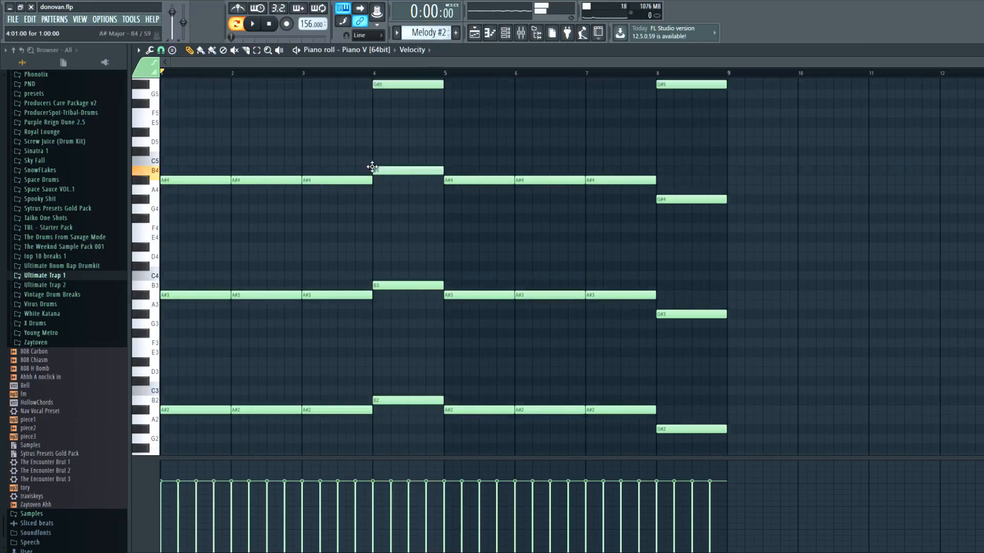
scroll(420, 32, up, 1)
- Review the chord and bass notes in bars 4 and 8, and play the Melody pattern
scroll(465, 256, up, 3)
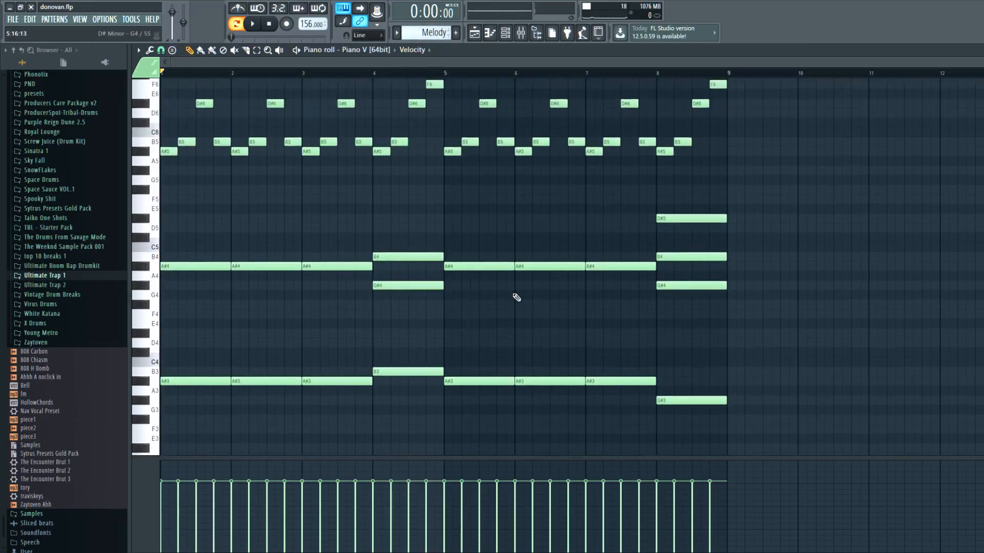
scroll(648, 224, down, 2)
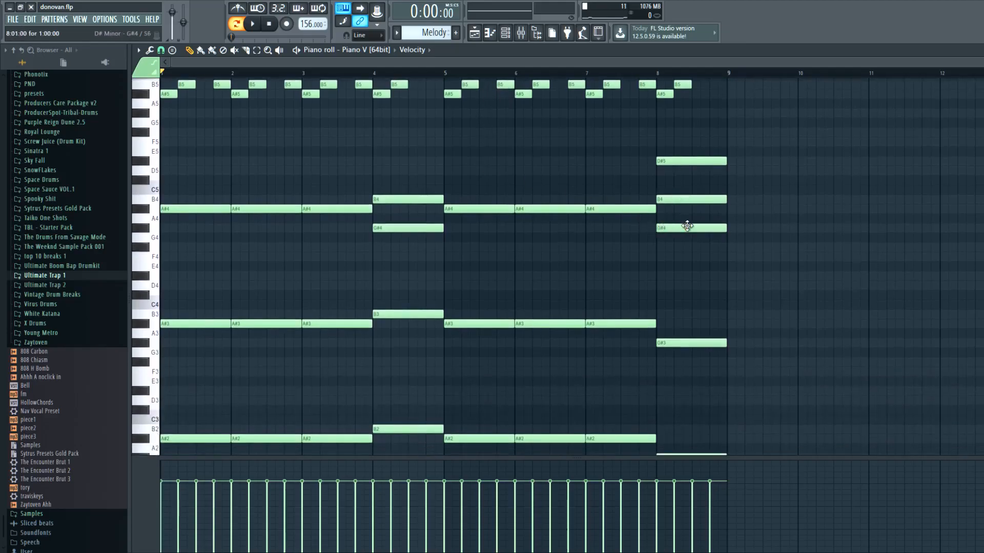
scroll(674, 213, down, 2)
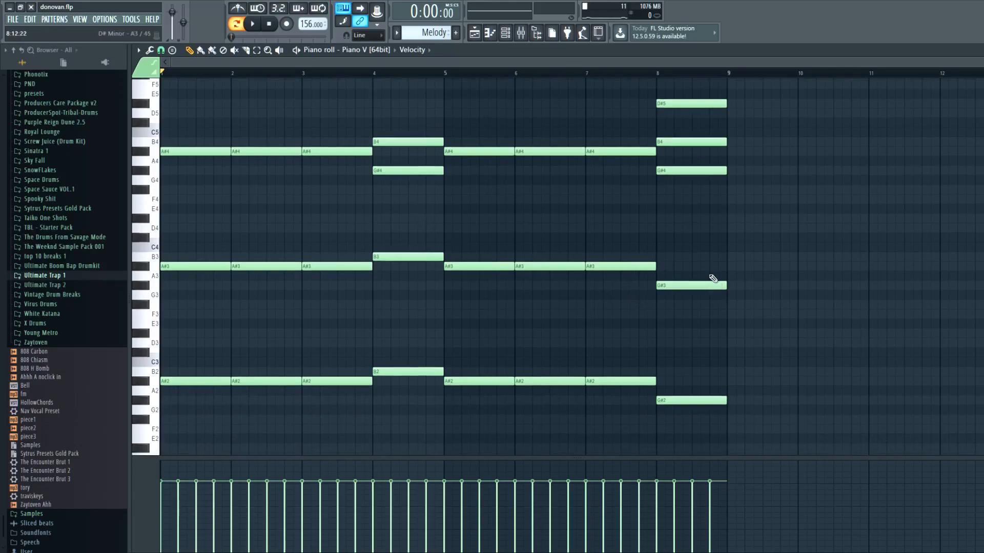
scroll(733, 375, up, 3)
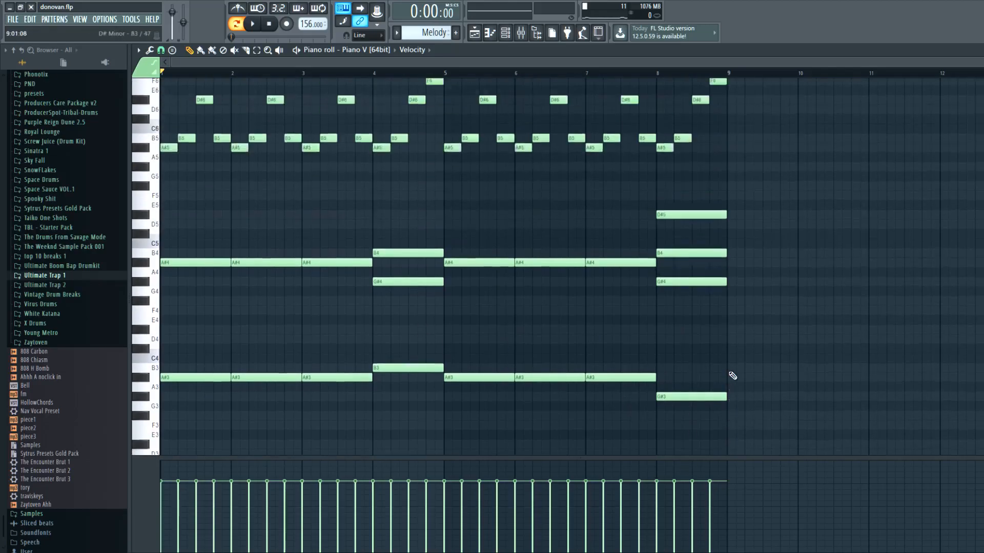
scroll(732, 375, down, 3)
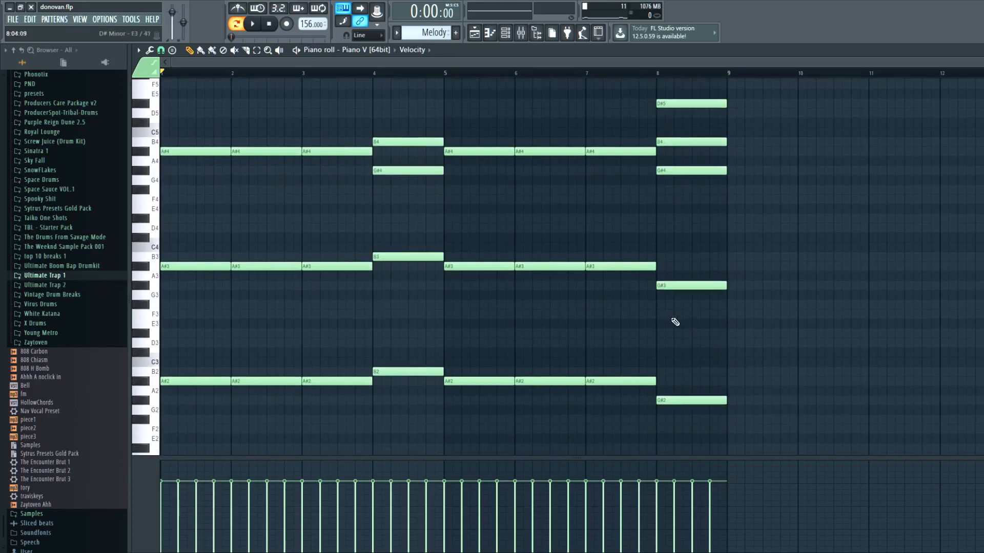
scroll(686, 287, up, 3)
key(space)
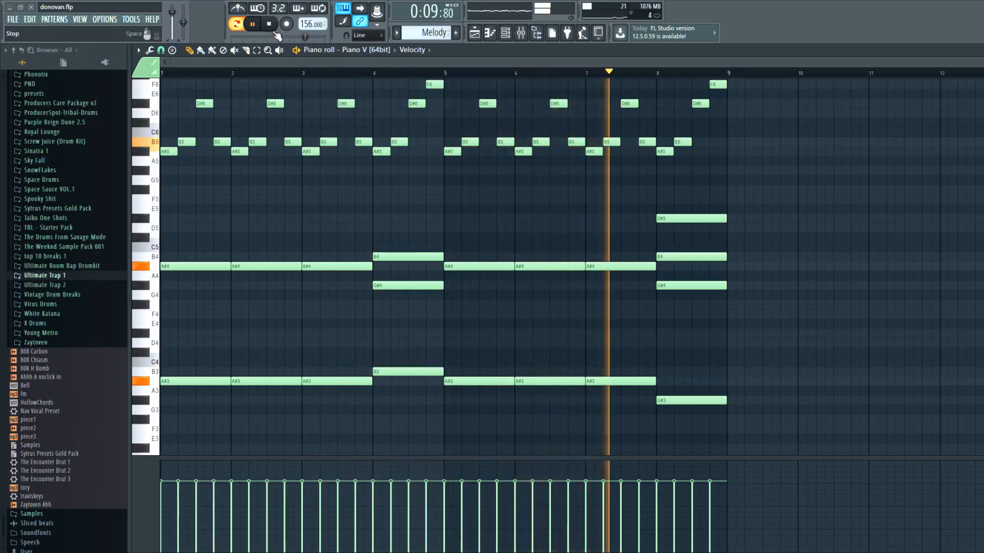
- Stop playback and audition the A#5, B5 and D#6 melody notes in bar 8
click(275, 31)
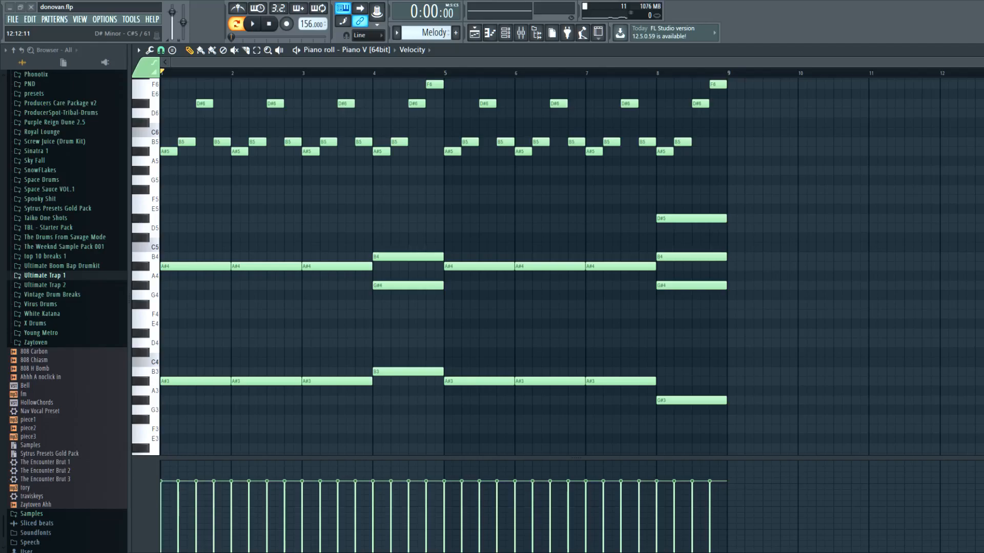
scroll(674, 277, up, 5)
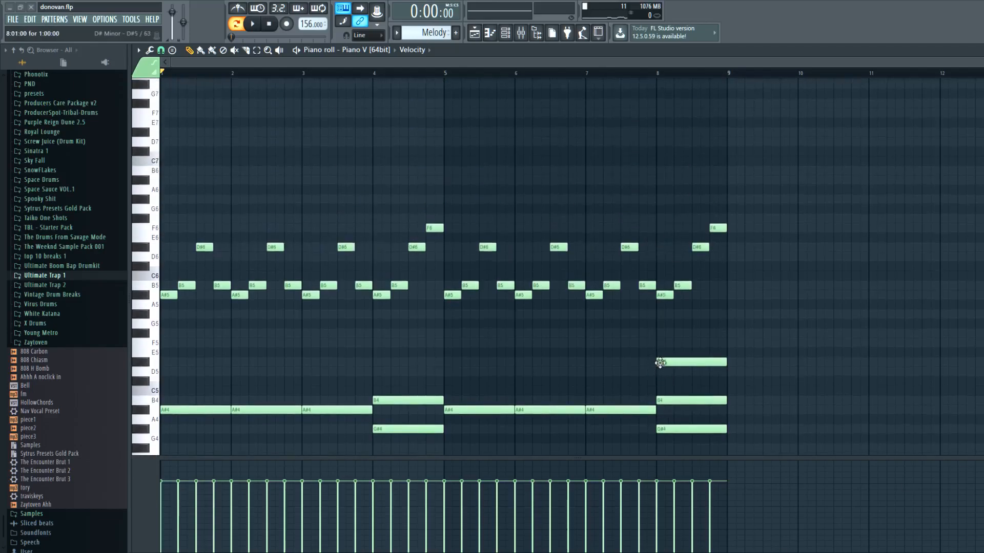
click(701, 239)
right_click(701, 239)
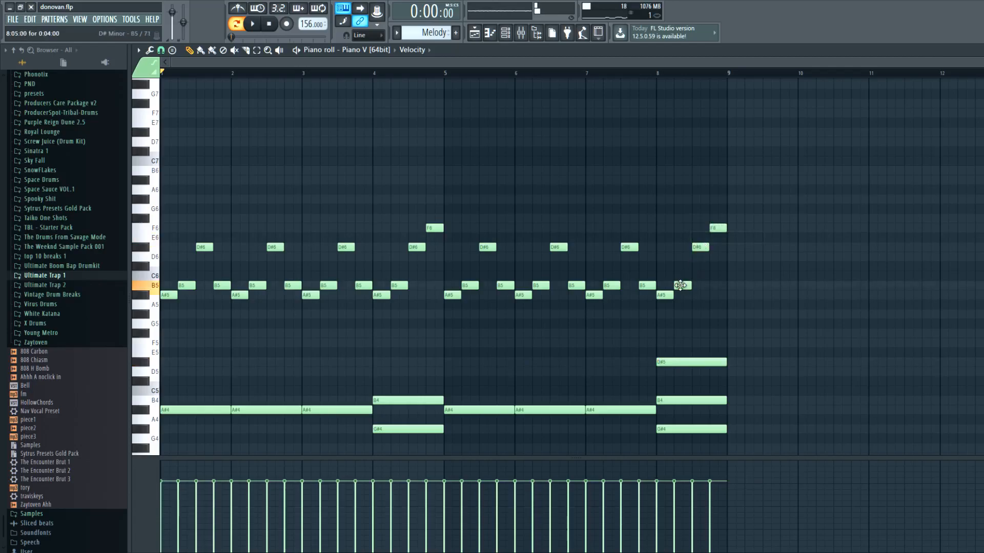
click(666, 295)
click(686, 293)
right_click(686, 293)
click(668, 295)
click(677, 286)
click(695, 248)
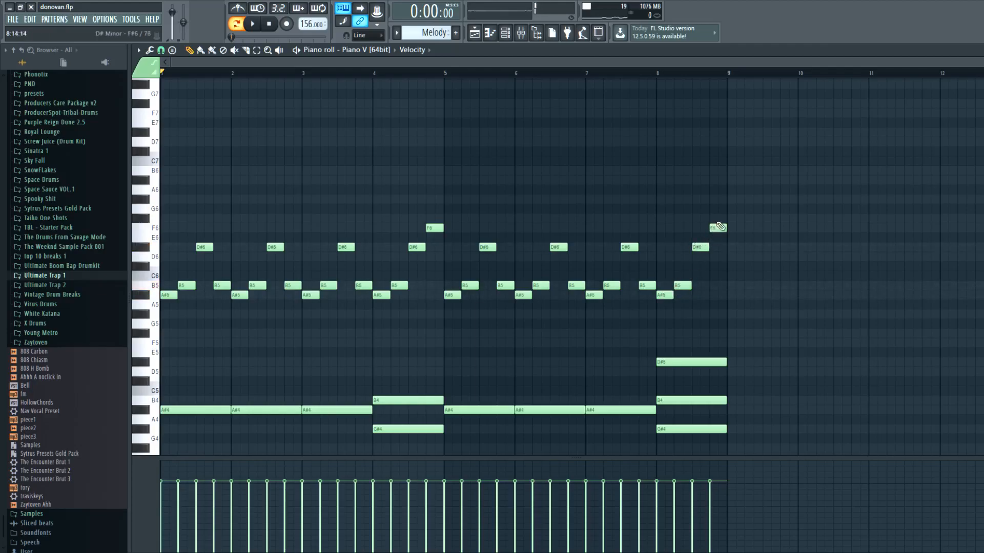
- Add a B7 note at the end of bar 8 and play the pattern from bar 5
scroll(156, 117, up, 2)
click(158, 116)
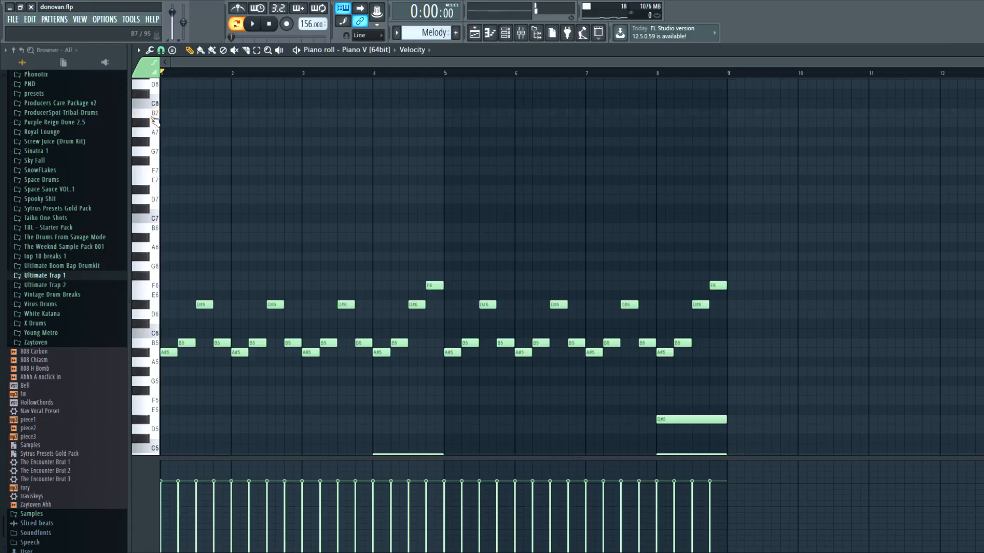
click(718, 112)
click(446, 72)
key(space)
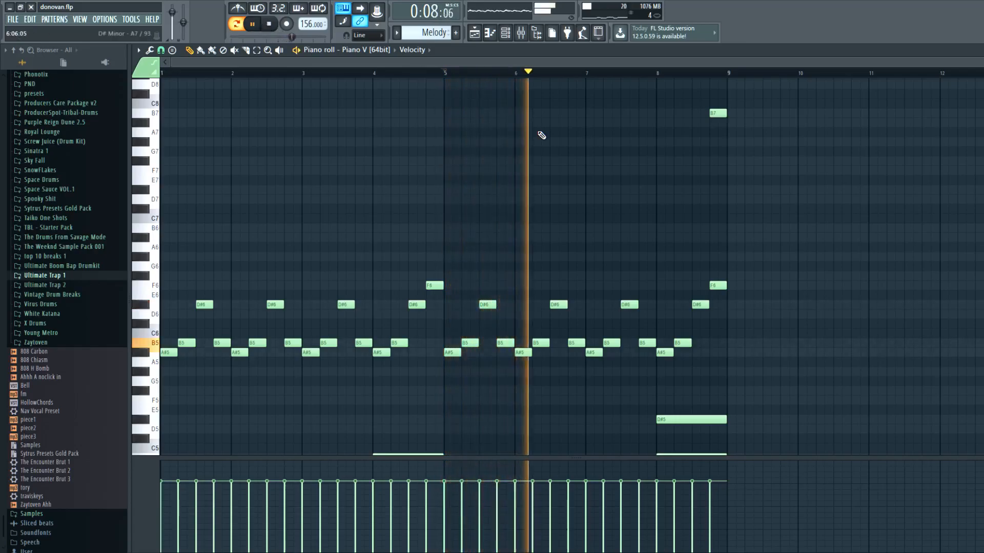
- Select the B7 note at the end of bar 8, lower it an octave, and raise it six semitones to F7
click(256, 50)
drag(751, 114, 719, 101)
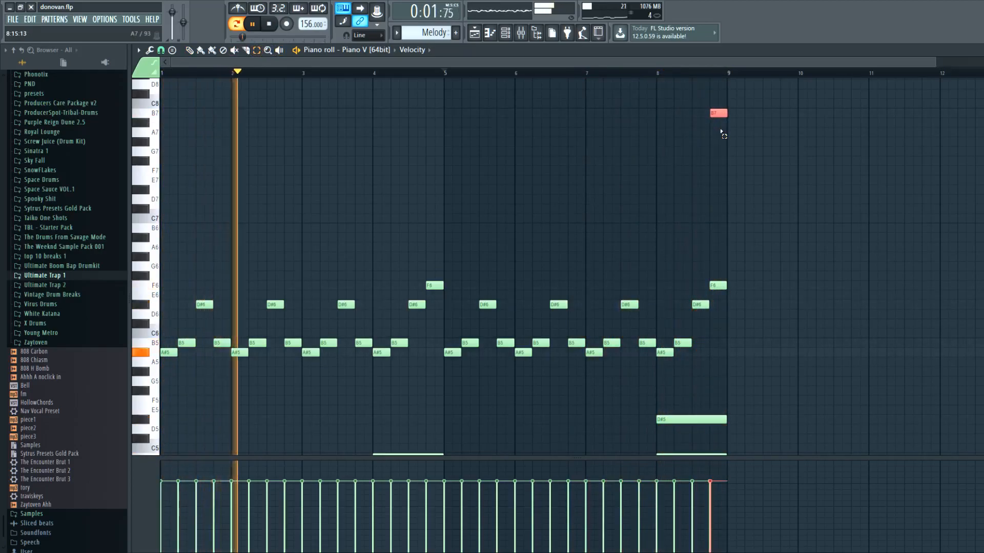
key(ctrl+Down)
key(Up)
key(Up)
key(Up)
key(Up)
key(Up)
key(Up)
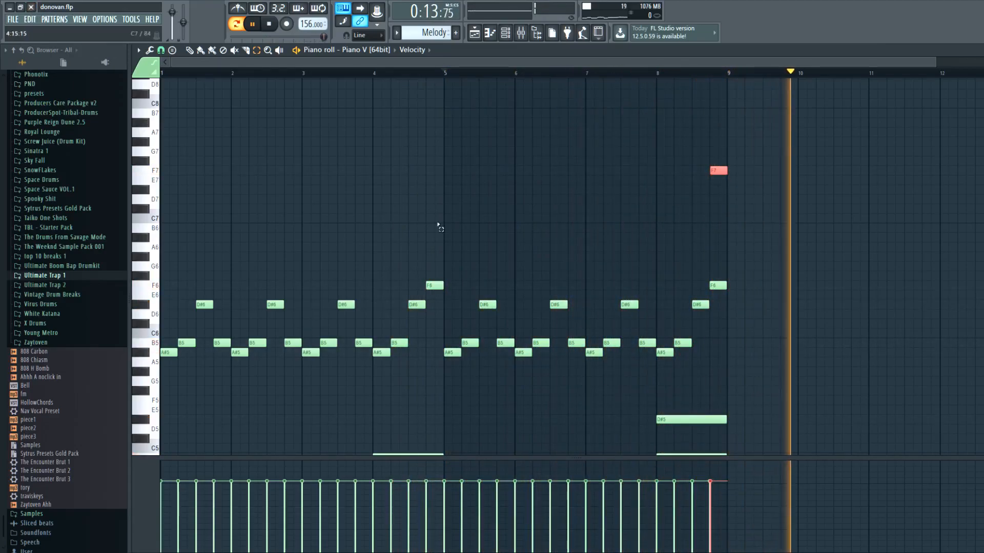
- Shift the F7 note slightly earlier, raise it an octave to F8, and listen to it in the pattern
scroll(829, 186, up, 5)
drag(300, 174, 274, 172)
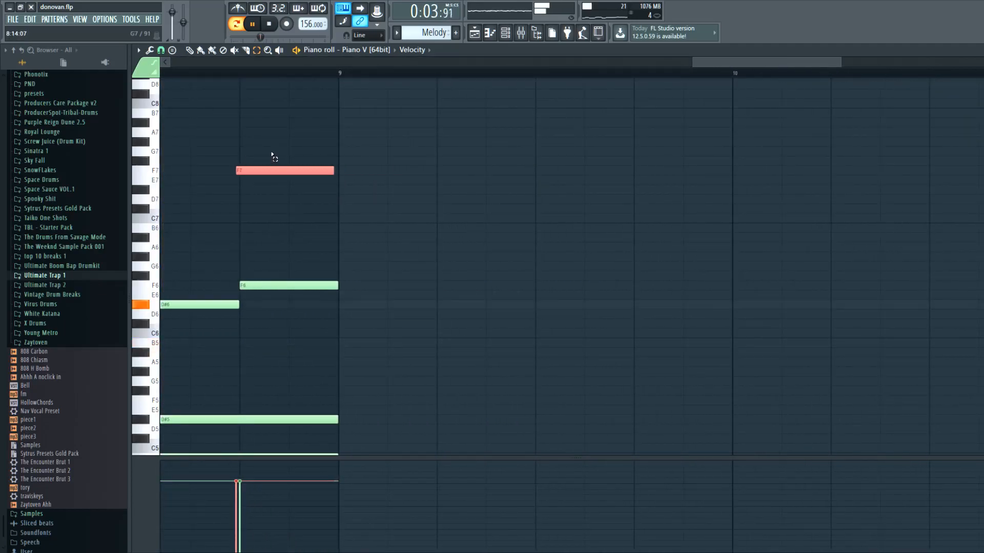
key(ctrl+Up)
scroll(224, 213, up, 3)
scroll(225, 212, down, 6)
scroll(666, 312, up, 2)
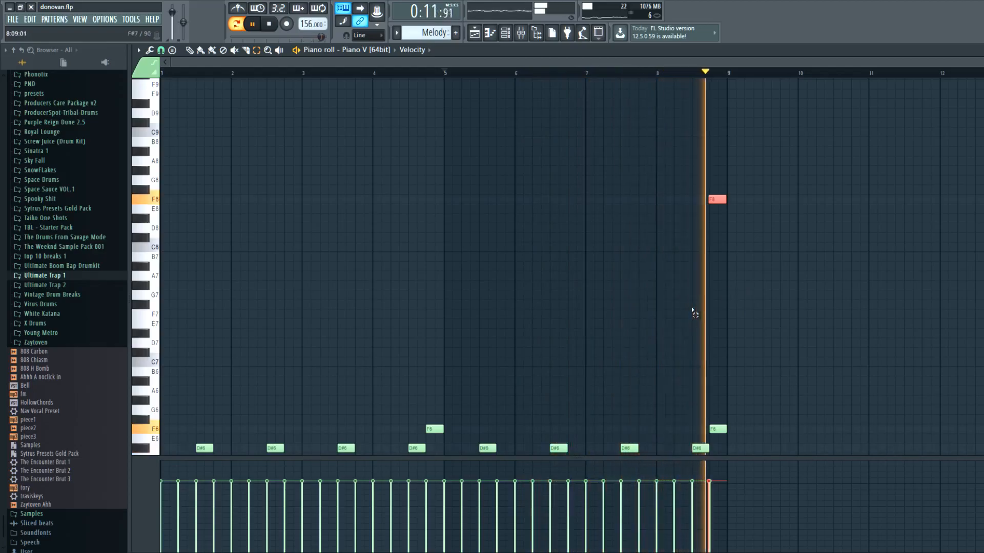
key(space)
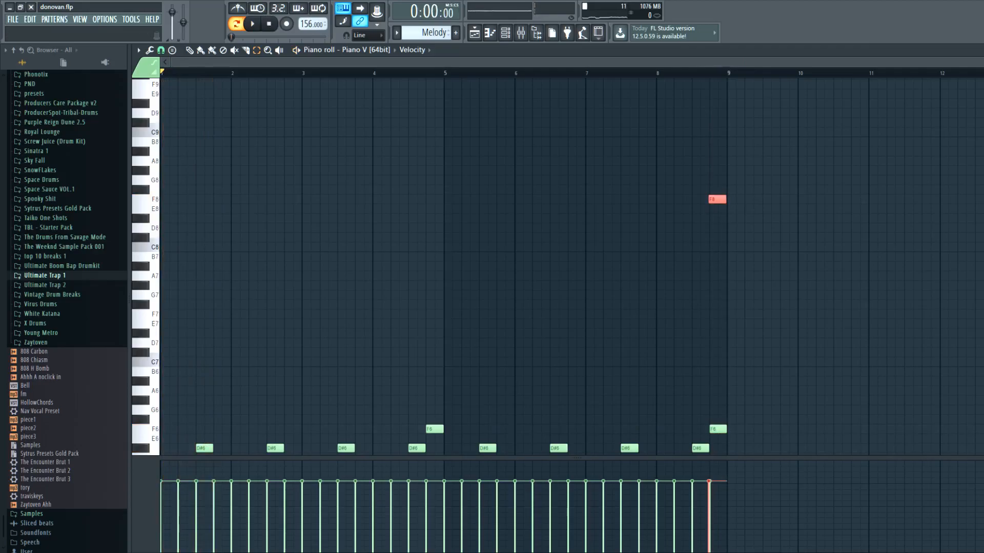
- Raise the F8 note at the end of bar 8 six semitones to B8, and play from bar 8
scroll(674, 385, down, 3)
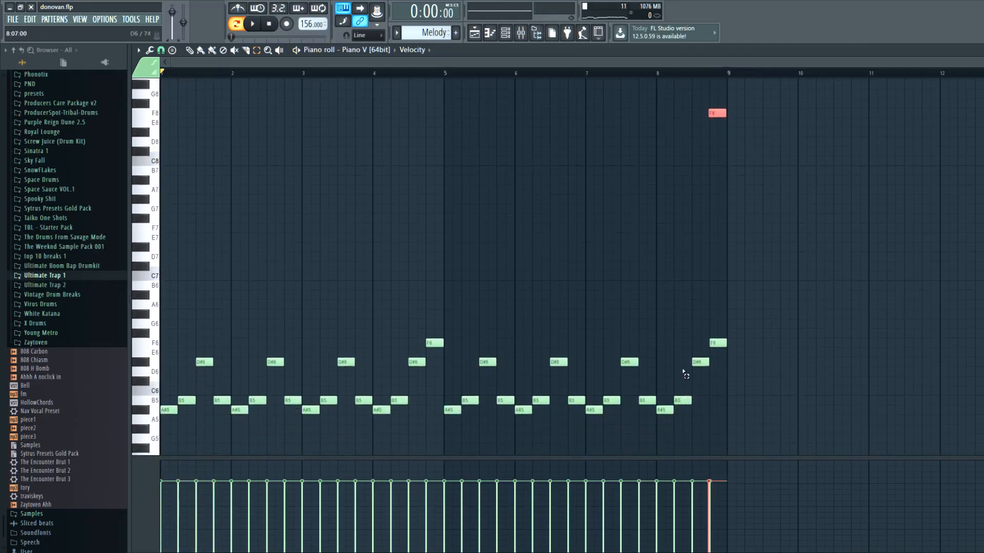
scroll(687, 231, up, 3)
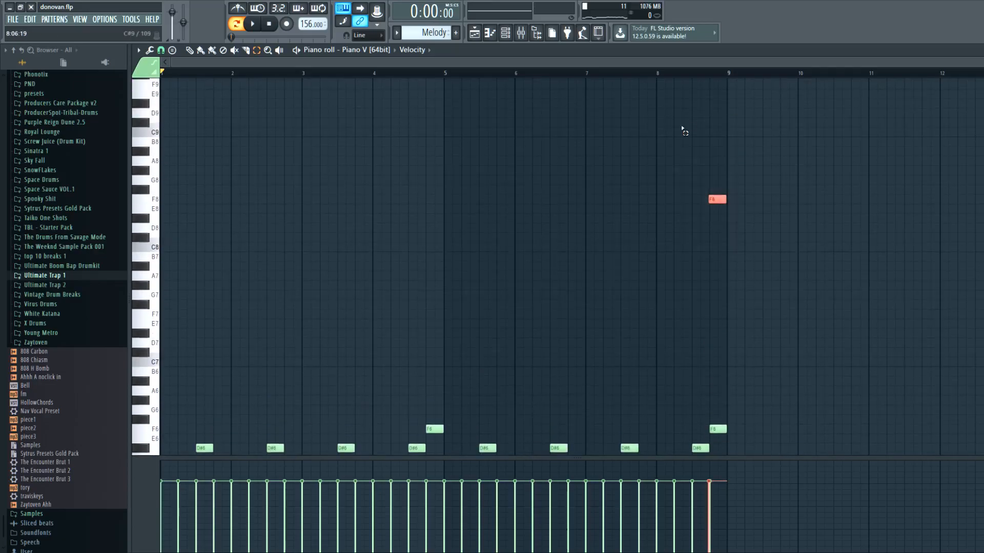
key(shift+Up)
key(shift+Up)
key(shift+Up)
key(shift+Up)
key(shift+Up)
key(shift+Up)
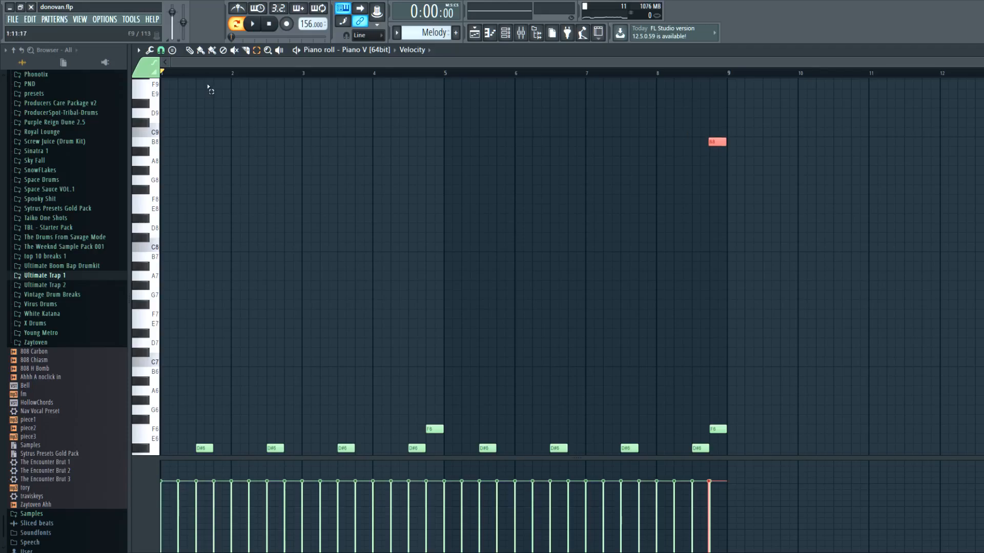
click(189, 50)
click(661, 78)
click(252, 24)
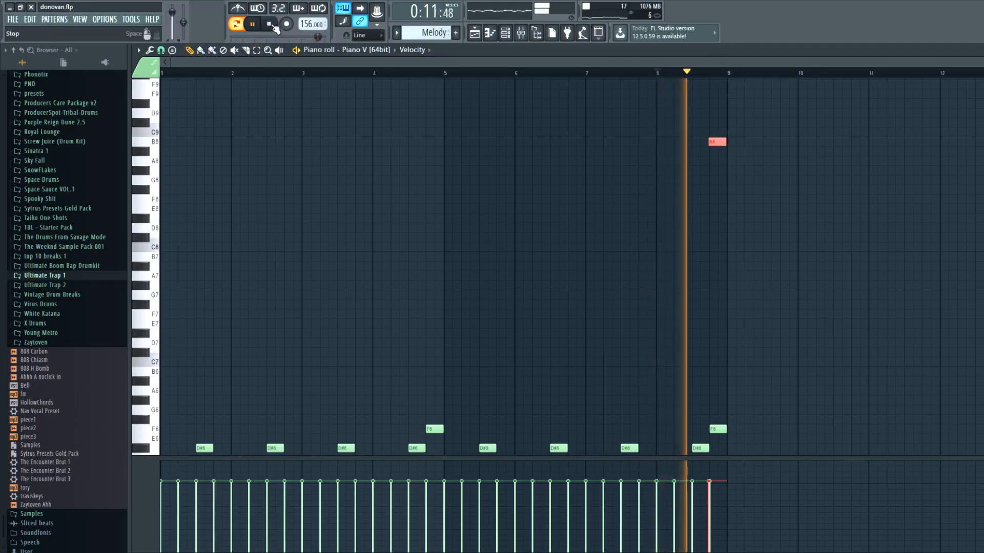
- Lower the B8 note an octave to B7, and play the end of the pattern to hear it
key(space)
key(ctrl+Down)
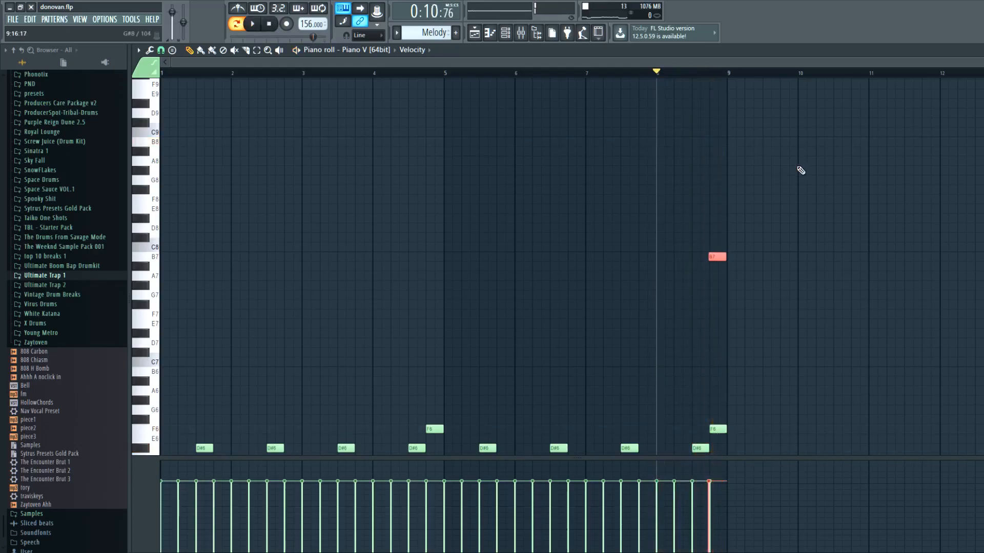
click(252, 24)
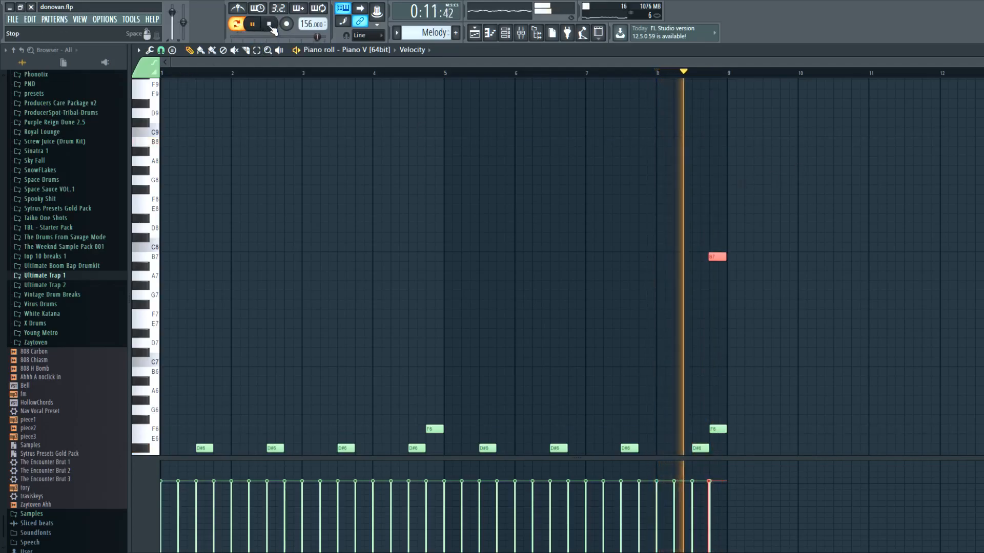
click(270, 25)
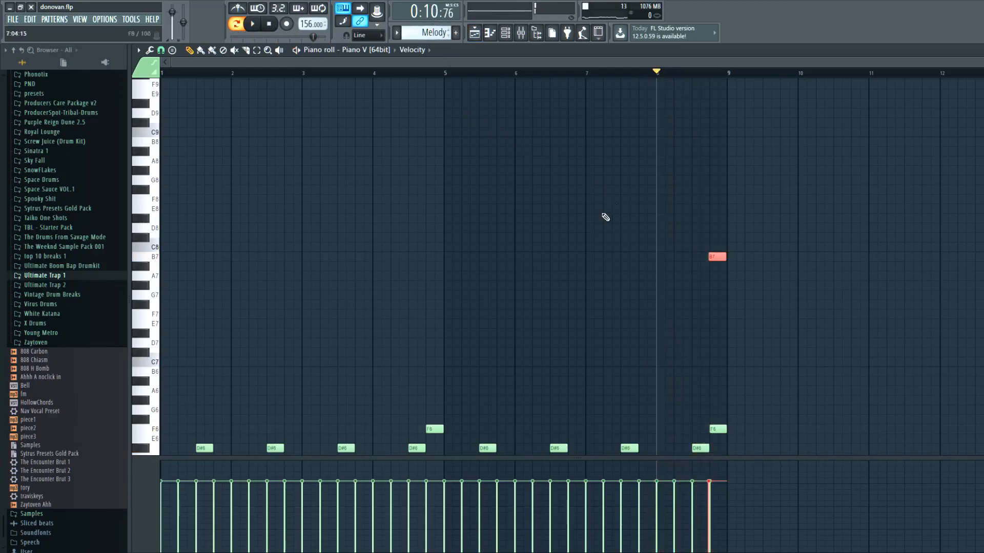
- Audition the B7 pitch with a temporary note at the start of bar 1, and remove that note
click(163, 257)
right_click(163, 258)
click(154, 258)
click(153, 273)
click(167, 257)
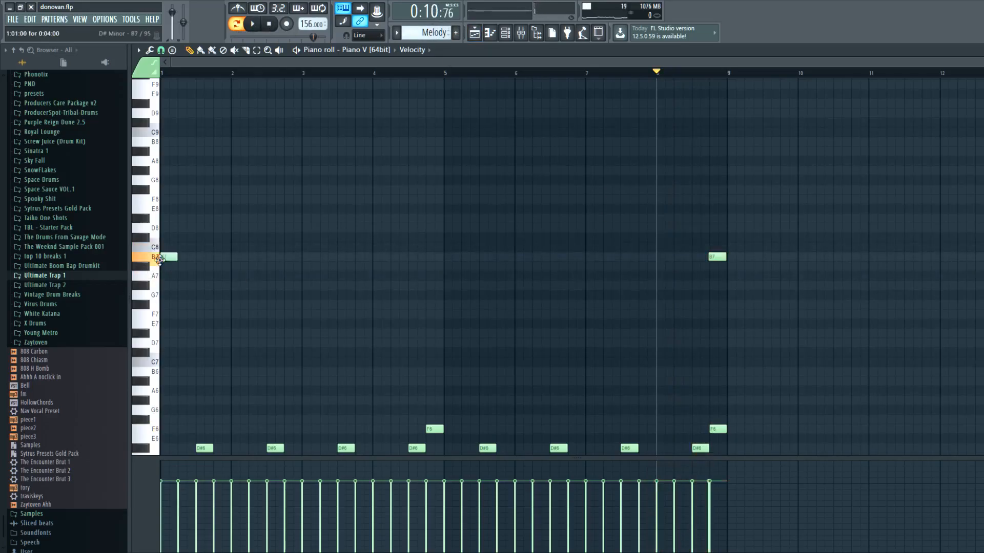
right_click(165, 258)
- Review the Melody, Melody #2 and Piano Hits patterns, and switch to the Kick NK pattern
scroll(425, 29, down, 1)
scroll(407, 251, down, 3)
scroll(401, 268, down, 4)
scroll(281, 167, up, 3)
scroll(283, 236, down, 3)
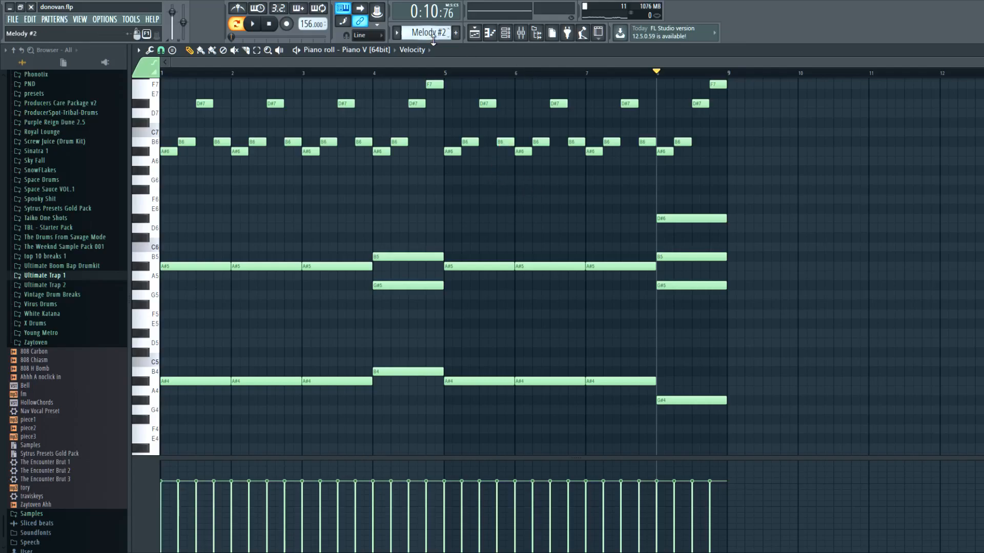
scroll(433, 38, down, 1)
scroll(371, 254, up, 8)
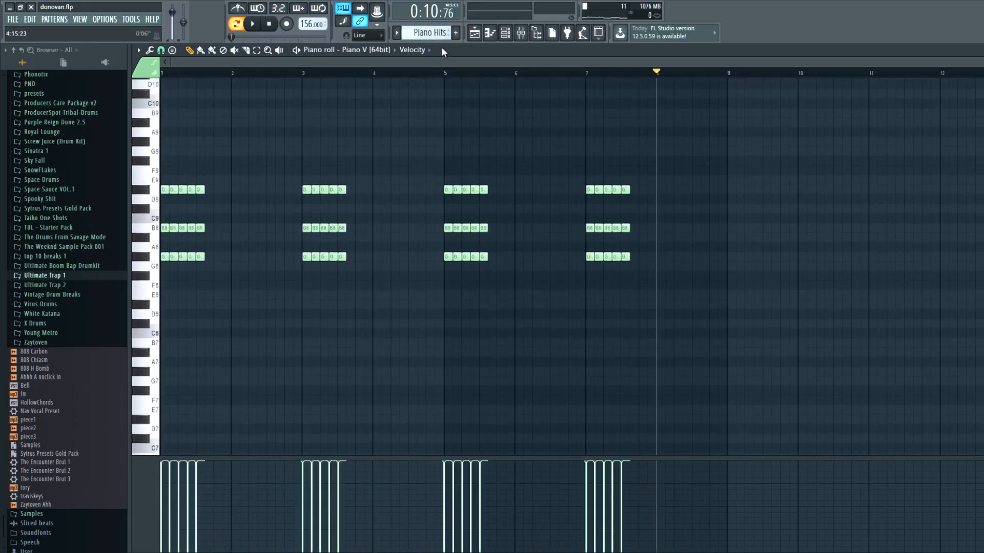
scroll(436, 33, down, 2)
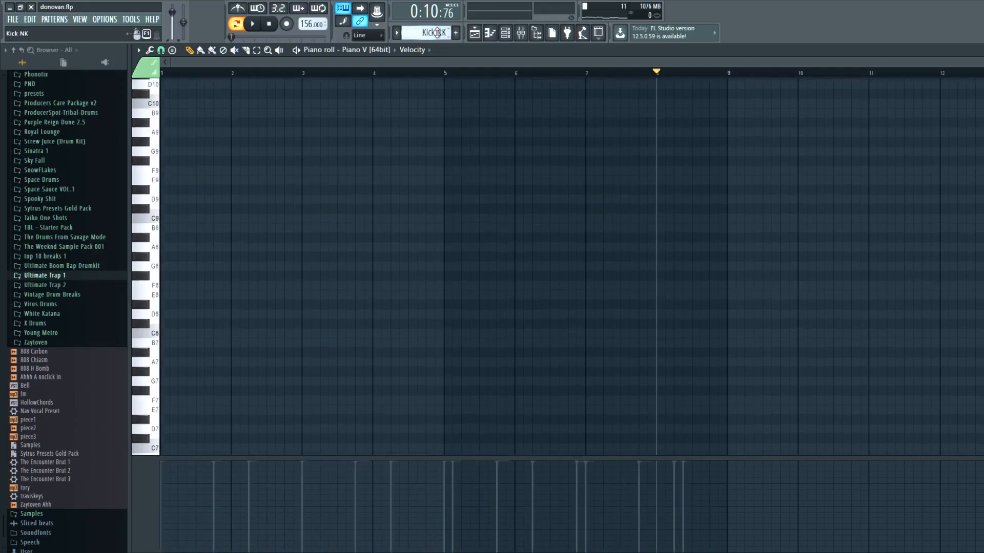
- Show the Kick NK channel's notes in the piano roll and play the kick pattern from the start
scroll(668, 185, down, 8)
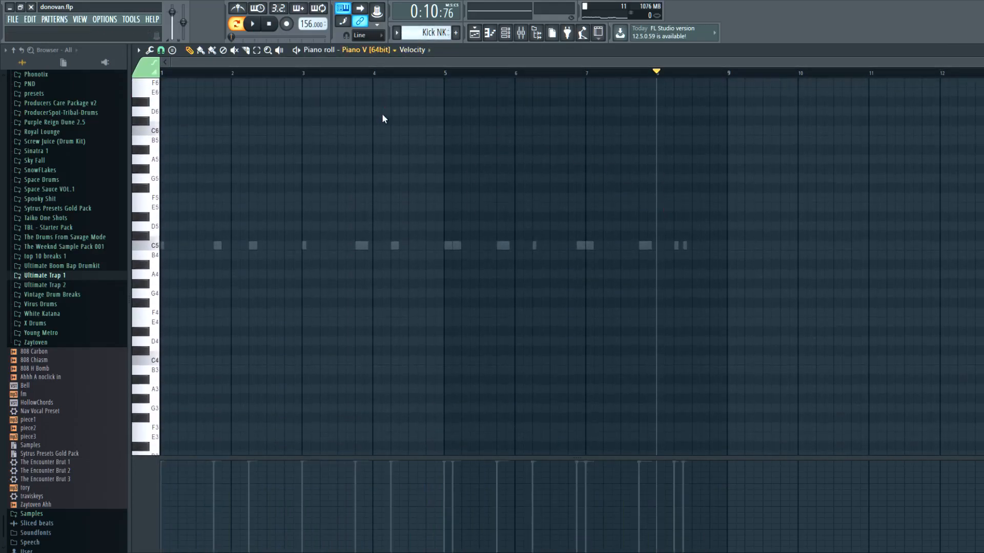
click(378, 98)
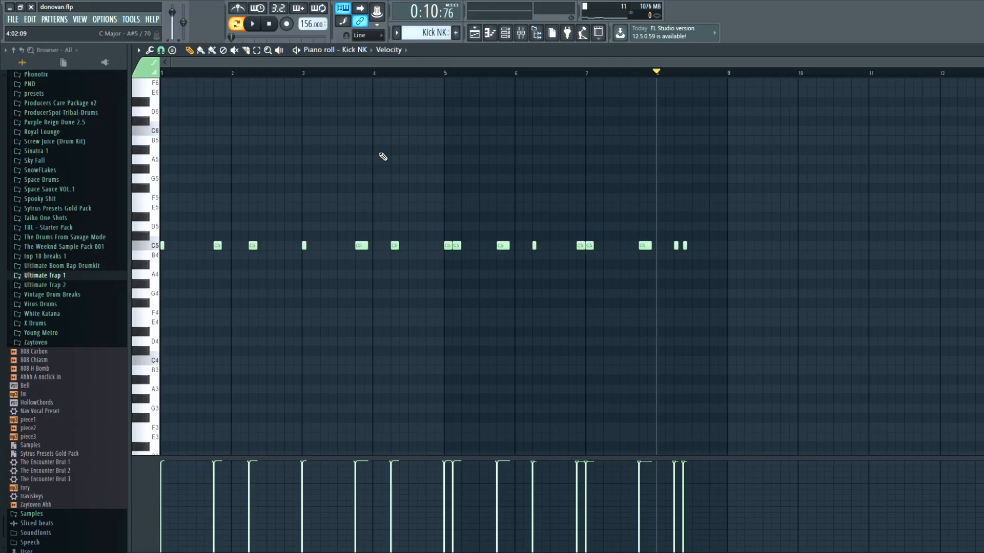
click(268, 24)
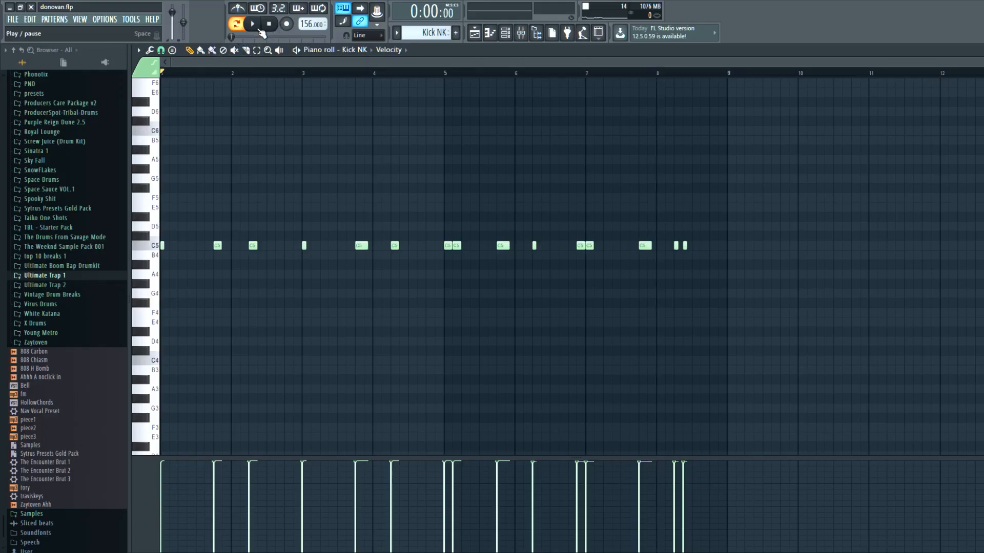
click(252, 25)
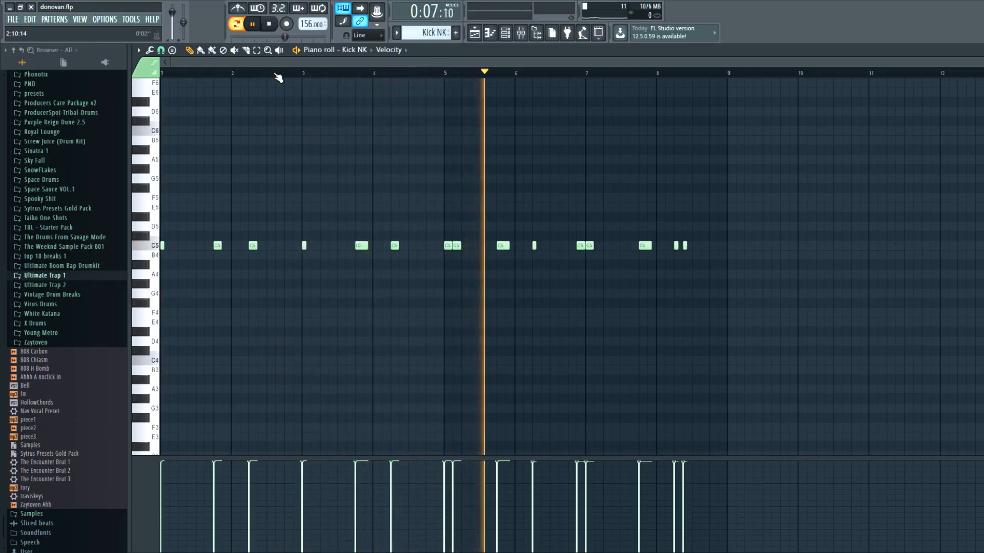
click(270, 24)
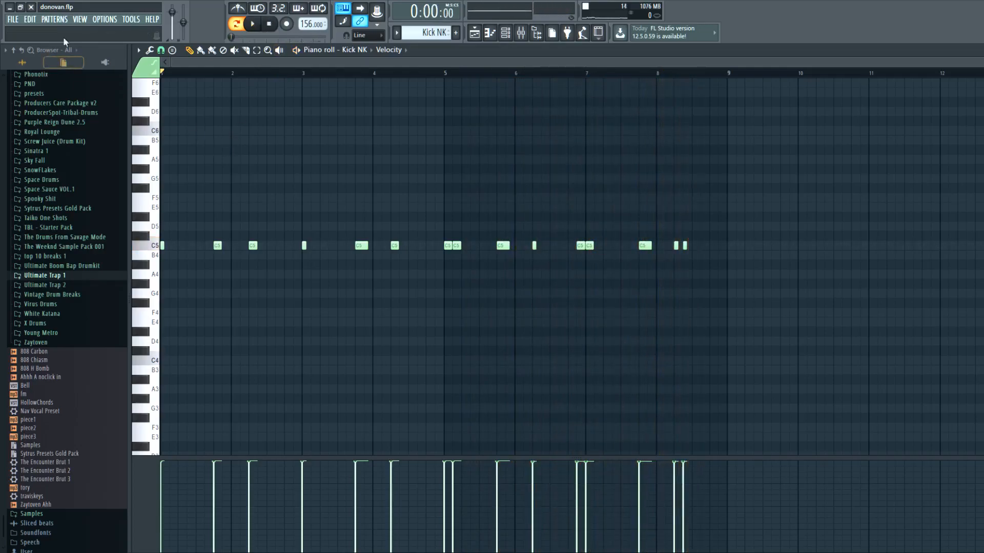
- Examine the Decapitator effect on mixer Insert 2, and close the plugin and the mixer
key(F9)
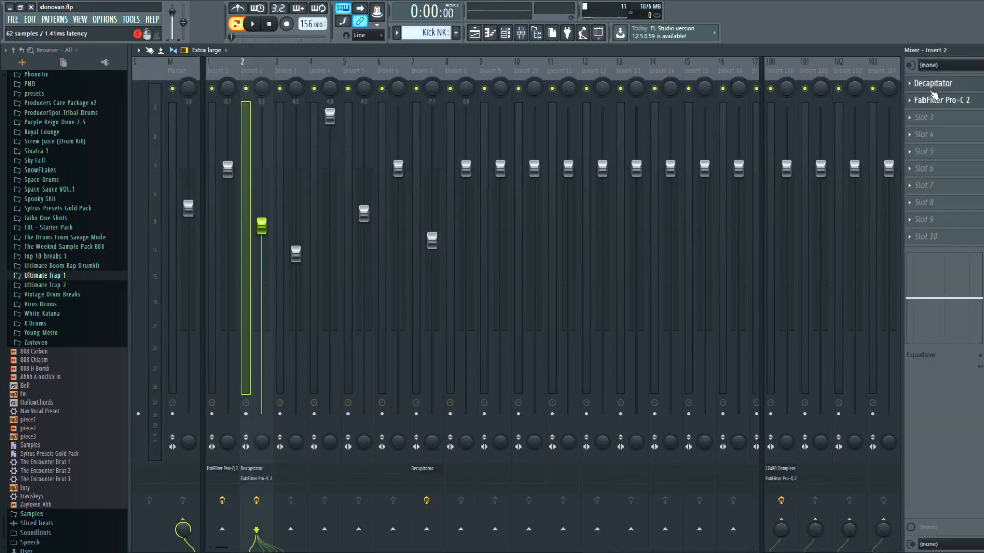
click(943, 85)
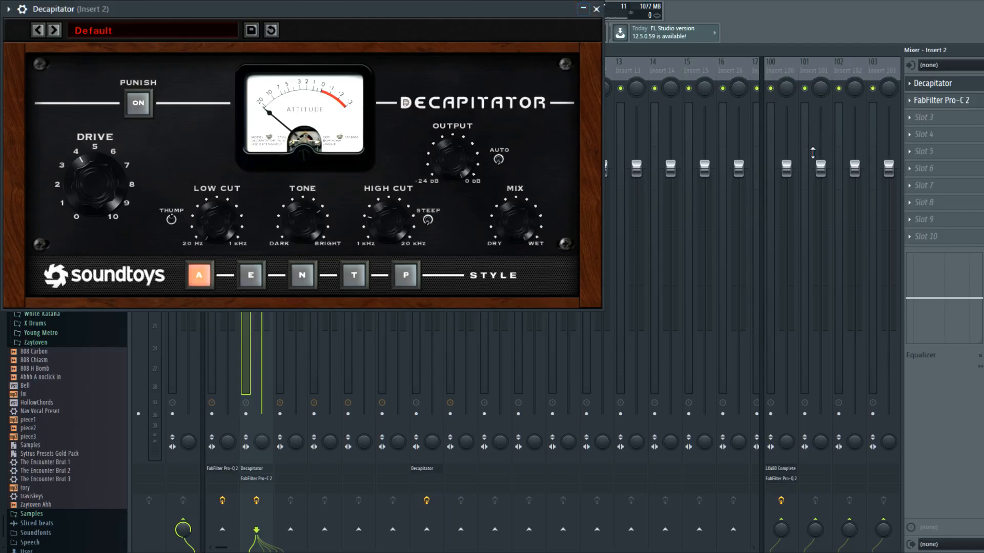
click(596, 9)
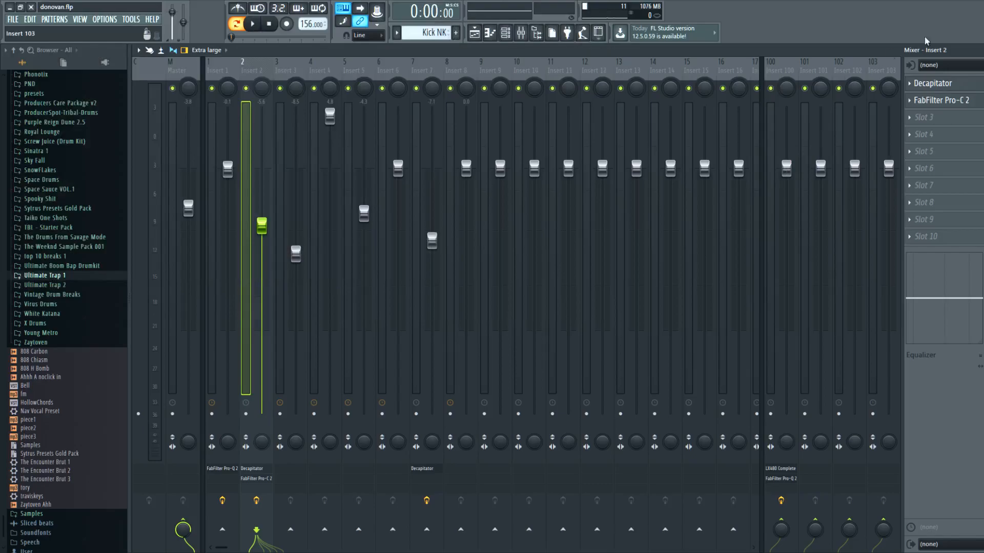
click(977, 50)
- Step past the Kick IH pattern to the Snare TR pattern and show its steps in the channel rack
scroll(428, 33, down, 1)
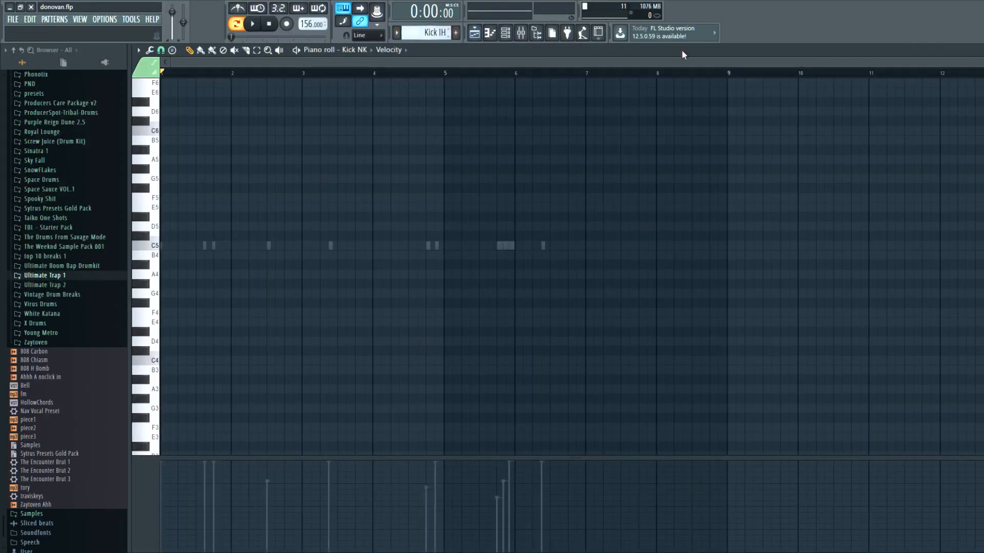
click(977, 50)
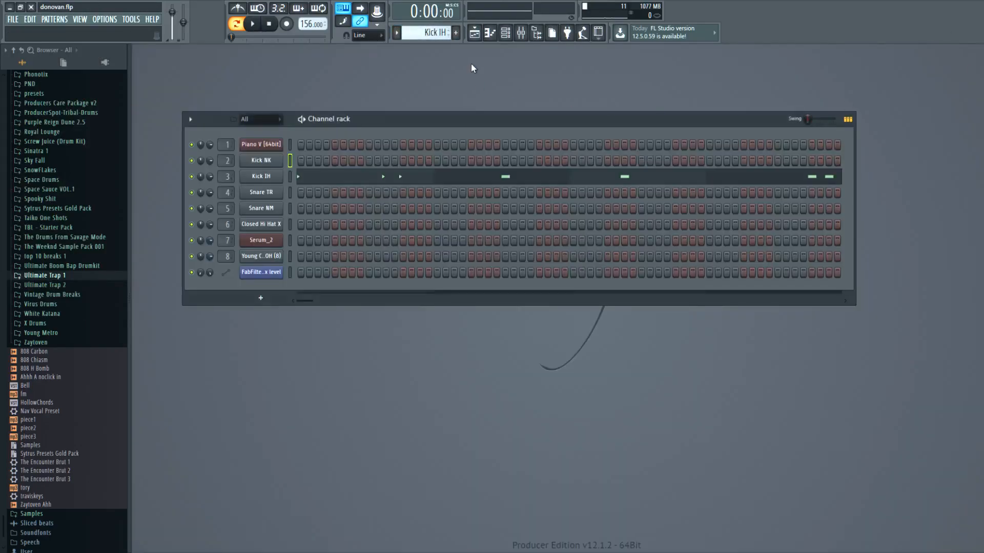
scroll(413, 35, down, 1)
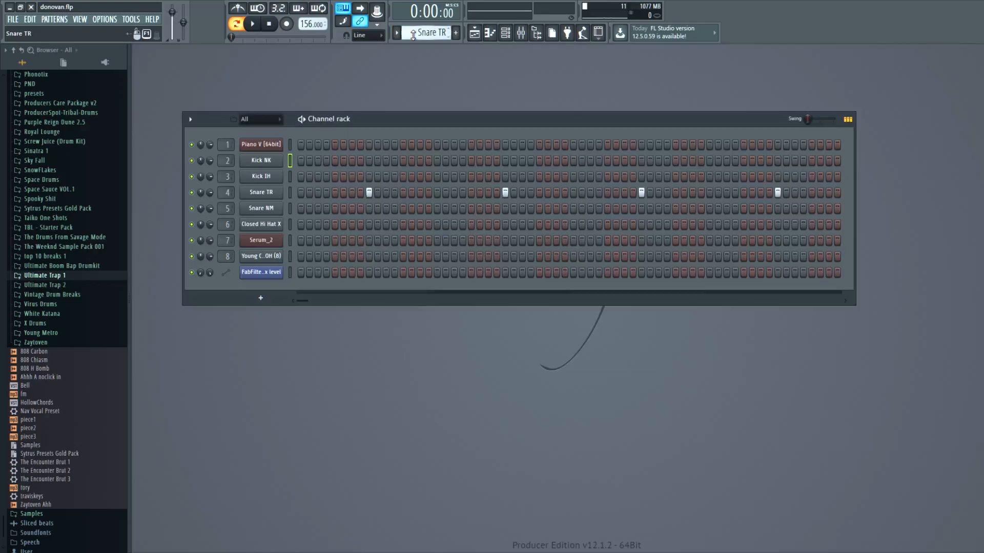
- Set the root note of the Snare TR channel to C#5
click(257, 193)
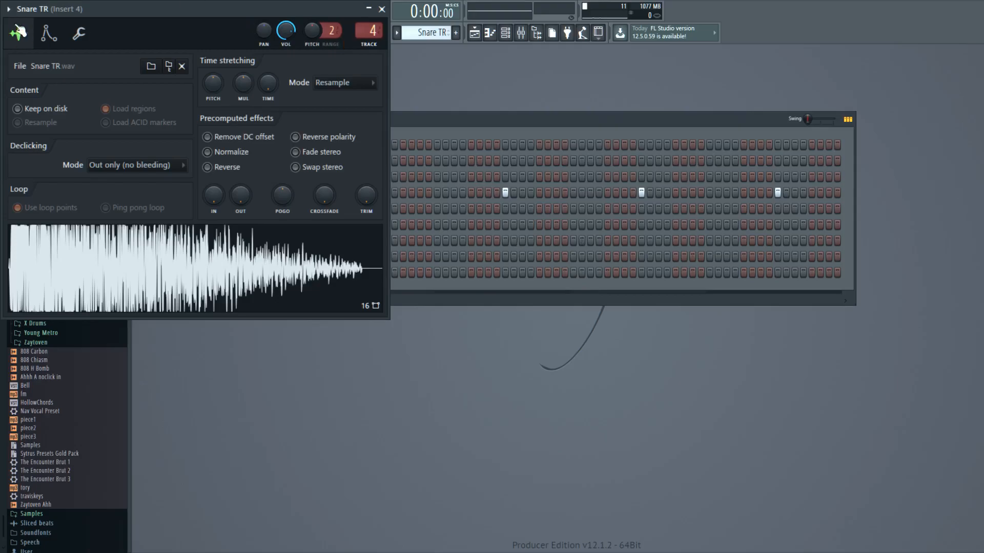
click(47, 31)
right_click(200, 273)
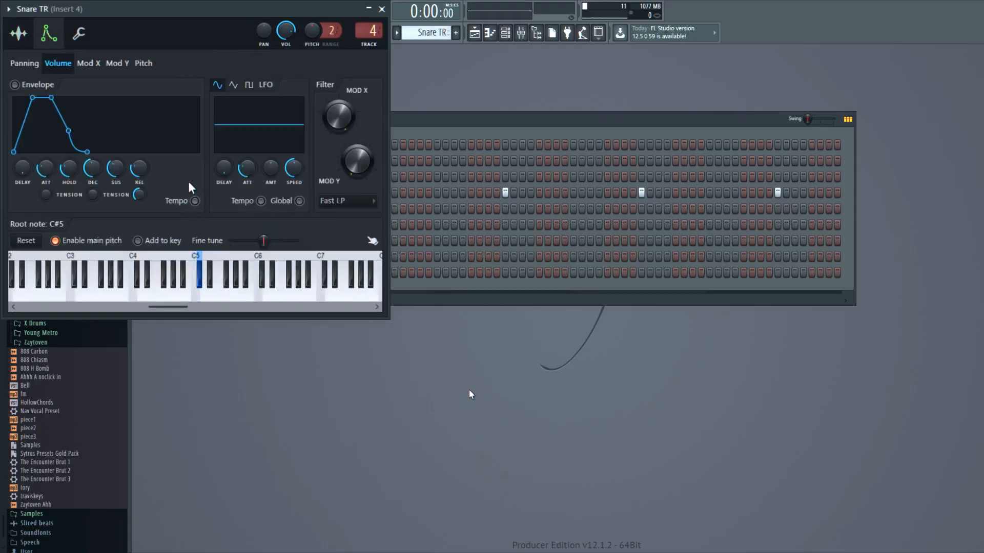
- Close the Snare TR channel settings and check its track, Insert 4, in the mixer
click(196, 288)
click(196, 289)
click(381, 9)
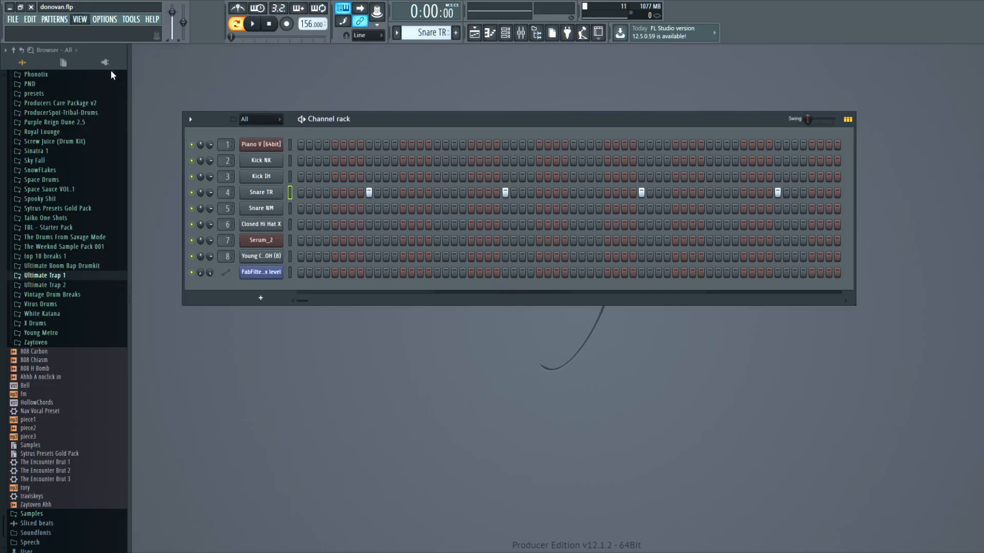
key(F9)
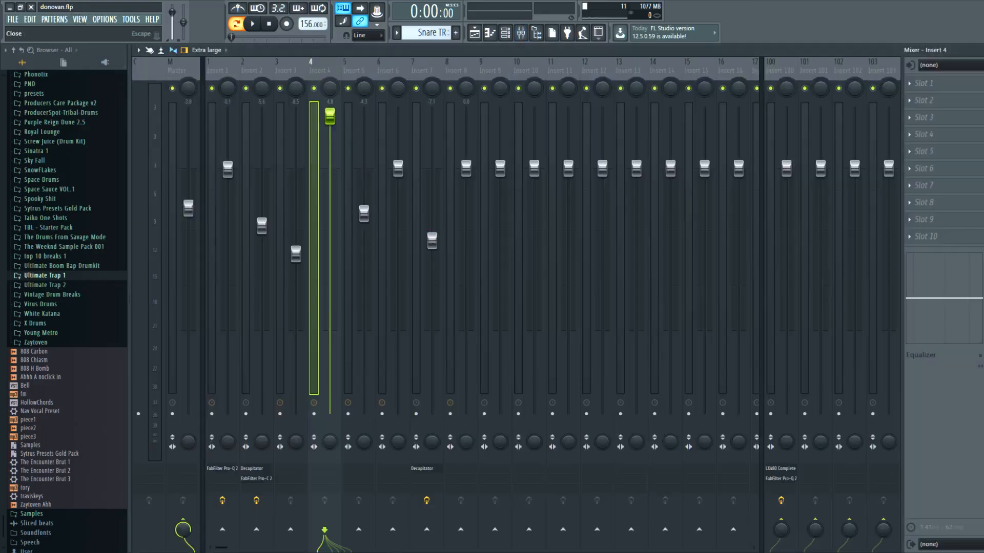
key(F9)
- Step through the patterns past Snare NM and Closed Hi Hat X, and return to Kick NK
scroll(416, 39, up, 3)
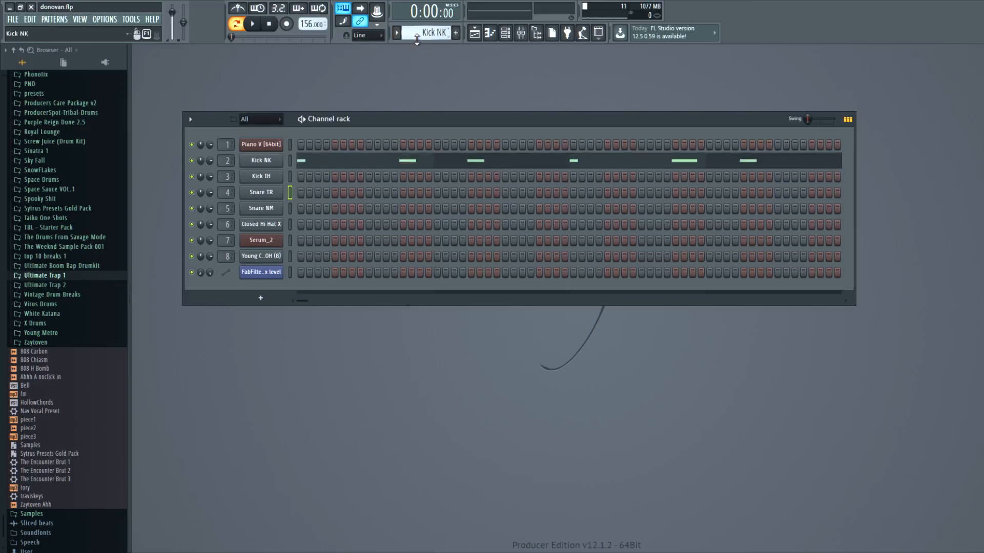
scroll(416, 39, down, 3)
scroll(417, 40, down, 1)
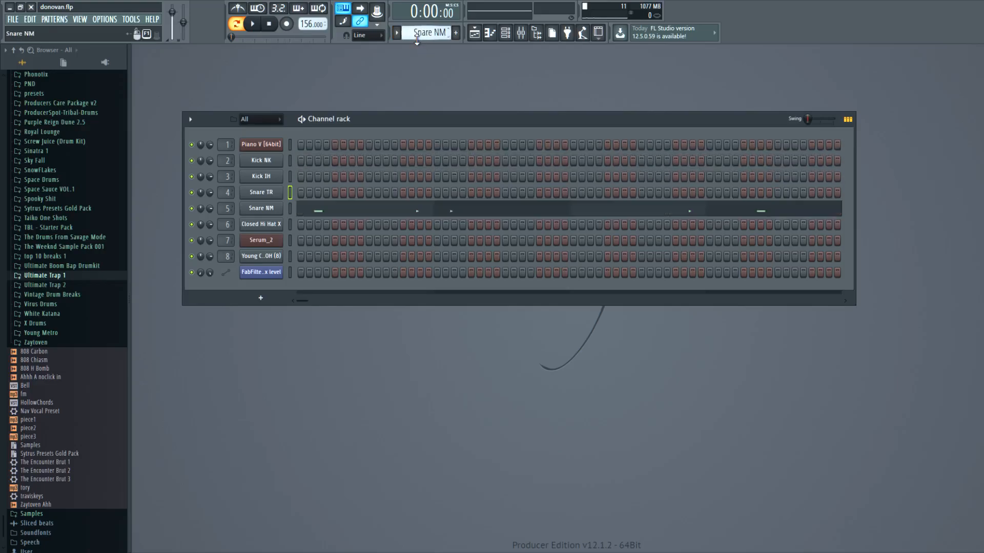
scroll(415, 41, down, 1)
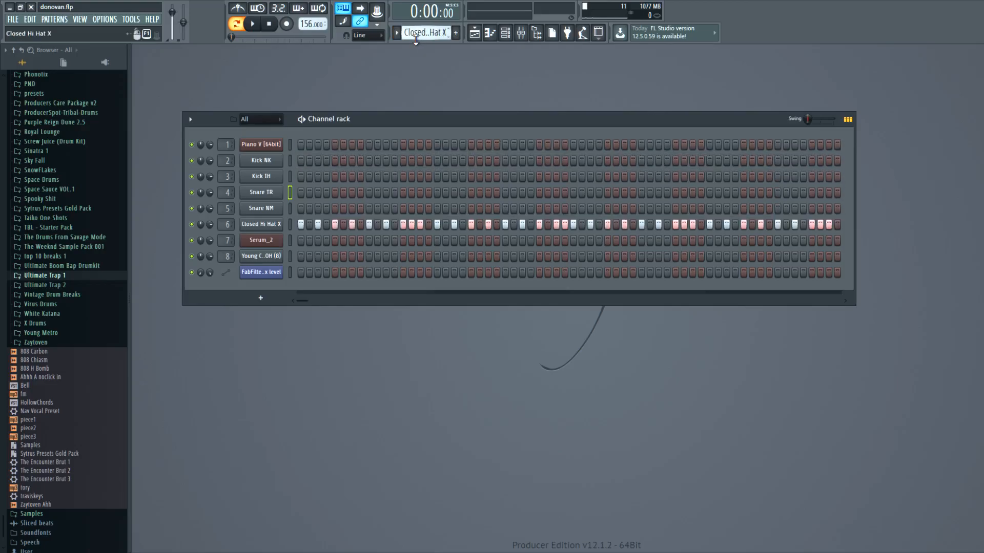
scroll(416, 40, down, 2)
scroll(416, 40, up, 6)
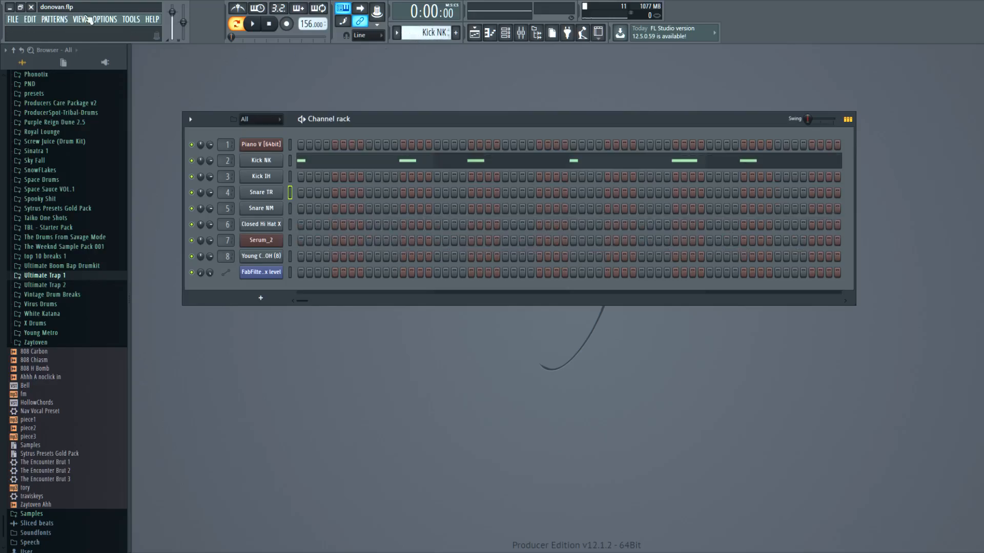
- Select bars 9 to 17 in the playlist, play that section of the arrangement, and close the playlist
key(F5)
click(234, 51)
scroll(357, 83, up, 4)
drag(430, 72, 239, 68)
key(space)
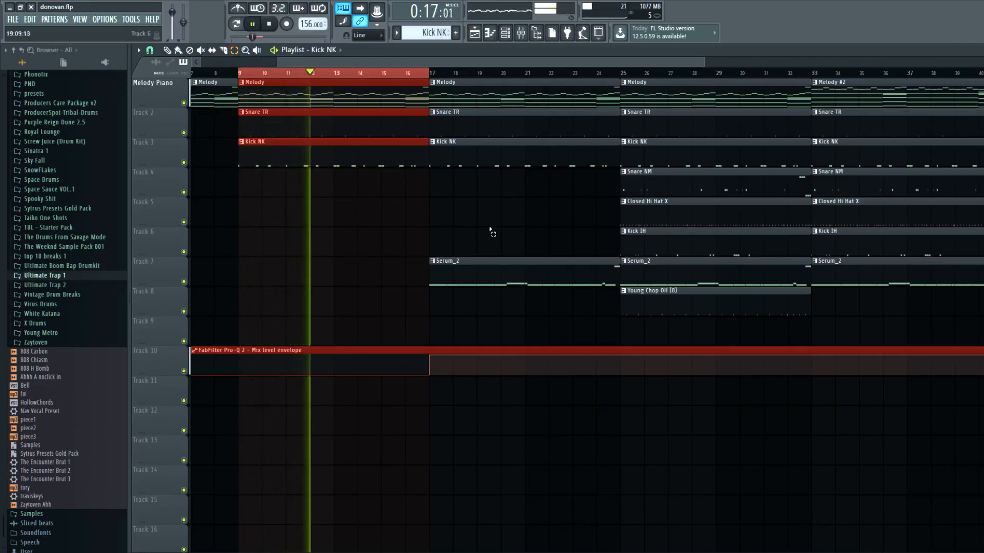
ctrl+scroll(485, 227, down, 2)
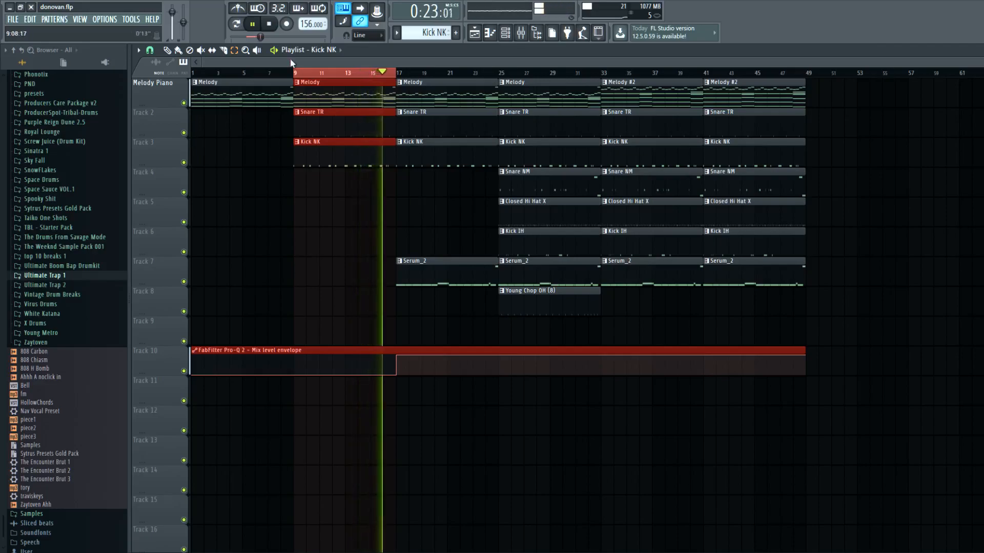
click(270, 33)
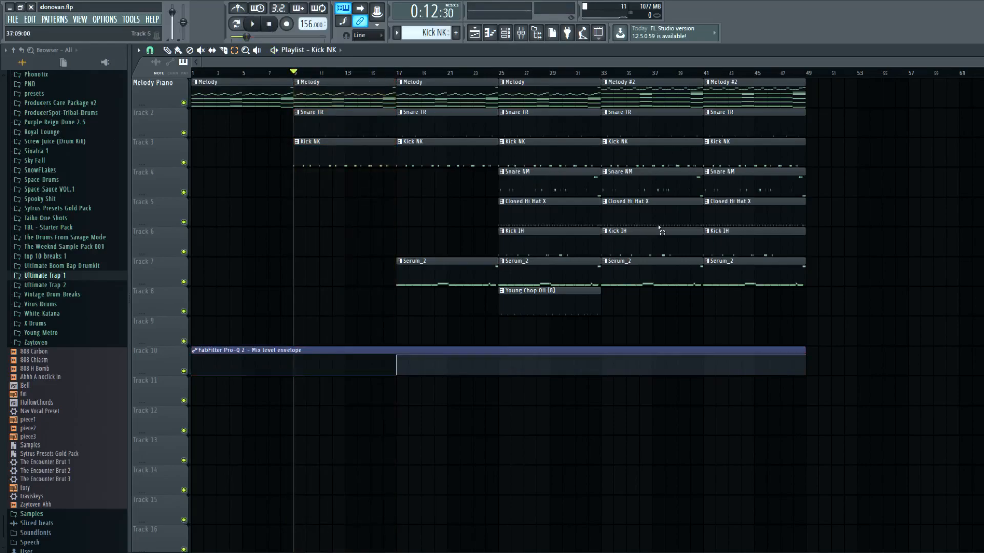
click(978, 49)
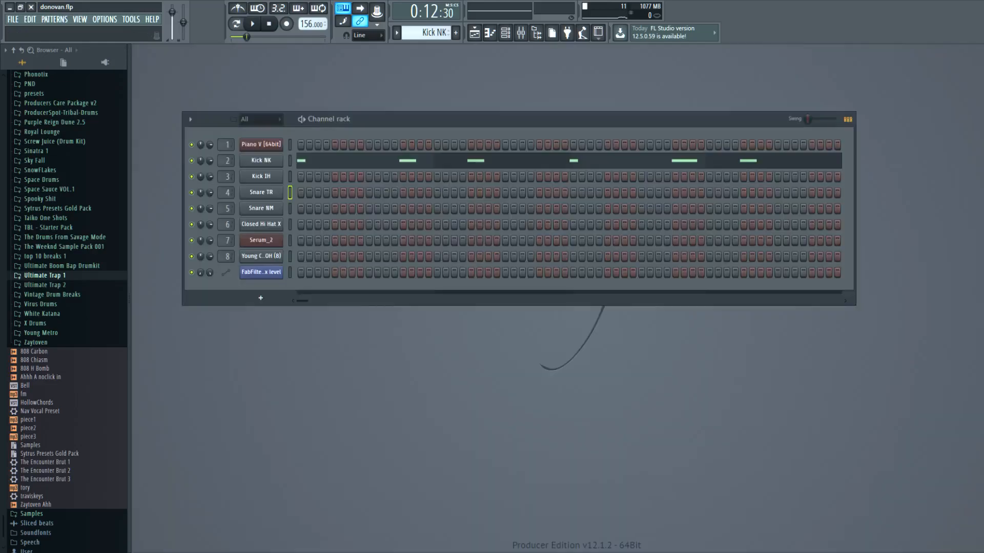
- Switch to the Serum_2 pattern, examine its Youtube808 preset in Serum, and close the plugin
scroll(412, 33, down, 5)
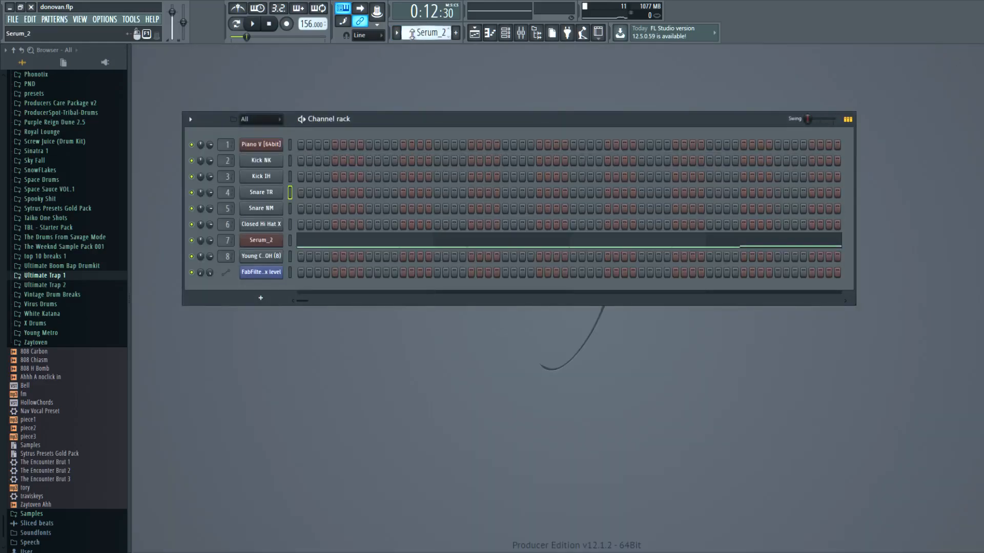
click(261, 241)
click(253, 242)
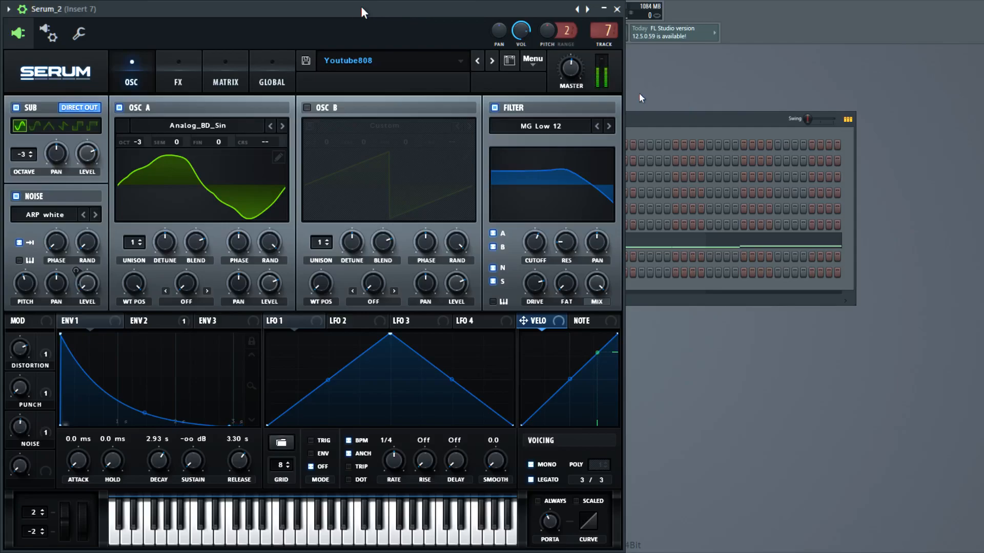
click(617, 9)
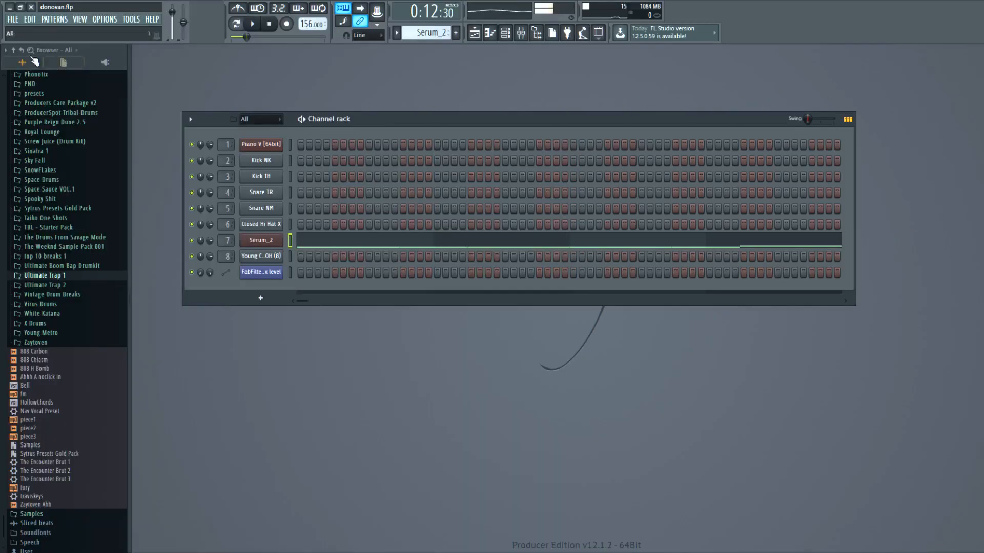
- Audition the Serum_2 pattern through the Decapitator on mixer Insert 7, and lower that track's volume
key(F9)
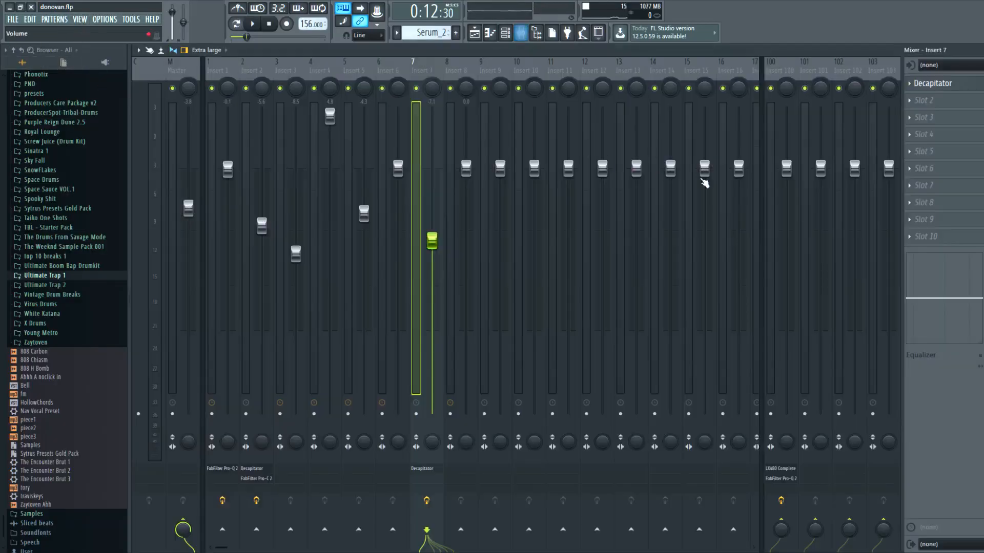
click(928, 83)
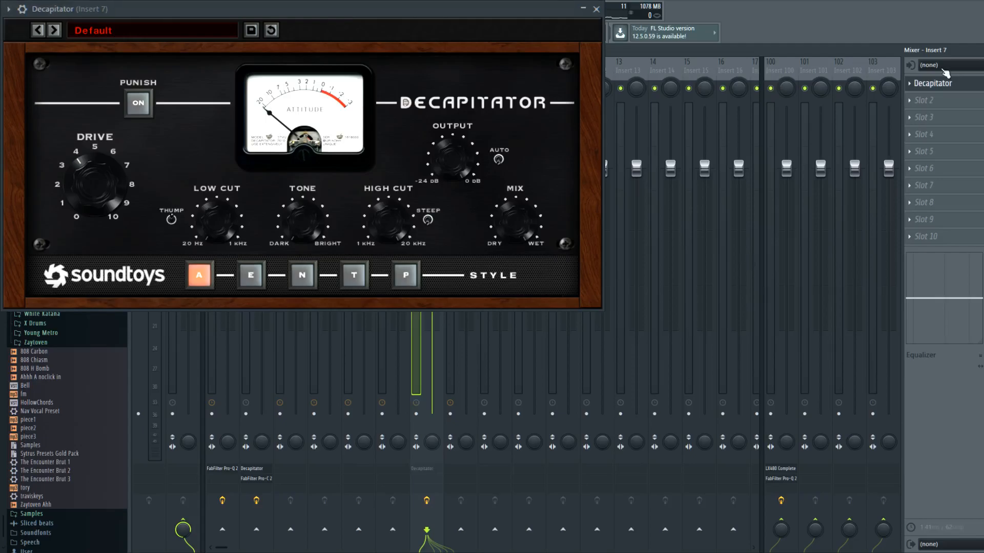
click(860, 61)
key(space)
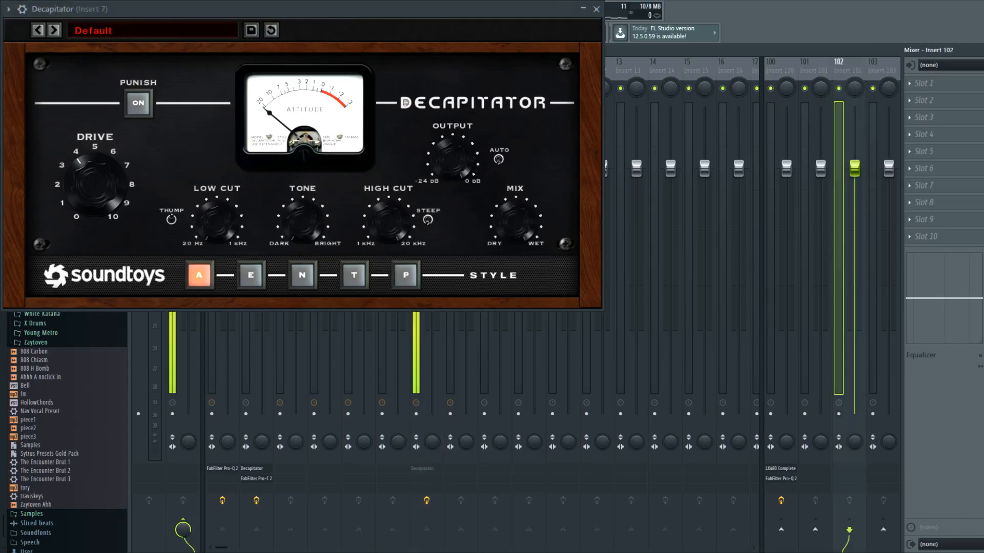
click(427, 359)
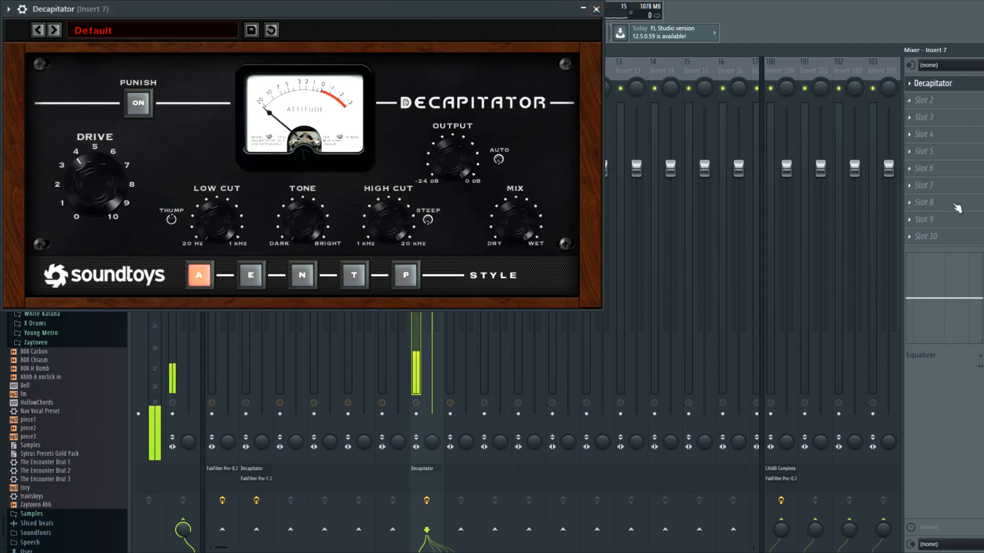
click(597, 8)
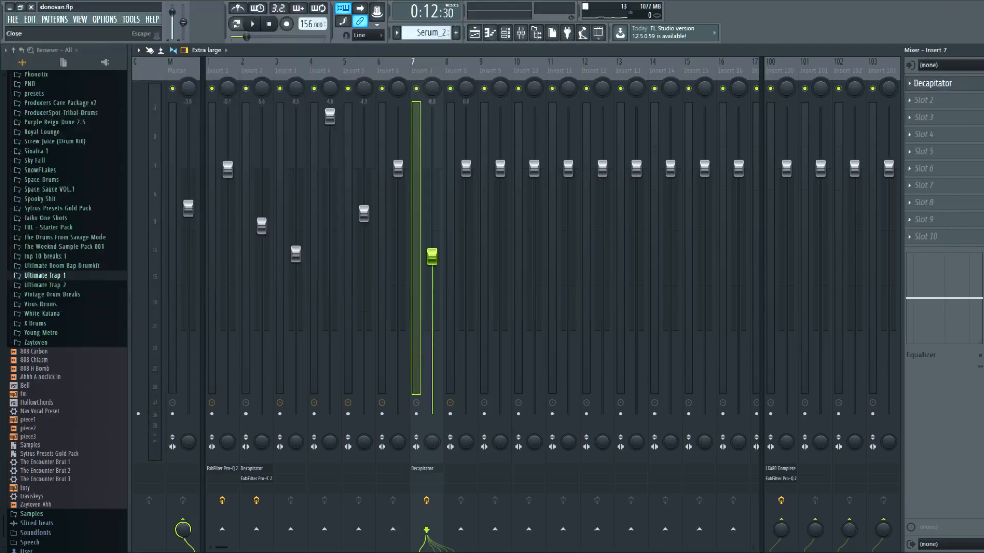
click(968, 51)
scroll(433, 37, down, 1)
scroll(433, 35, up, 1)
scroll(432, 36, down, 1)
scroll(432, 36, up, 1)
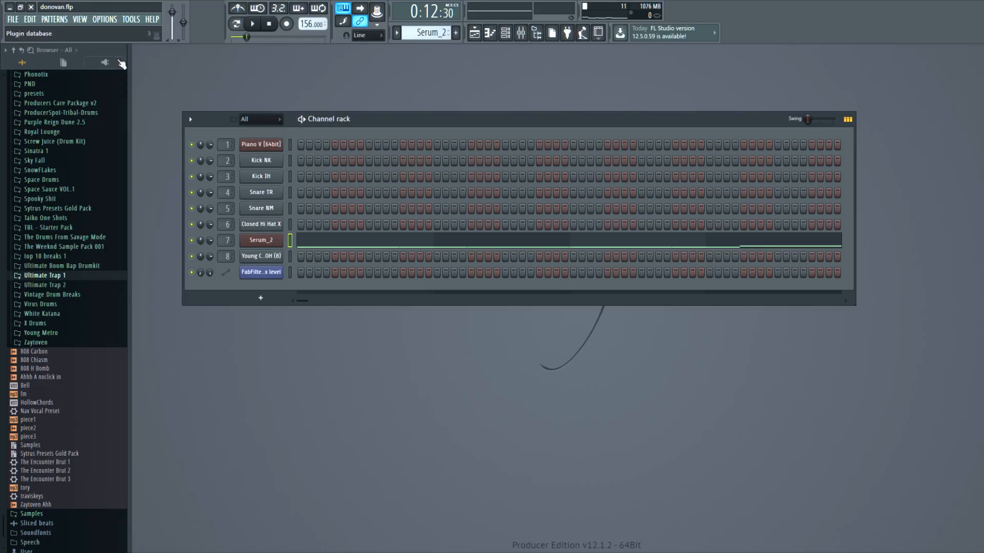
- Add a second Decapitator in slot 2 of mixer Insert 7 and bypass the one in slot 1
key(F9)
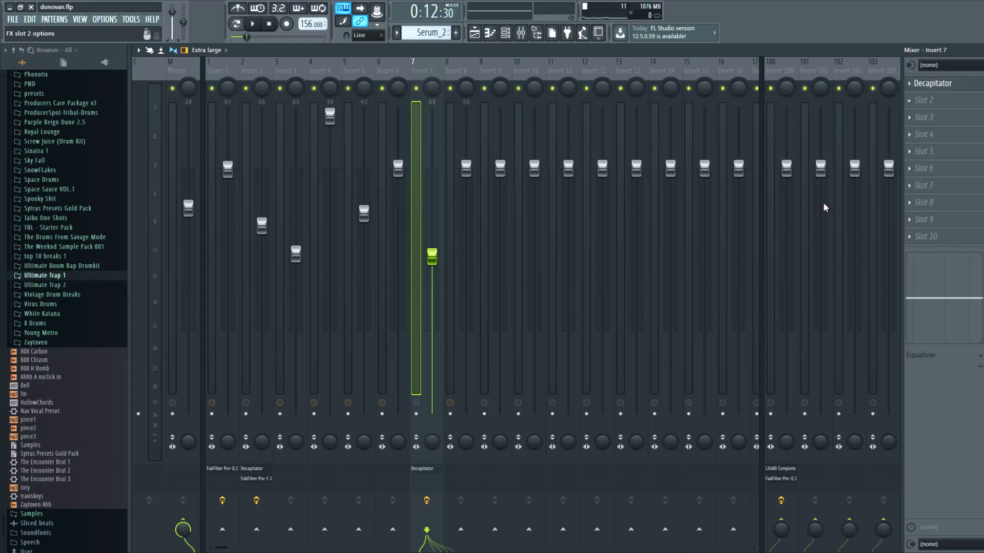
click(954, 203)
click(983, 83)
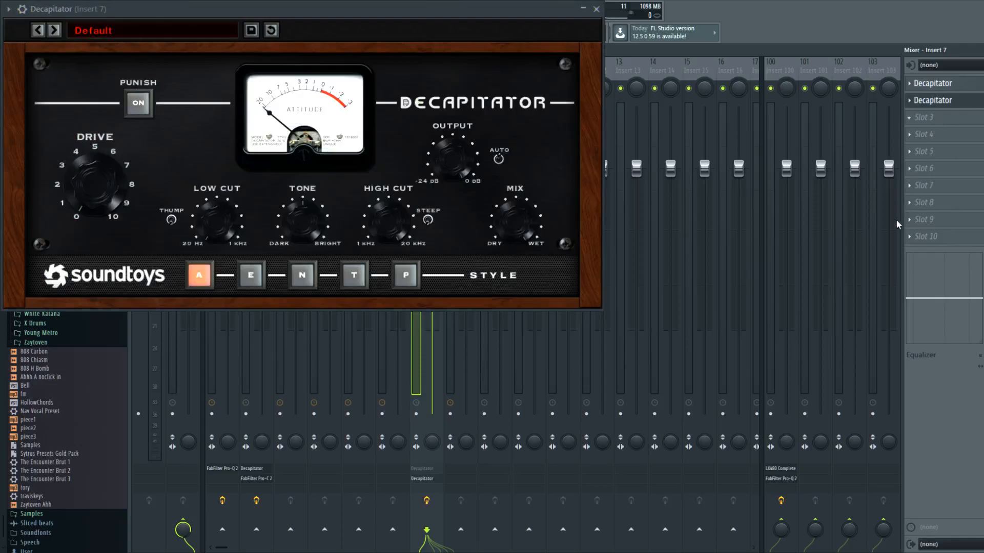
click(456, 10)
- Turn on Punish in the second Decapitator and play the 808 through it
key(space)
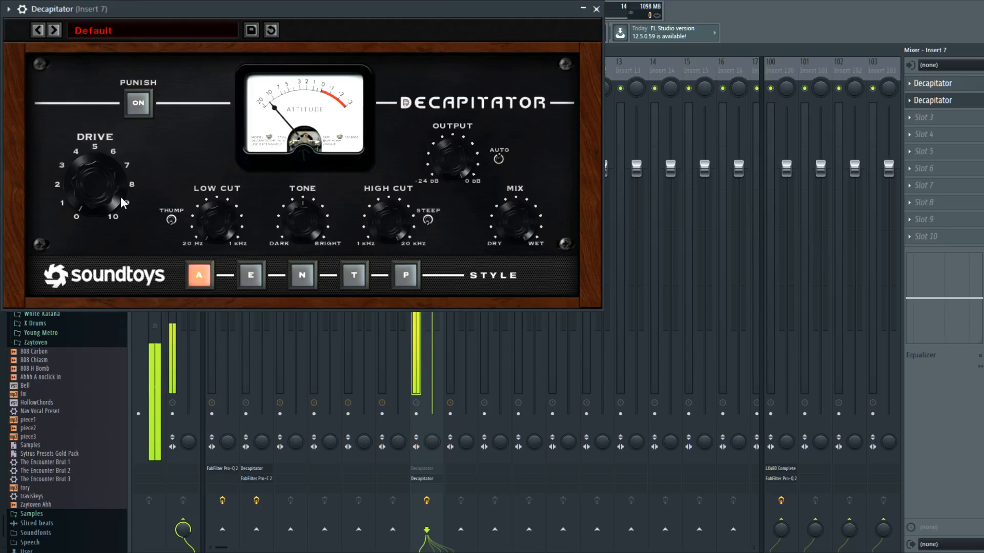
click(139, 103)
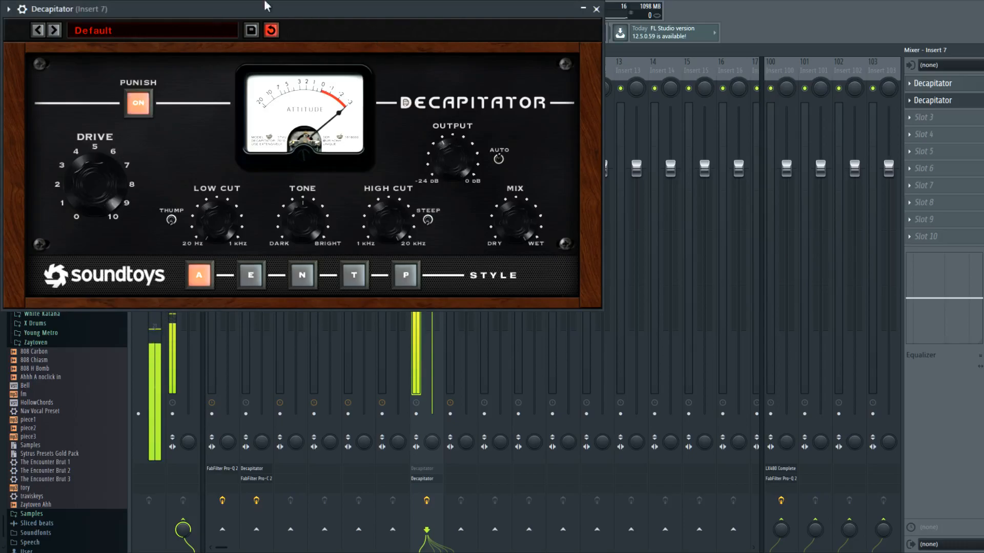
key(space)
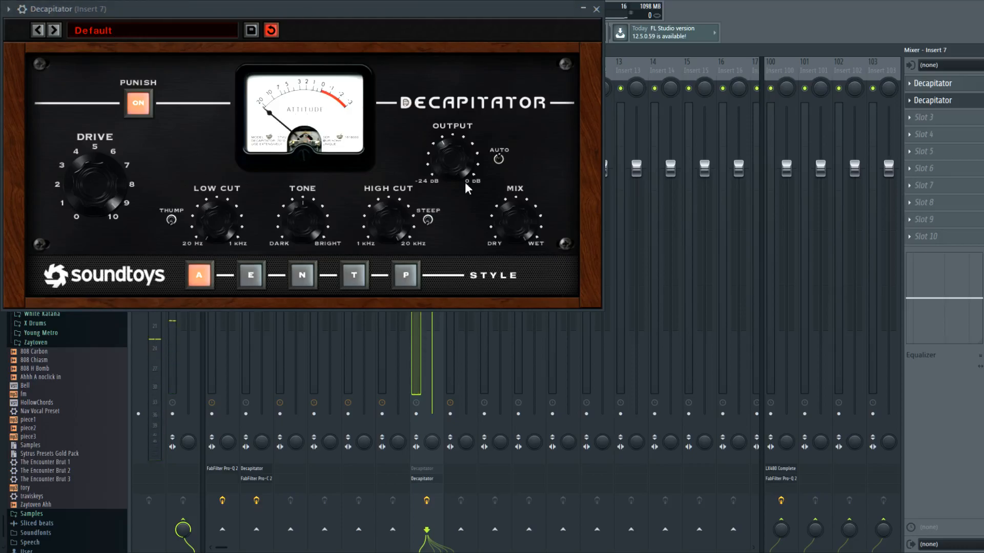
key(space)
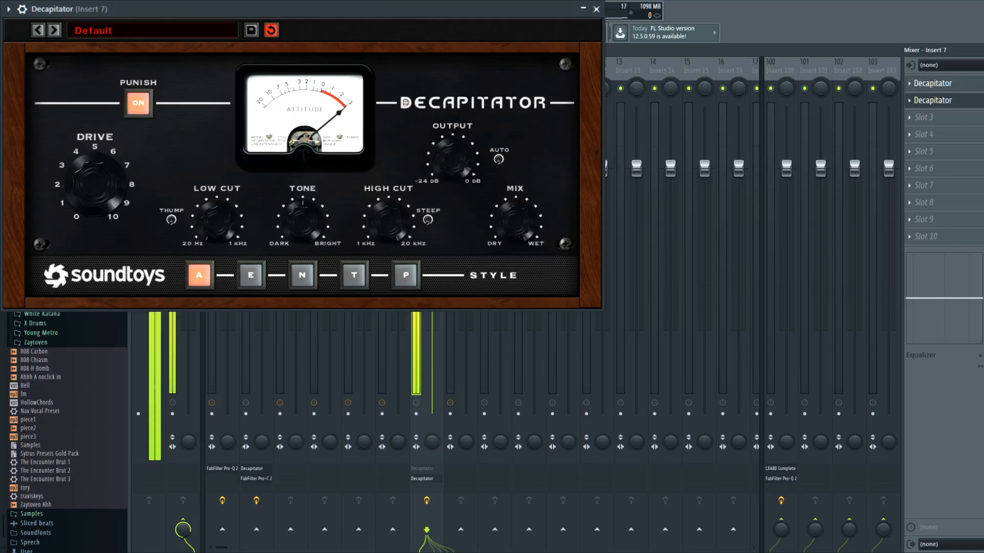
key(space)
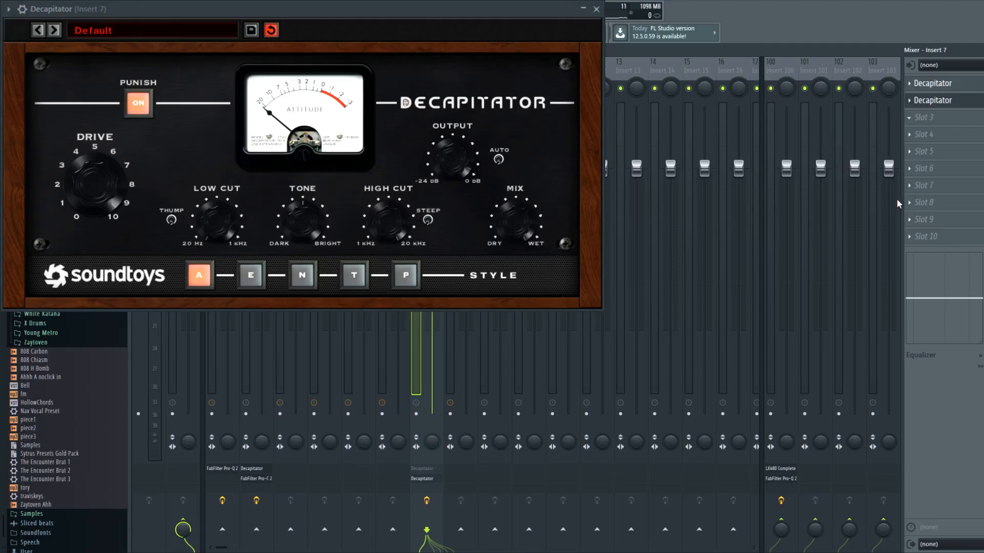
- Add FabFilter Pro-Q 2 in slot 3 of Insert 7 and arrange it side by side with the second Decapitator
click(869, 246)
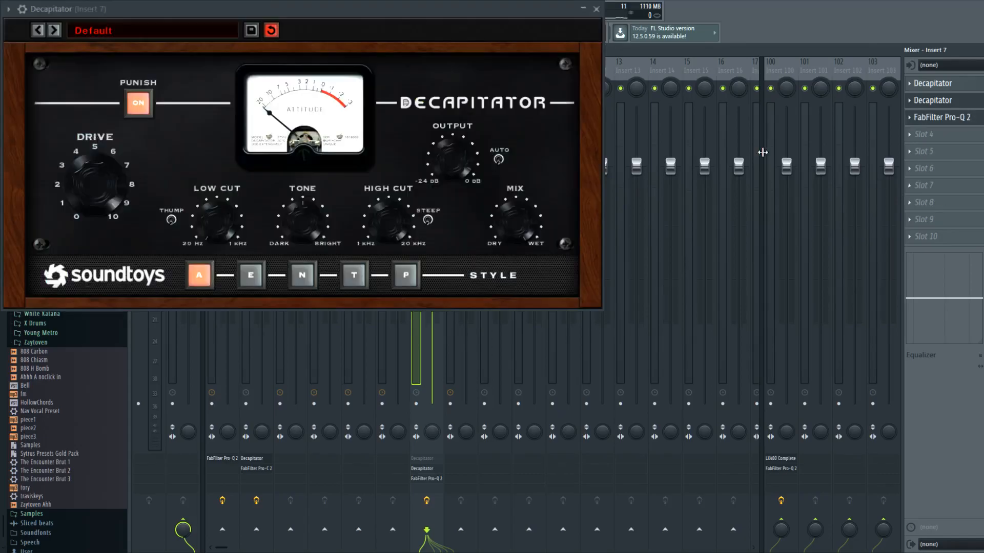
click(596, 10)
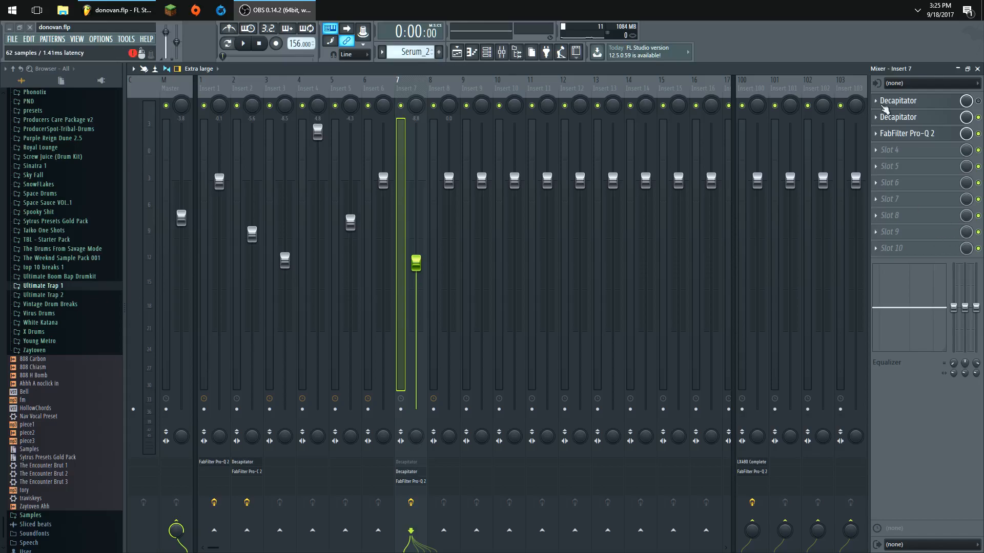
click(899, 118)
drag(430, 159, 412, 106)
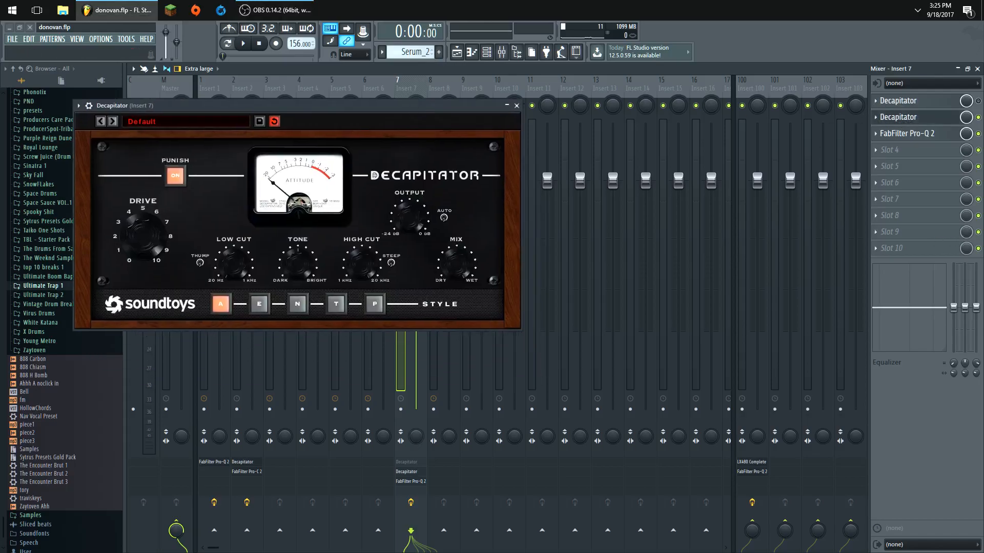
click(887, 135)
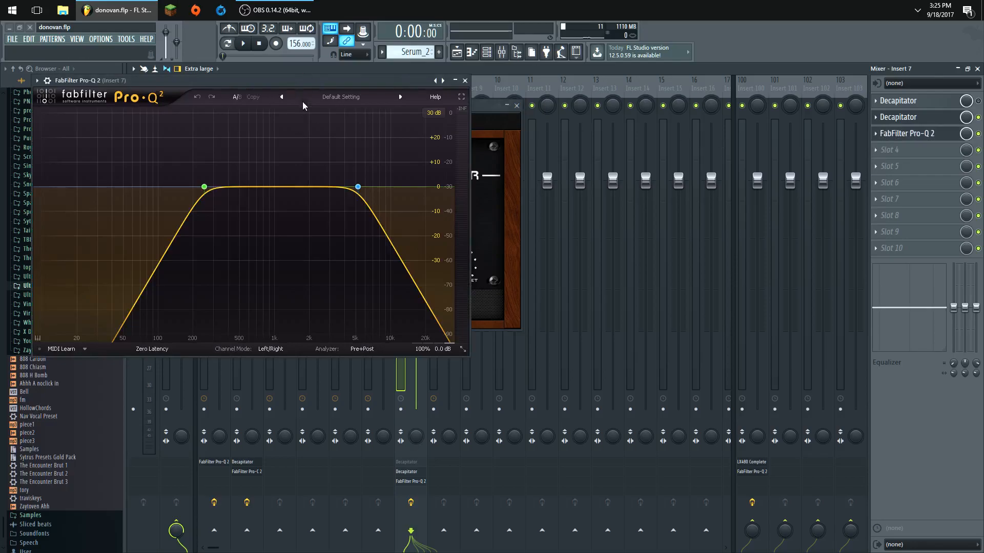
drag(223, 77, 675, 121)
drag(356, 105, 290, 121)
- Remove the low-cut and high-cut bands from the Pro-Q 2 curve on Insert 7
click(655, 231)
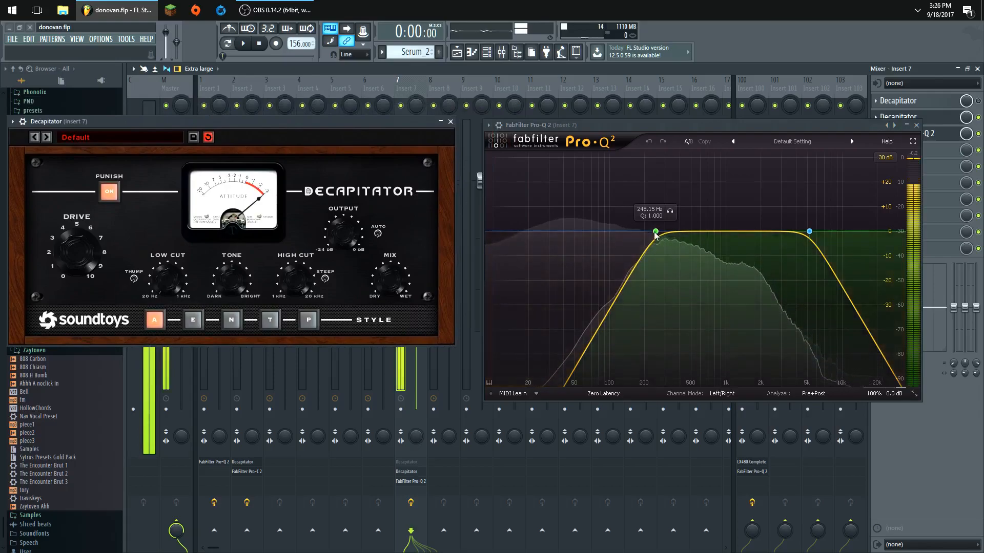
click(762, 327)
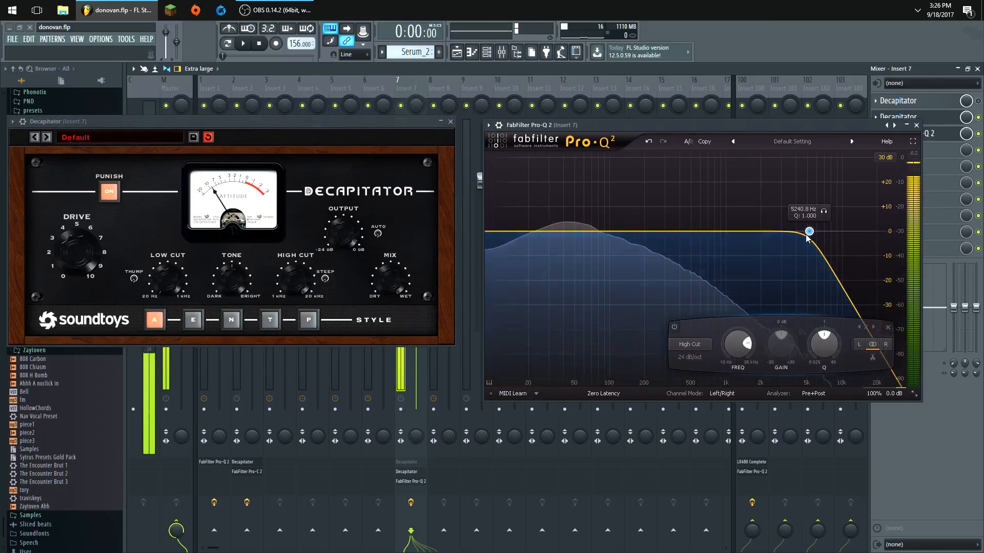
click(889, 326)
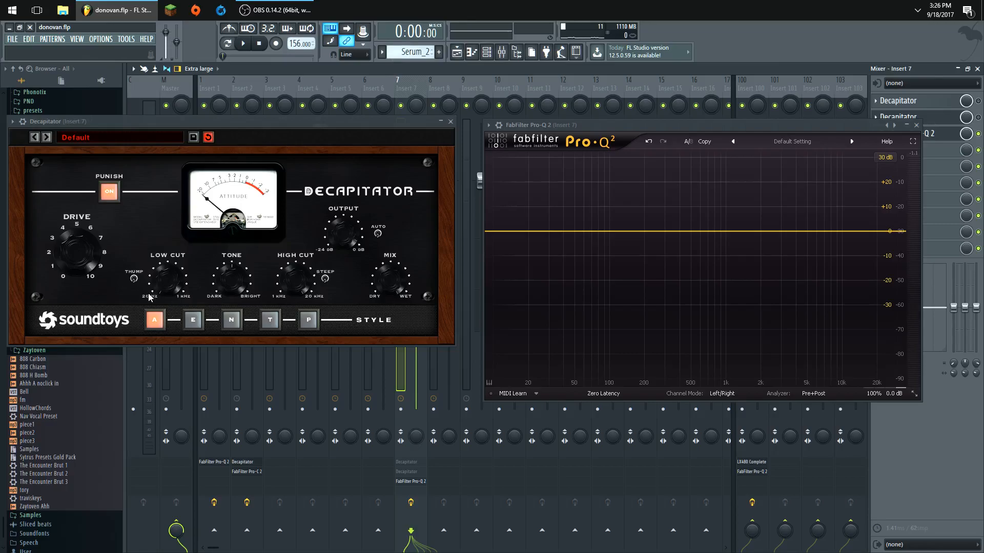
- Add a bell band at about 5680 Hz with a boost of about 15.8 dB in Pro-Q 2
drag(782, 231, 813, 192)
click(886, 327)
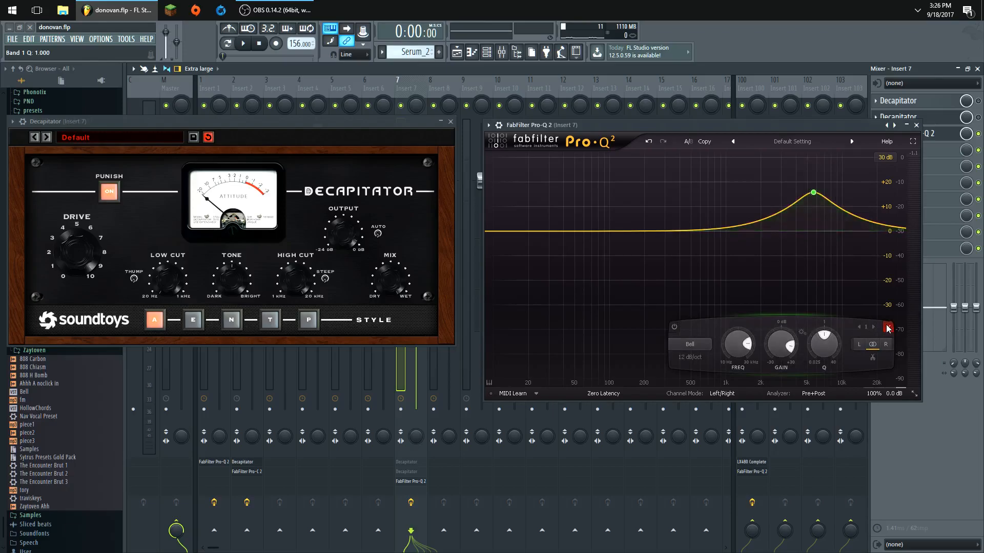
mouse_move(829, 195)
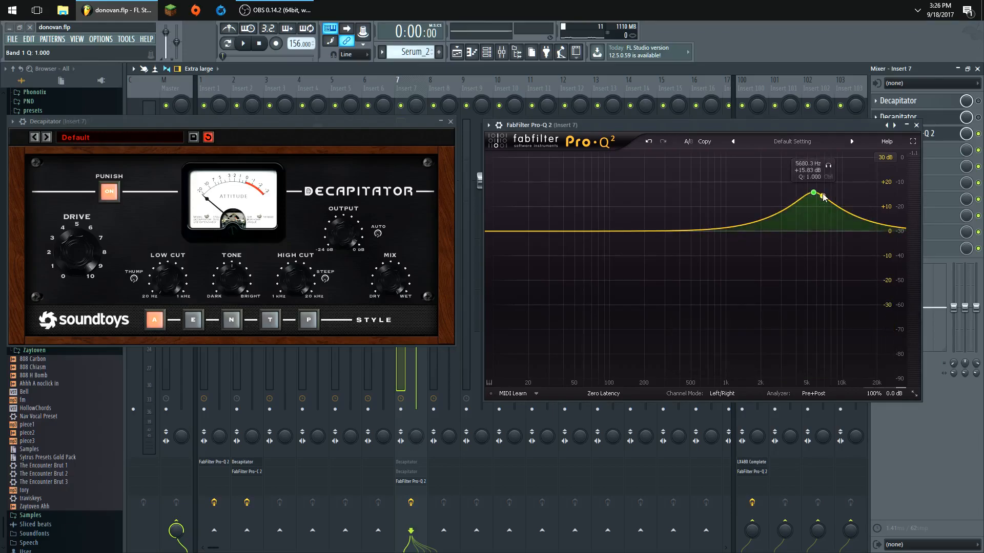
- Remove the bell band from the Pro-Q 2 curve on Insert 7 and play the 808 through the flat EQ
click(885, 328)
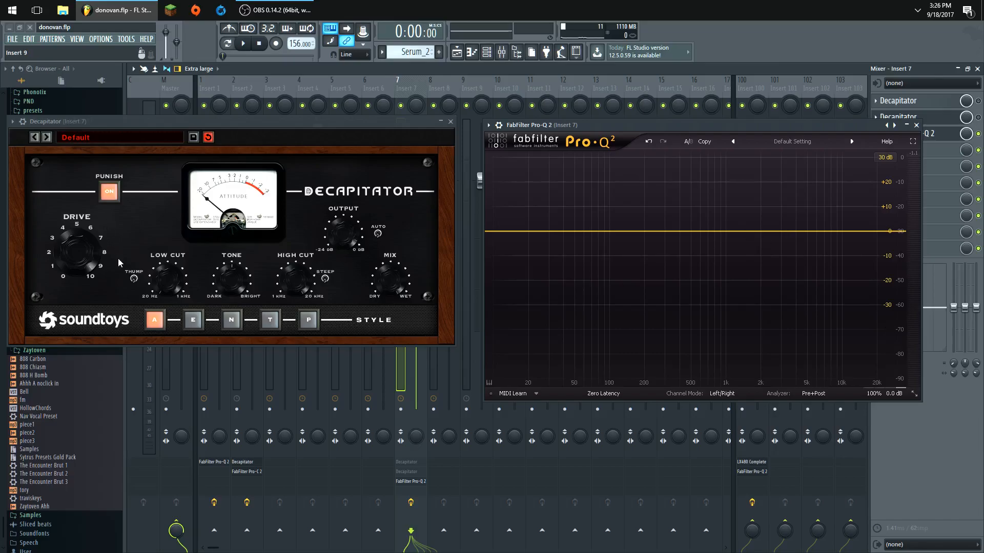
click(134, 278)
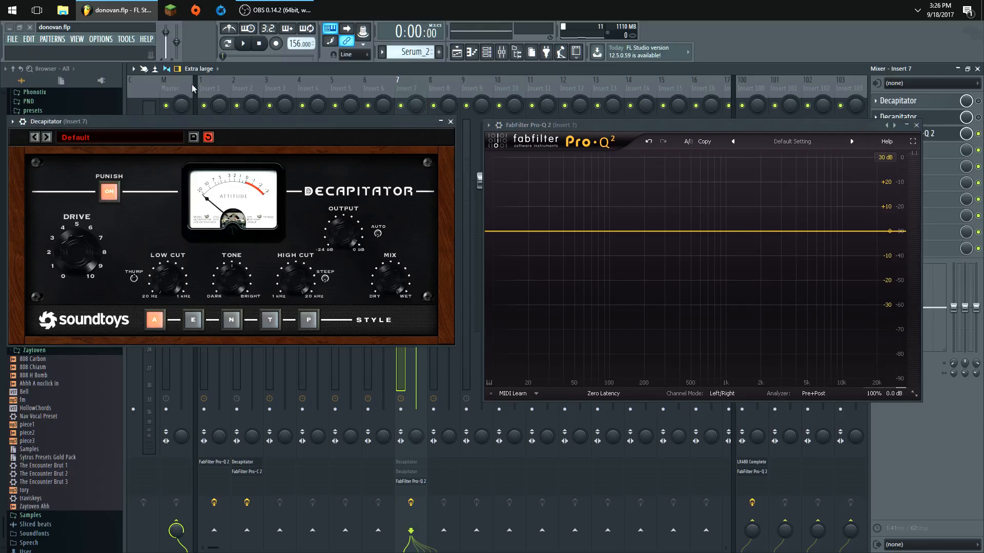
key(q)
key(q)
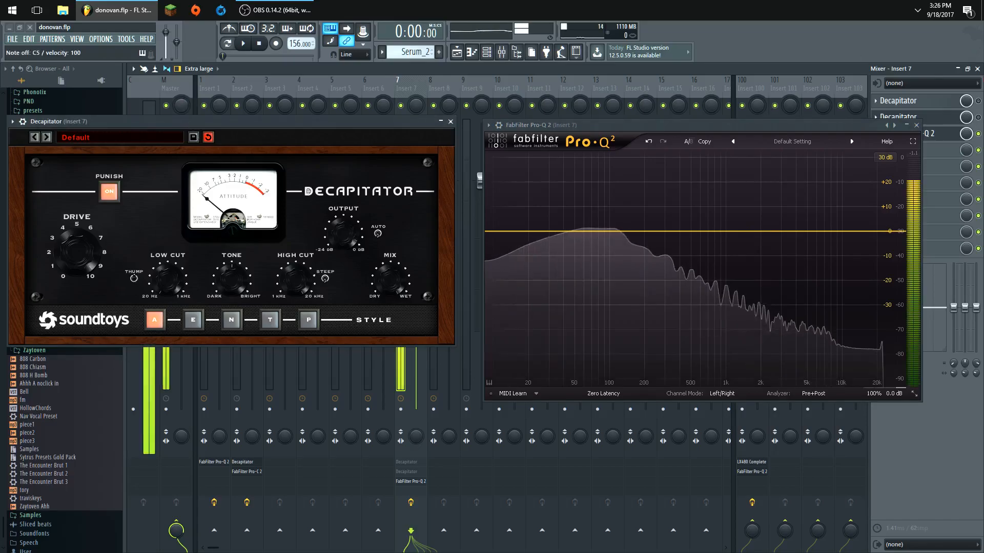
- Close both effect windows and remove Pro-Q 2 from slot 3 and the second Decapitator from slot 2 of Insert 7
click(978, 117)
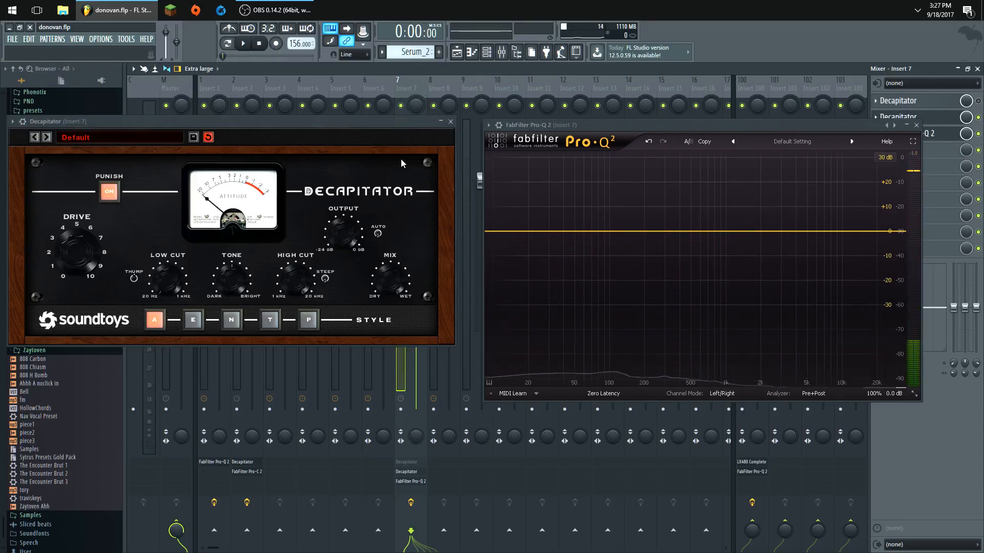
click(451, 123)
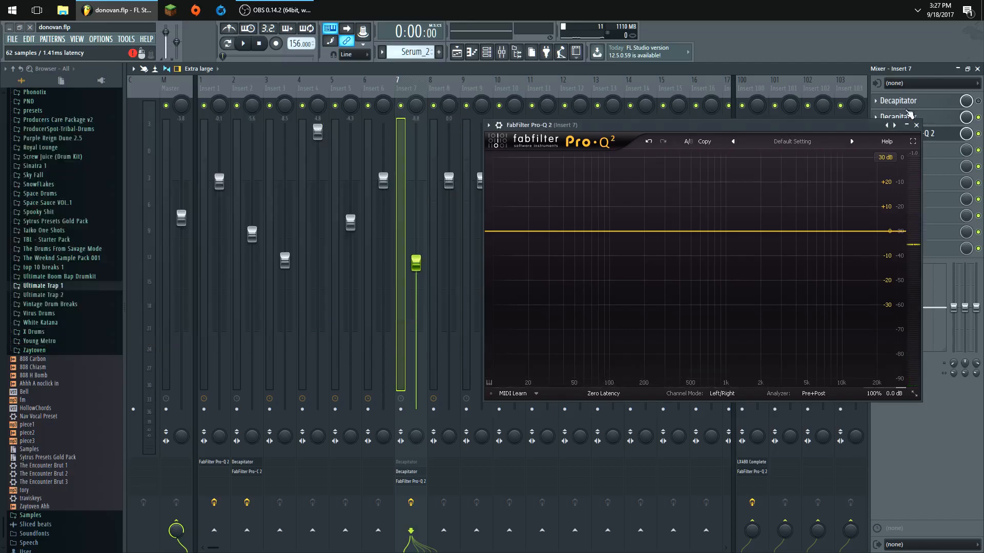
click(916, 125)
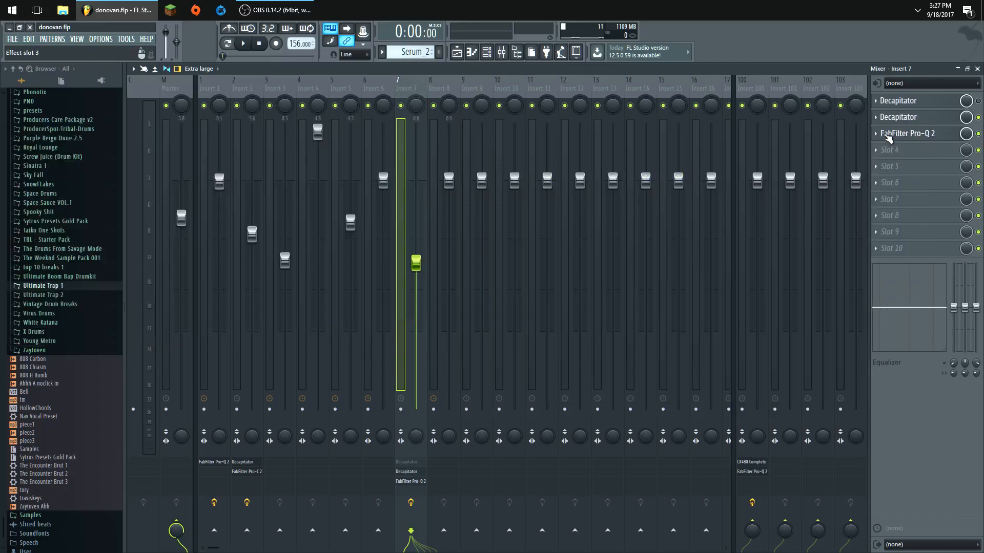
click(875, 133)
mouse_move(880, 147)
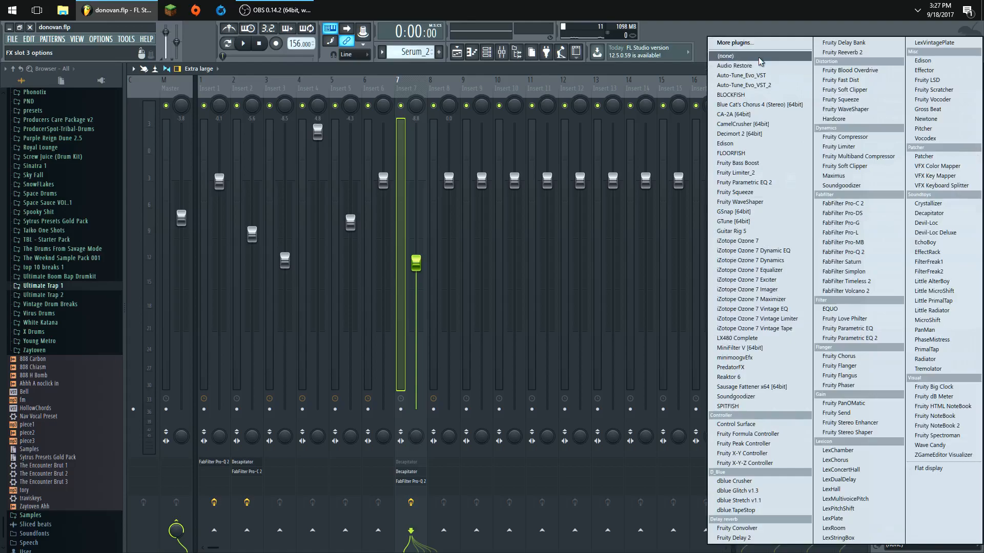
click(759, 57)
click(877, 123)
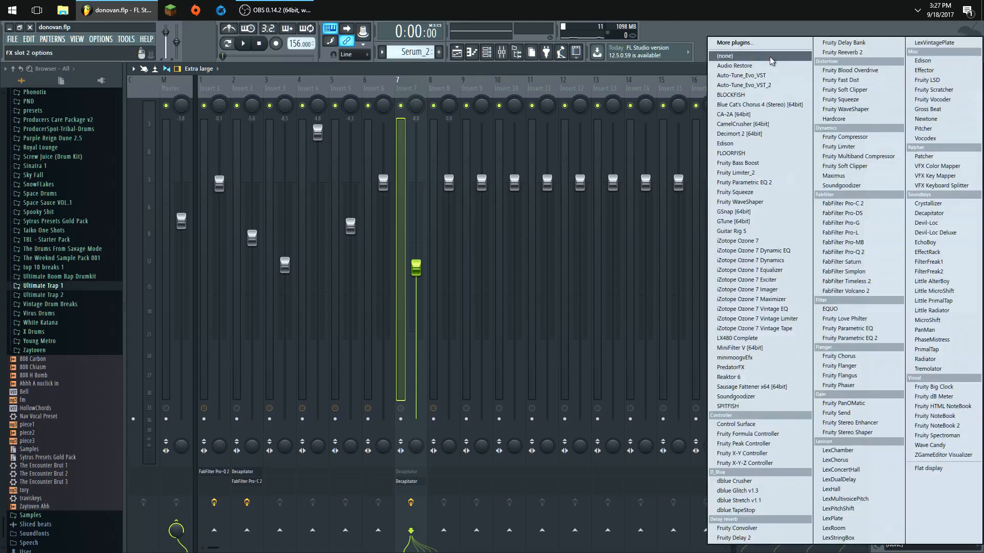
click(776, 58)
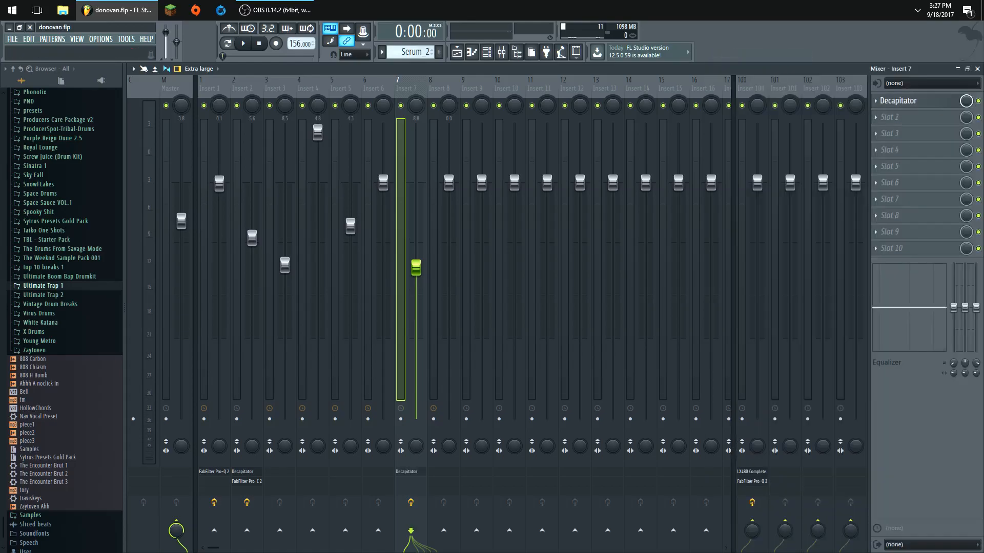
- Close the mixer and show the playlist with the Snare NM pattern selected
key(alt+Tab)
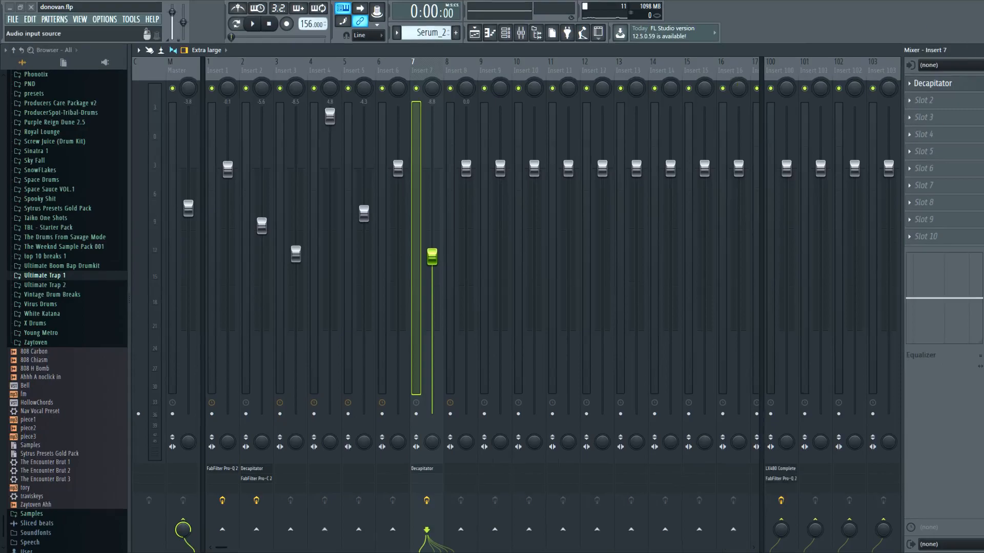
click(980, 51)
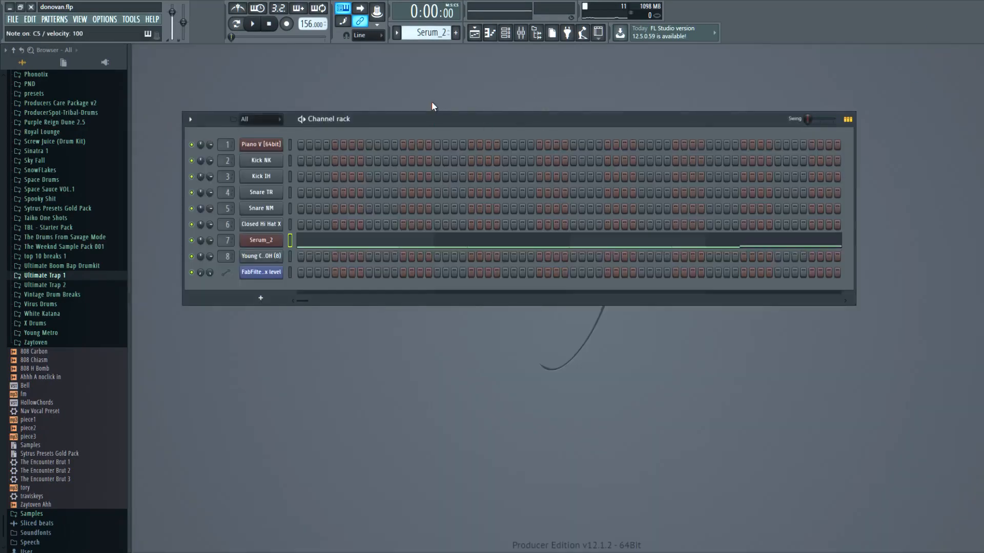
scroll(422, 39, up, 1)
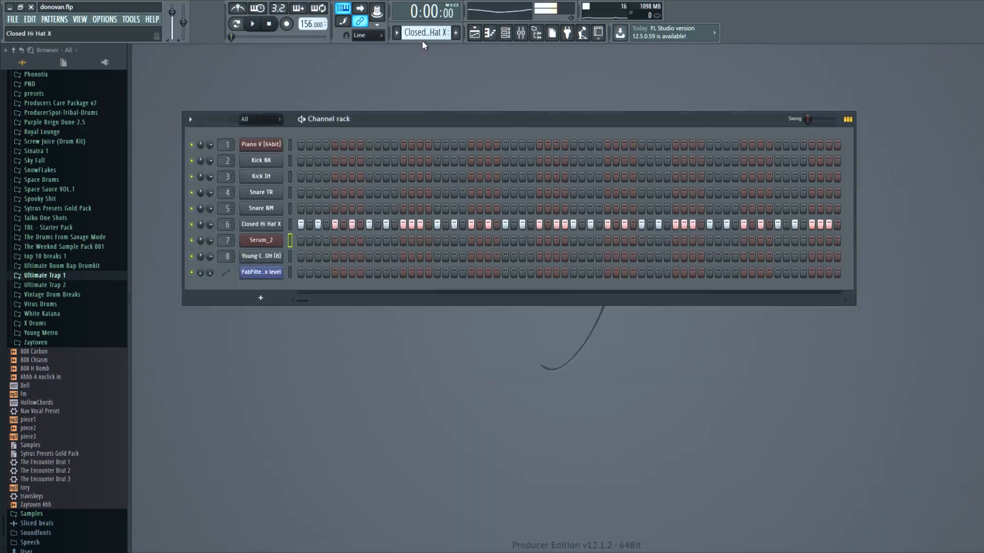
scroll(422, 39, up, 1)
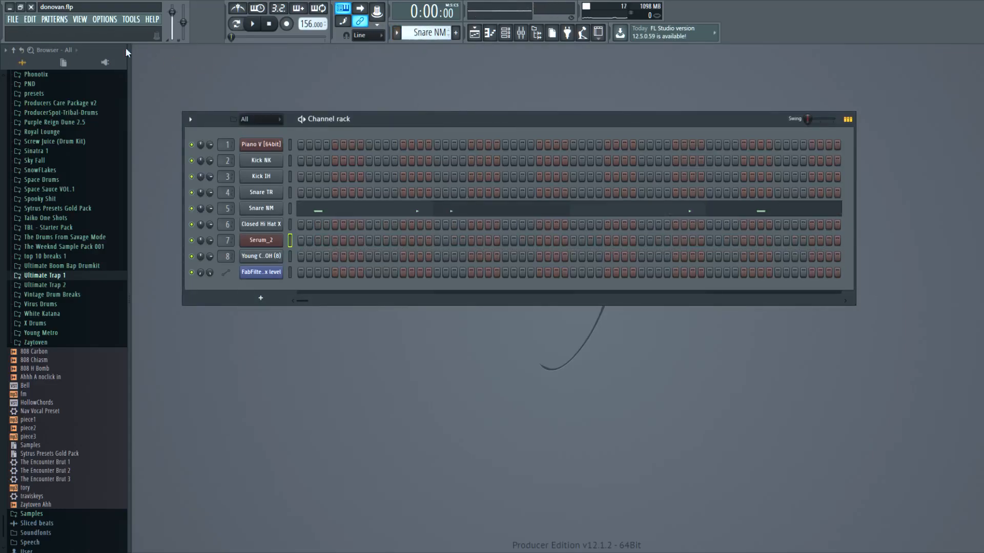
key(F5)
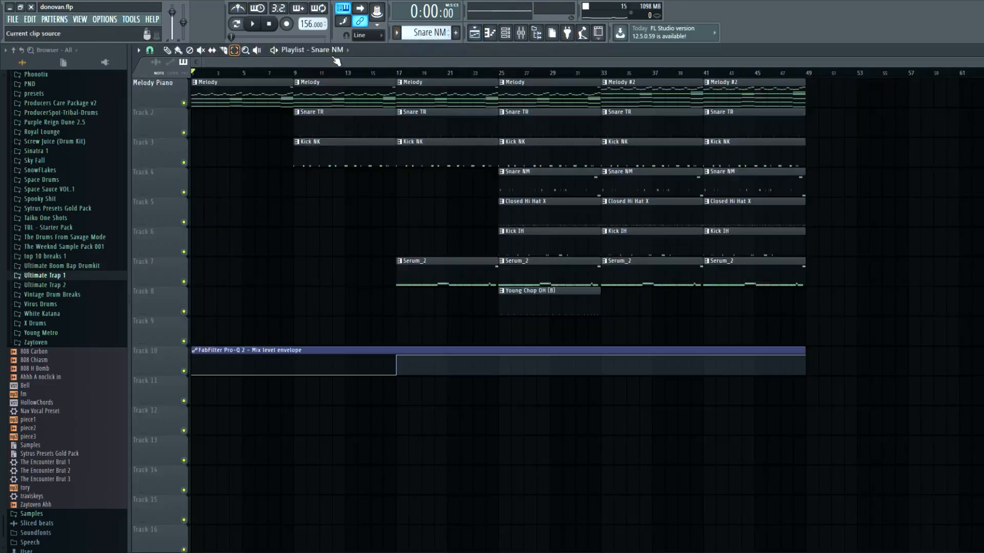
- Select bars 17 to 25 in the playlist, play that section, and clear the selection
drag(502, 73, 398, 77)
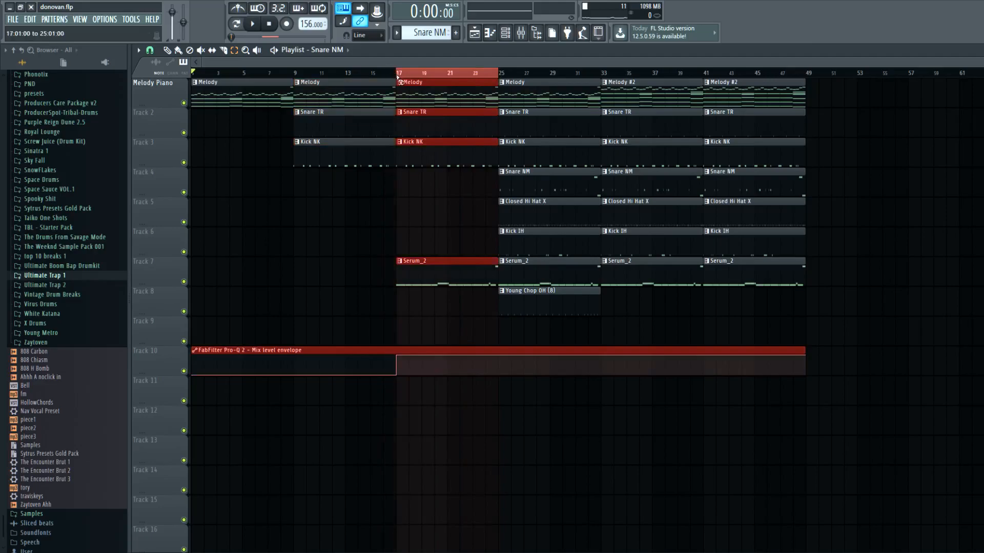
click(251, 24)
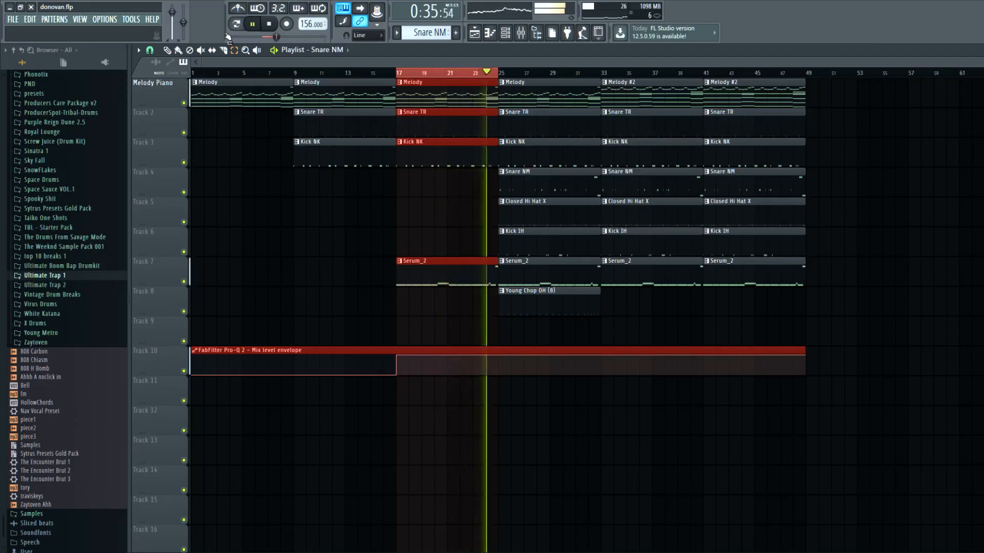
key(space)
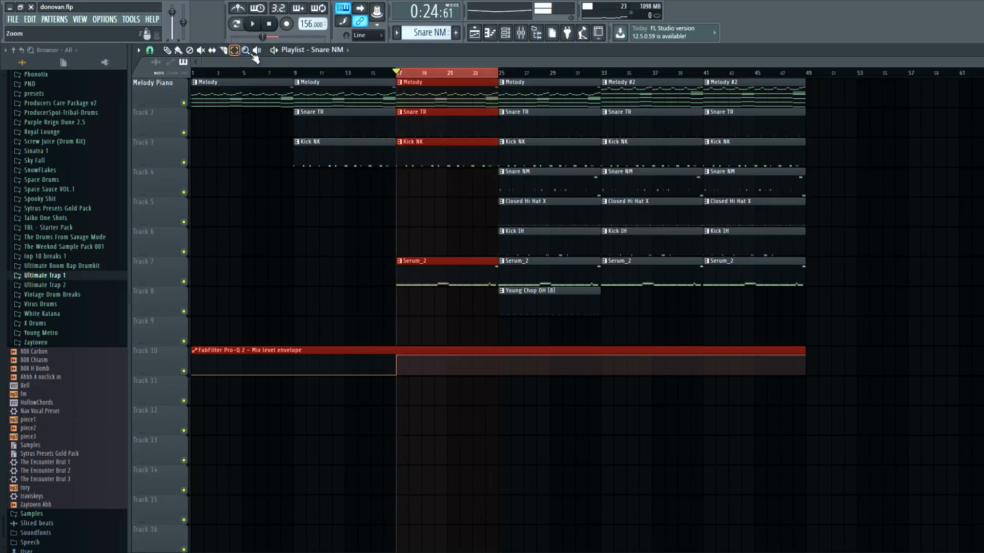
ctrl+click(416, 73)
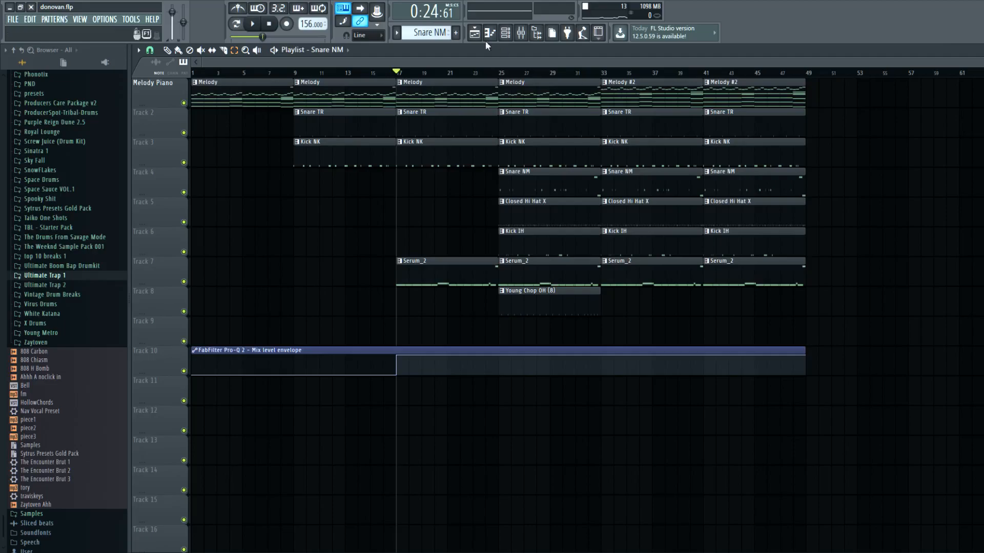
- Open the Kick IH pattern's notes in the piano roll and set playback to pattern mode
click(979, 49)
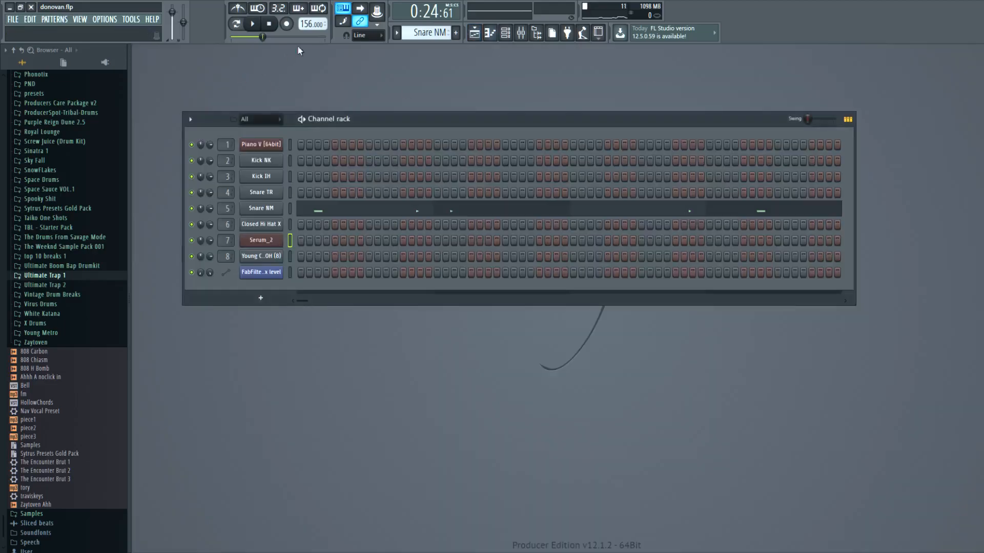
scroll(402, 32, up, 2)
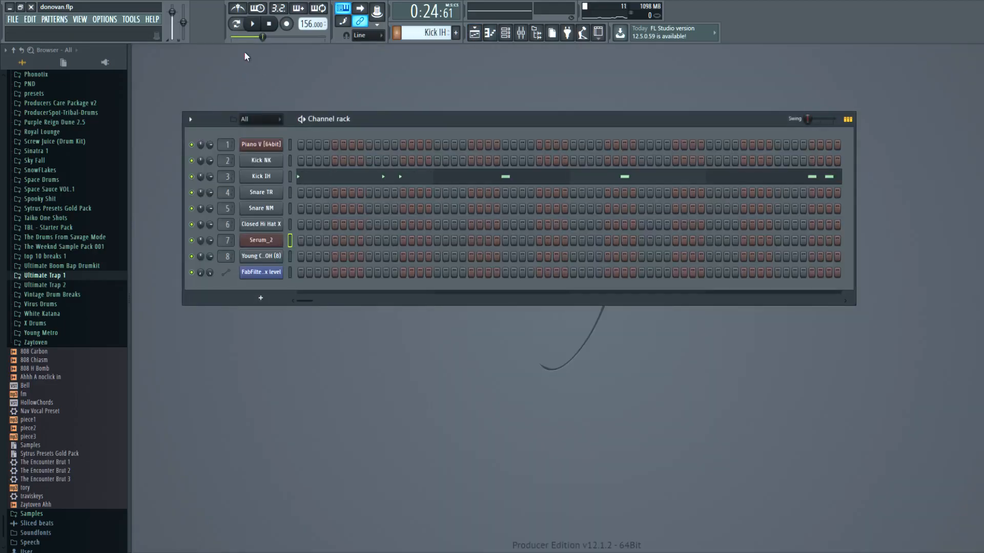
click(297, 176)
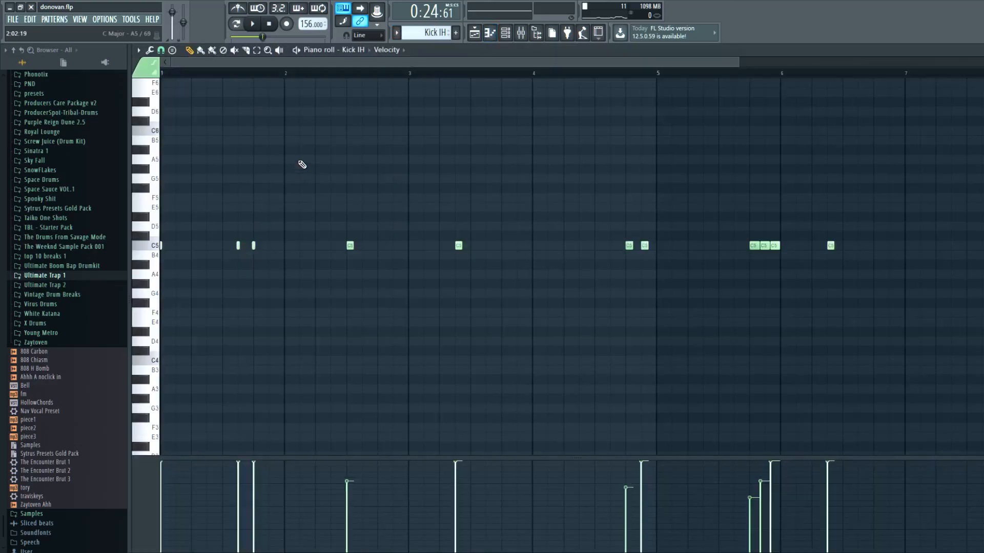
scroll(262, 128, down, 2)
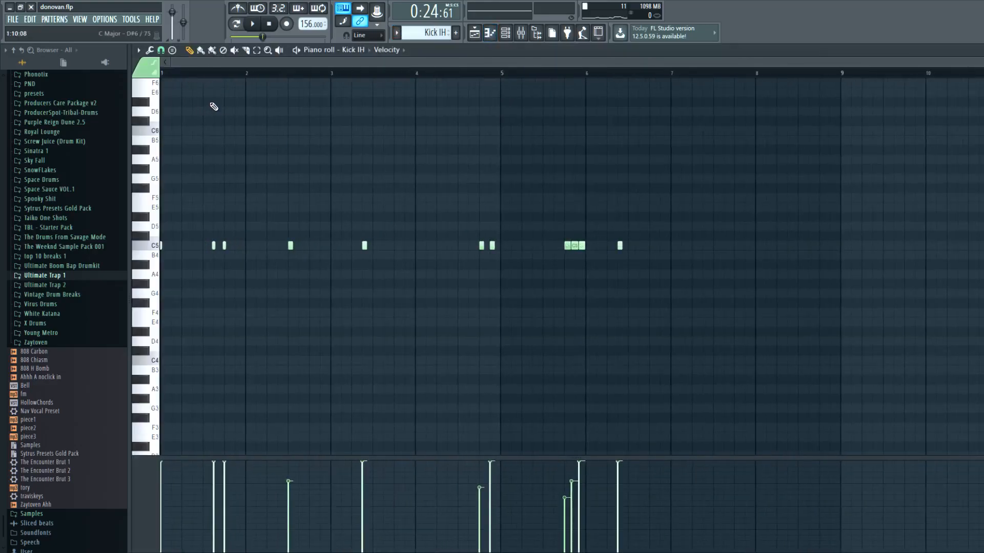
click(236, 24)
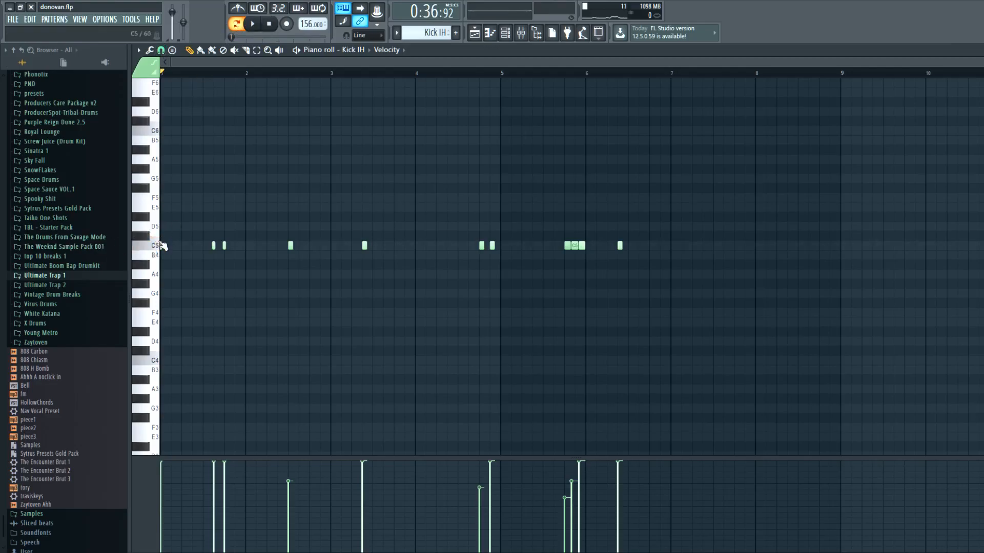
- Copy all notes of the Kick NK pattern and paste them into the Kick NK channel of the Kick IH pattern
scroll(456, 39, down, 3)
scroll(443, 29, down, 1)
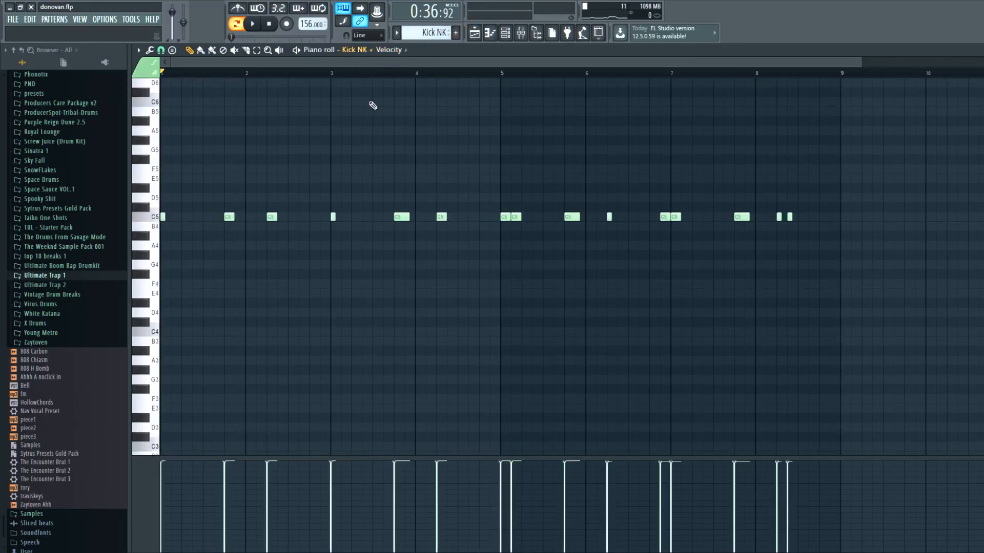
key(ctrl+a)
ctrl+click(266, 75)
scroll(411, 34, up, 1)
key(ctrl+v)
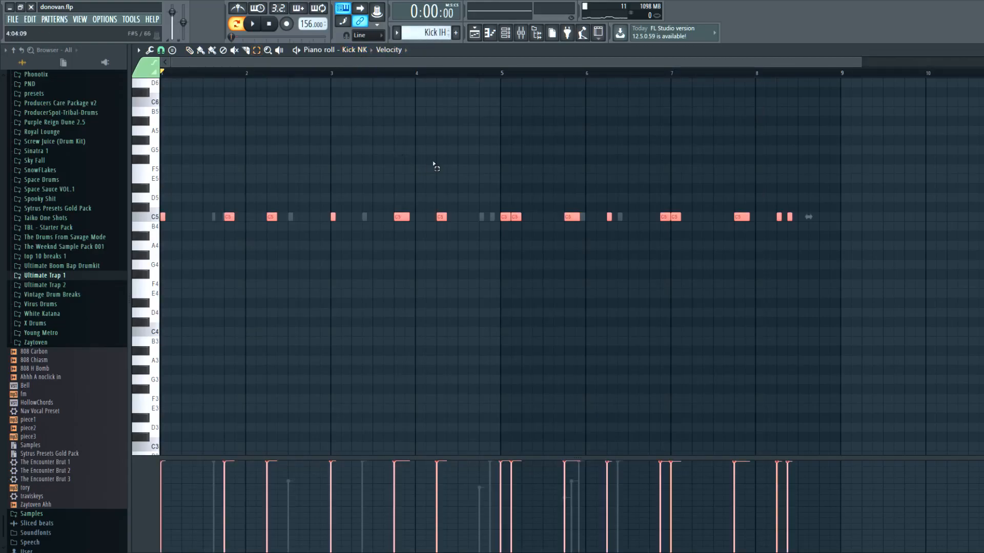
- Lower the pasted Kick NK notes to B4 to compare them with the Kick IH ghost notes, and return them to C5
key(shift+Down)
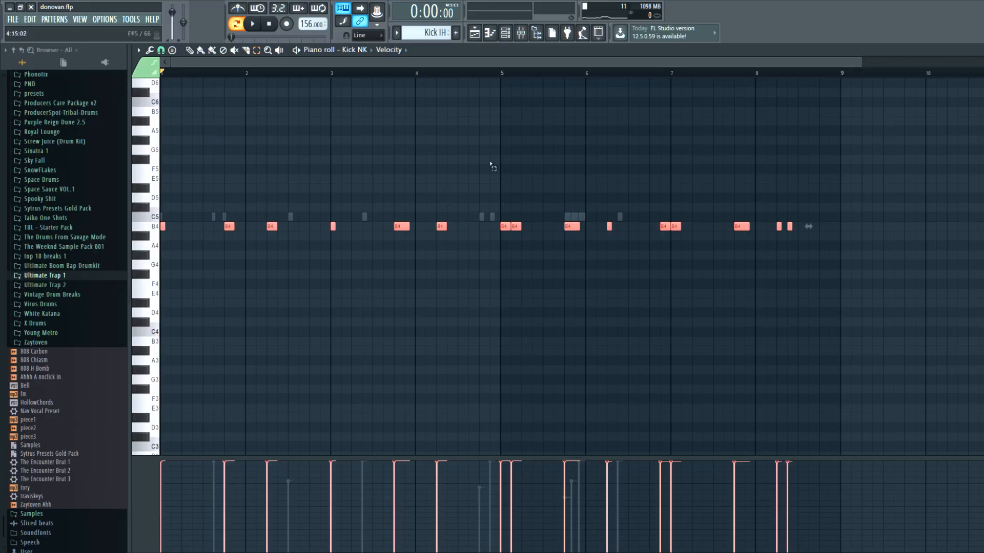
click(578, 229)
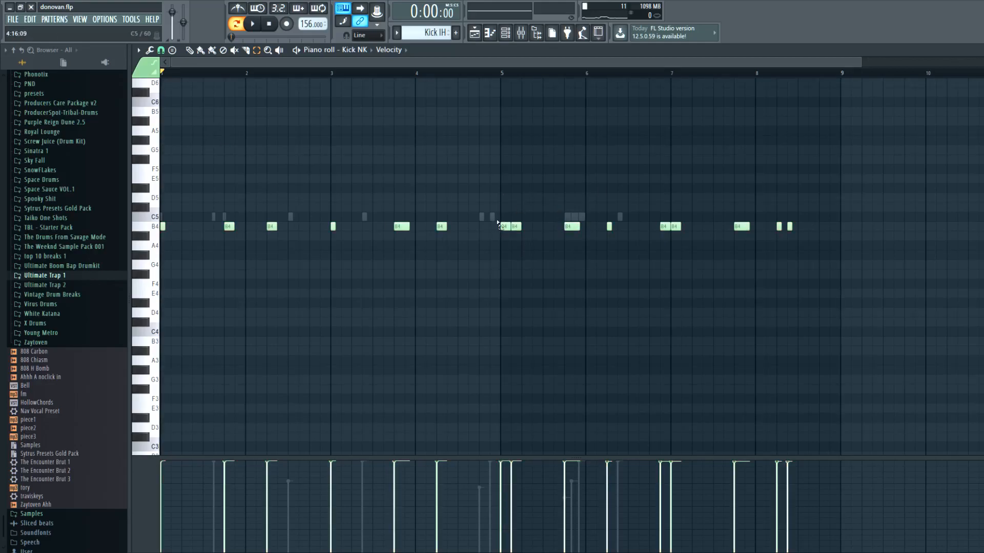
drag(894, 253, 1, 192)
key(Up)
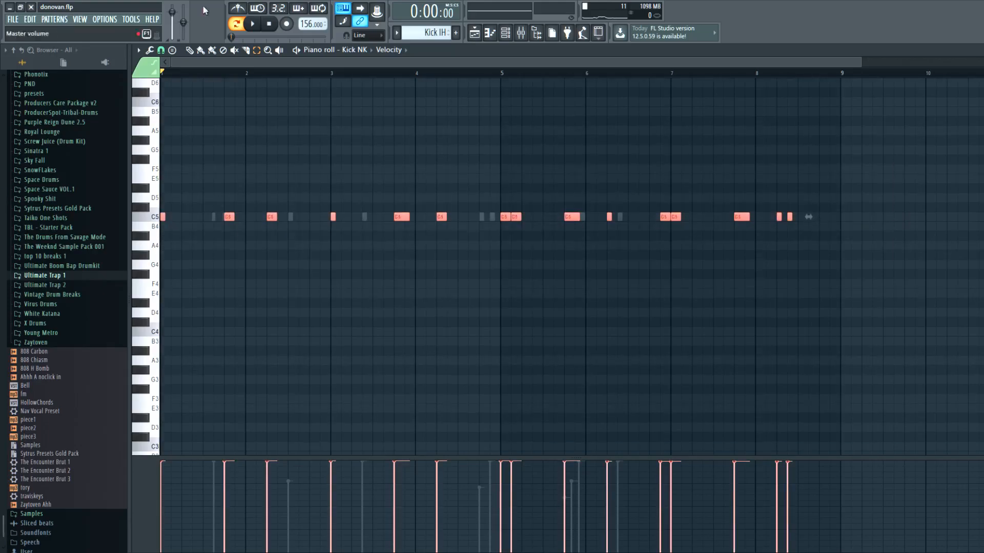
- Play the layered Kick NK and Kick IH notes, close the piano roll, and stop playback in the channel rack
key(space)
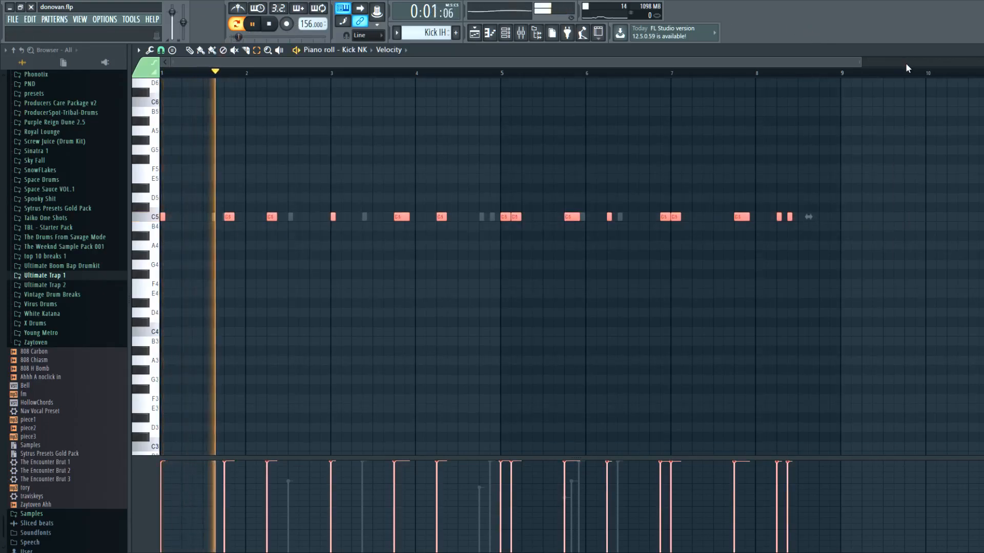
key(Escape)
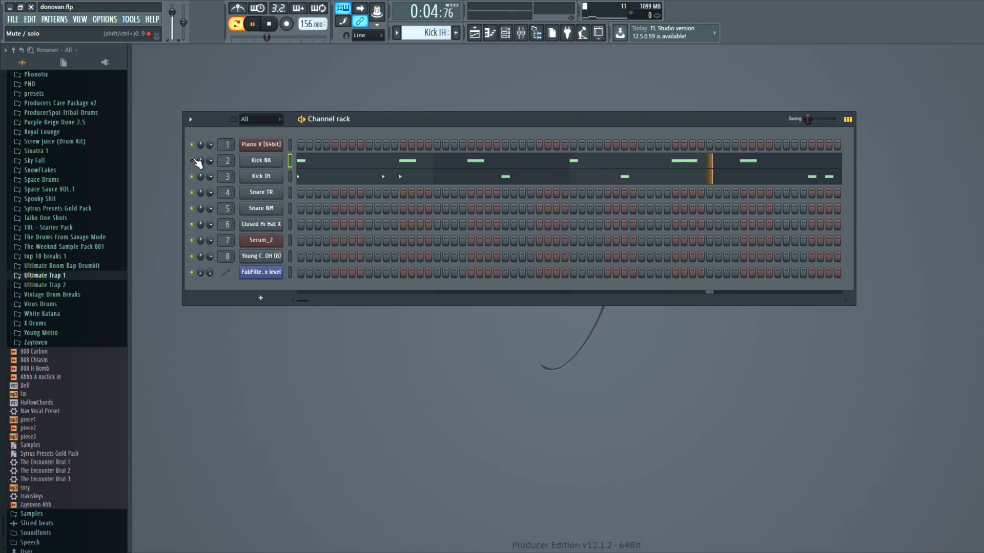
click(269, 23)
click(191, 160)
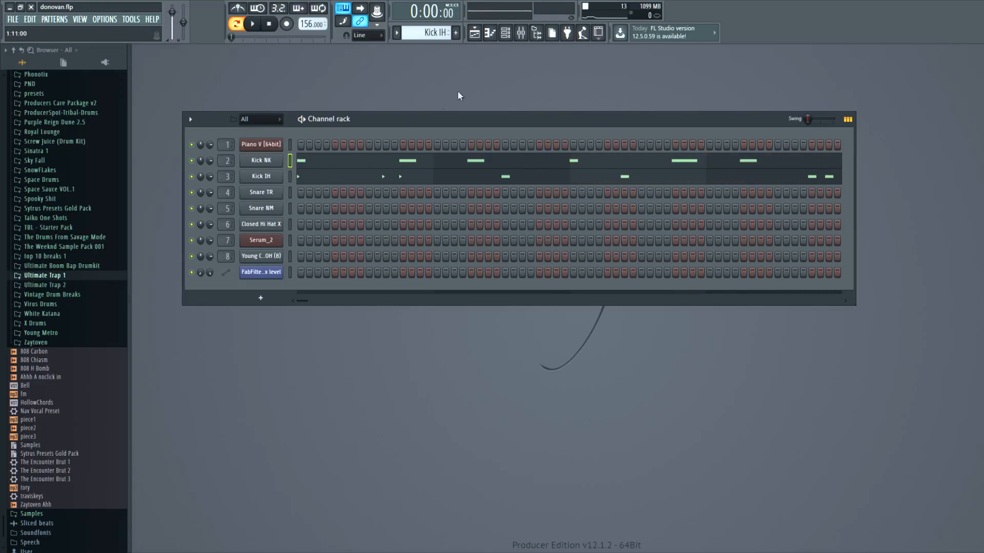
- Open the Kick NK channel's piano roll and switch to the Snare NM pattern
click(303, 162)
click(257, 51)
click(269, 76)
scroll(433, 36, down, 2)
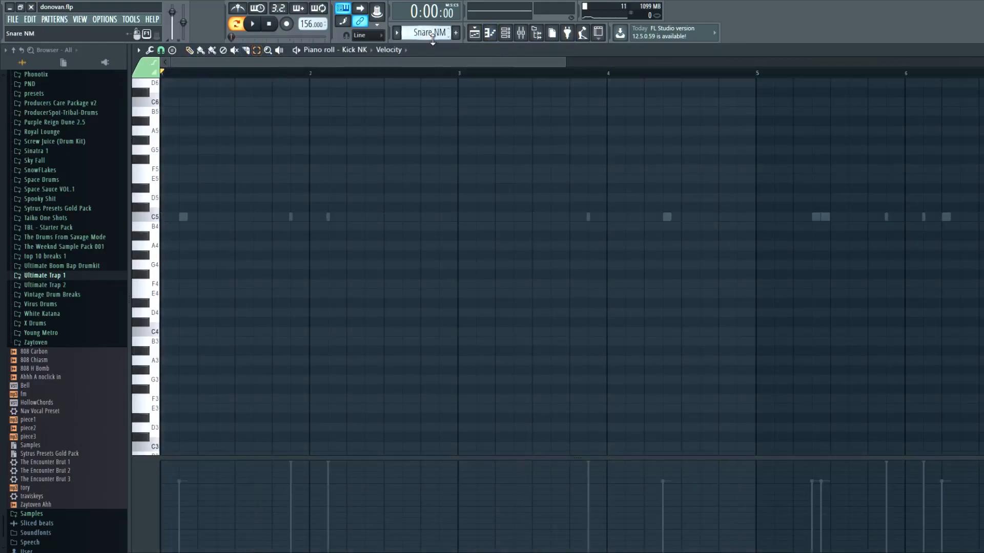
- Select the Snare NM channel and open its notes in the piano roll
click(976, 50)
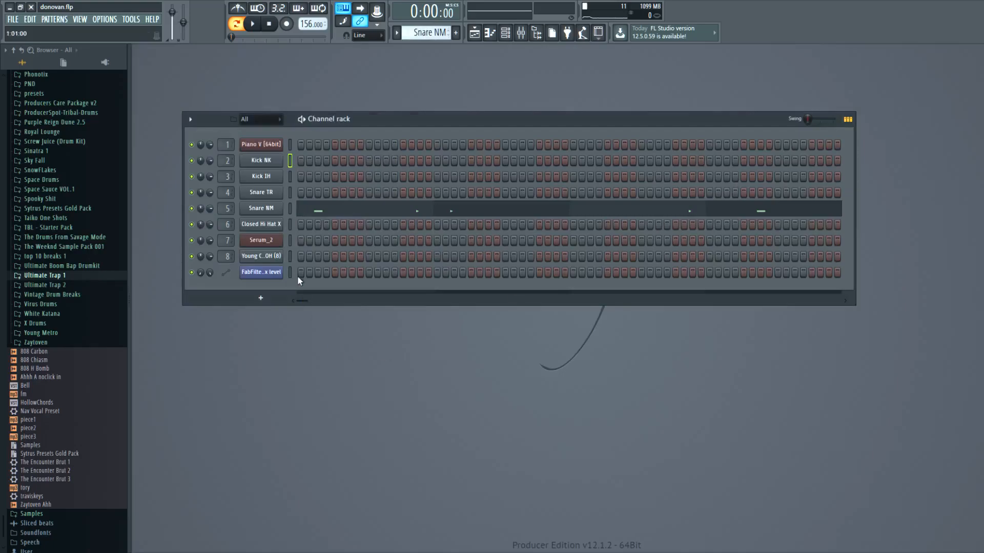
click(290, 210)
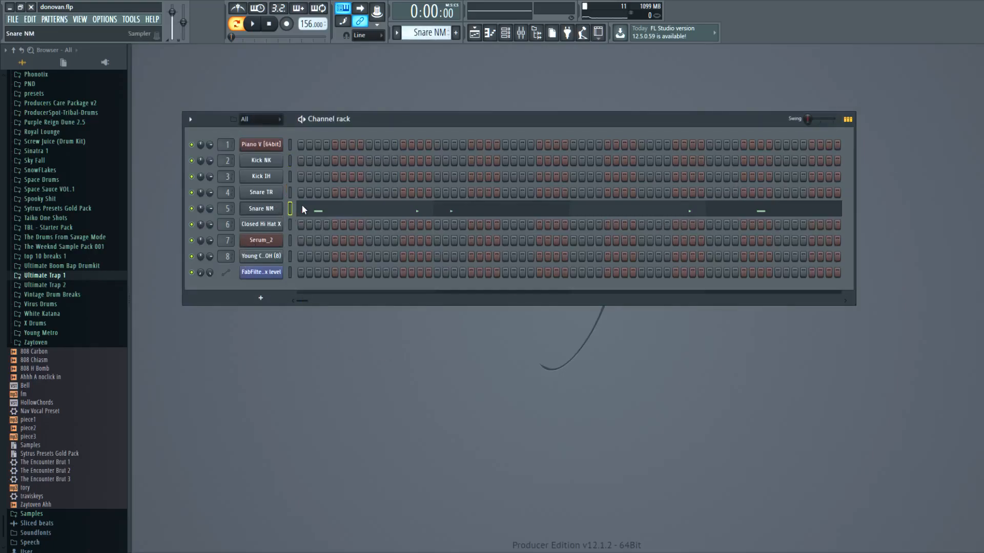
click(304, 209)
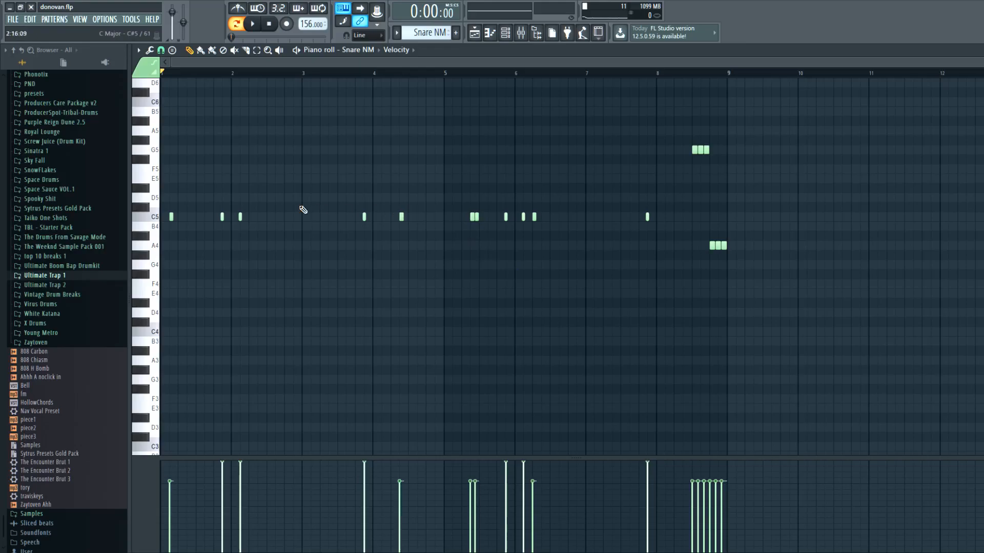
click(391, 227)
mouse_move(381, 228)
mouse_down()
mouse_move(408, 228)
mouse_move(394, 227)
mouse_up()
right_click(395, 226)
- Play the Snare NM pattern, stop playback, and close its piano roll
click(251, 24)
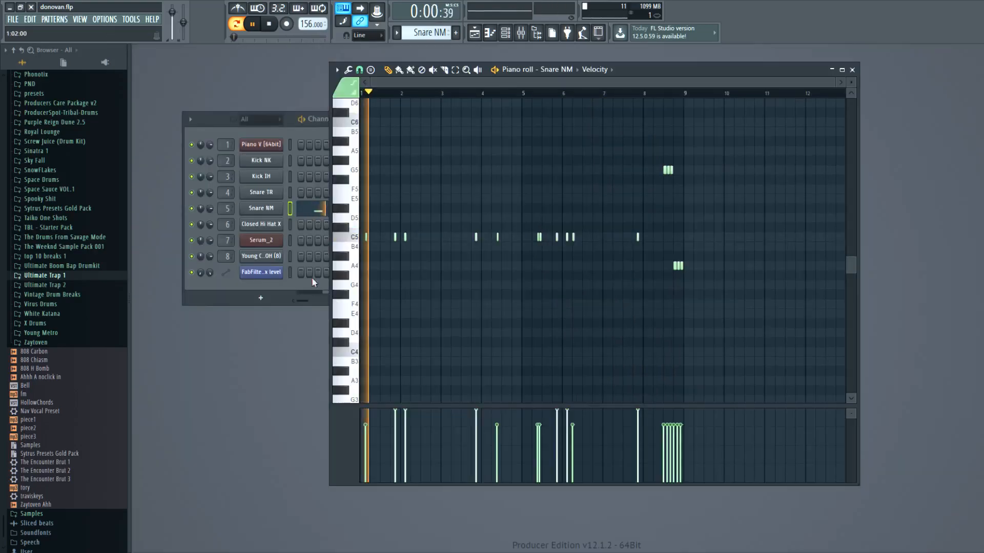
click(269, 24)
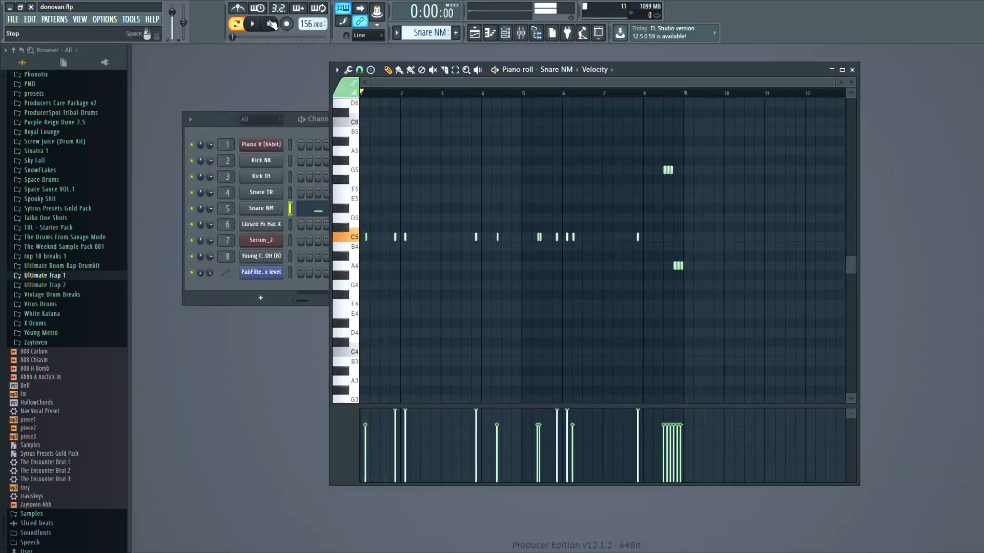
click(852, 69)
- Switch to the Closed Hi Hat X pattern, examine its full note sequence in the maximized piano roll, and return to the channel rack
scroll(419, 28, down, 1)
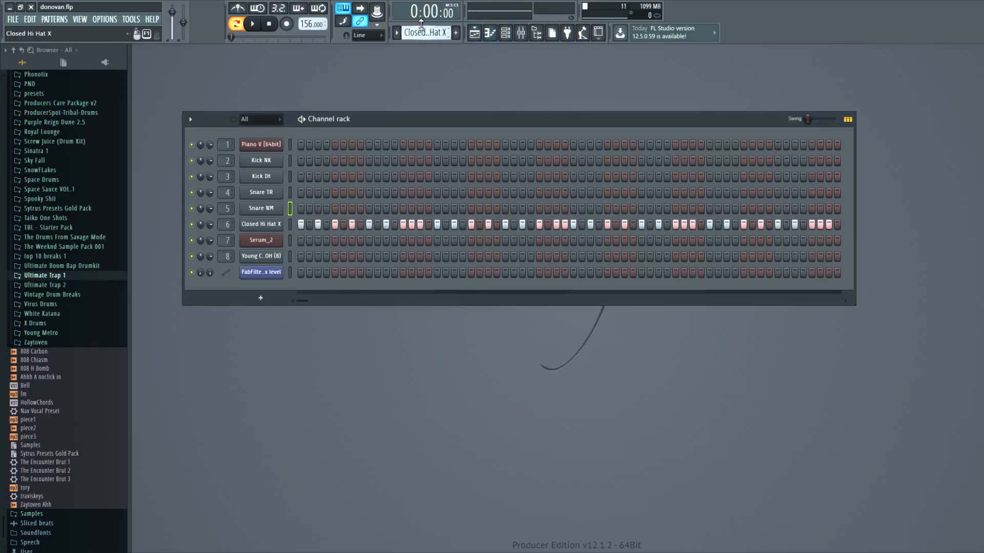
click(274, 226)
key(F7)
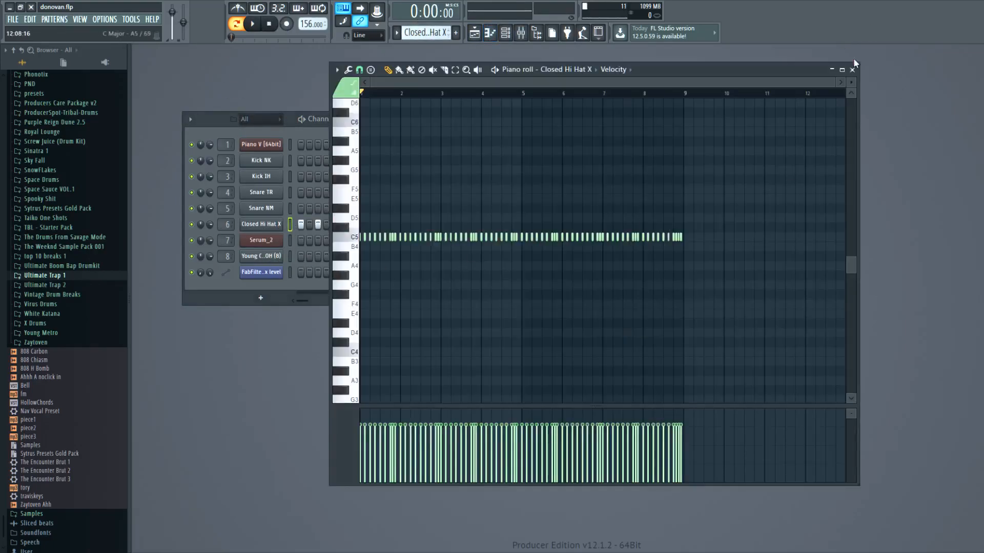
click(842, 69)
scroll(694, 378, up, 3)
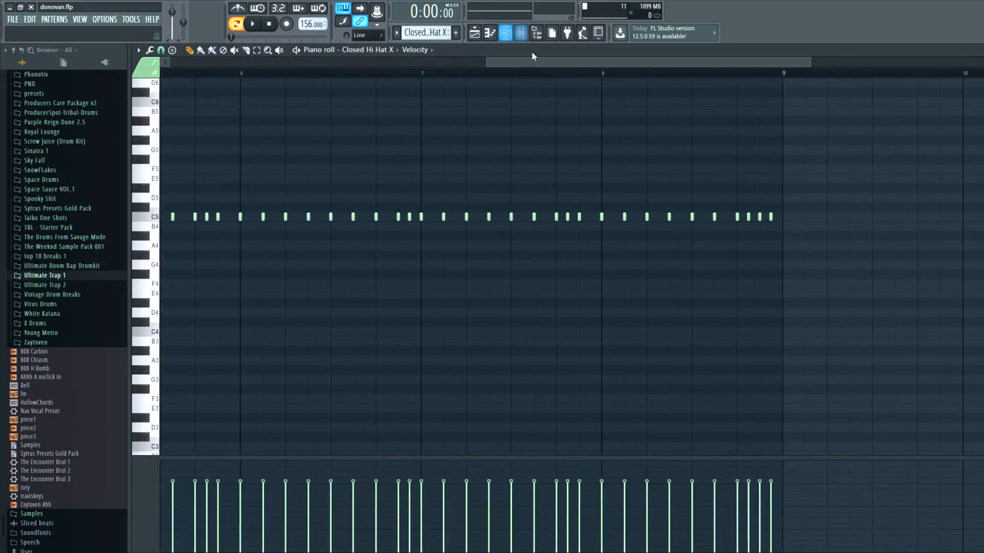
drag(512, 64, 196, 63)
scroll(621, 342, down, 4)
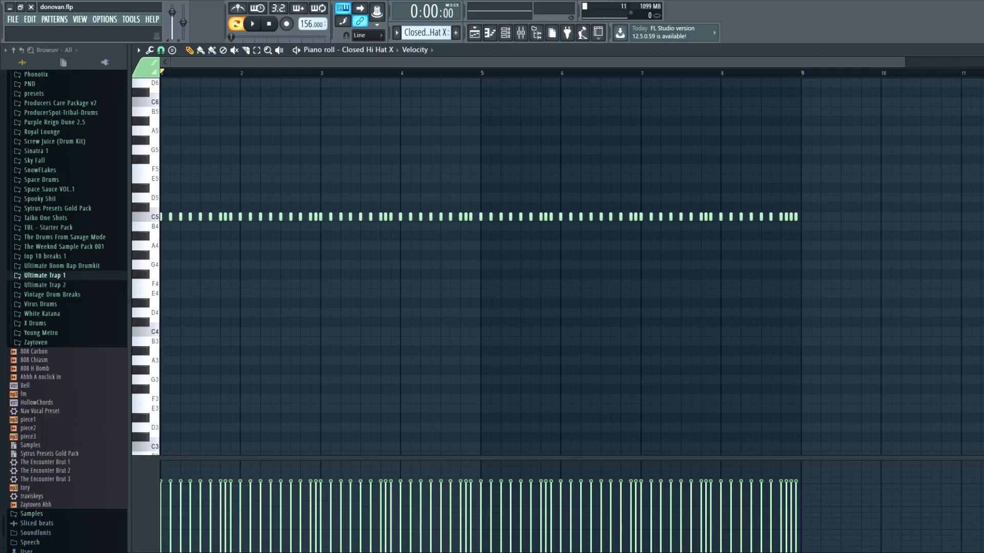
key(F7)
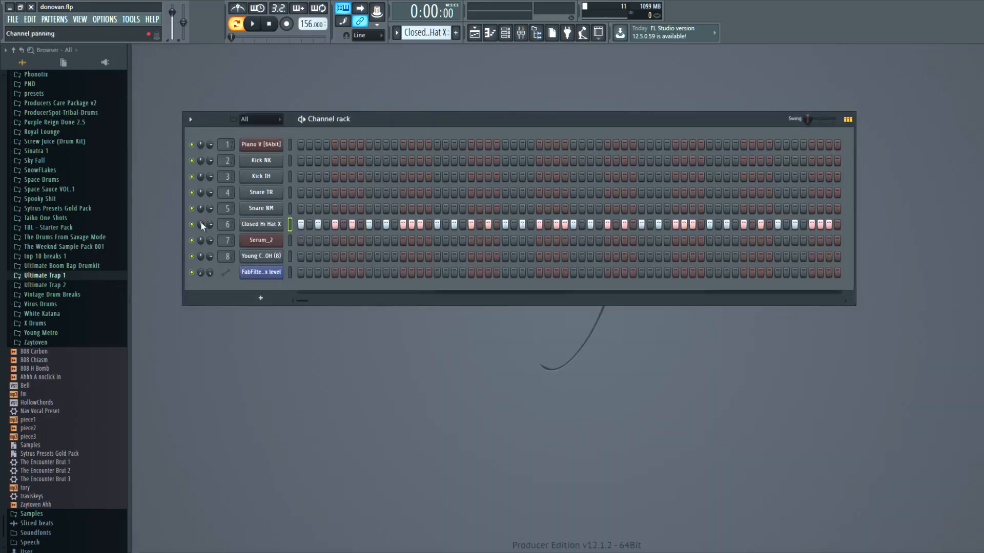
- View the sample settings of the Kick NK and Closed Hi Hat X channels, closing each window when done
click(269, 160)
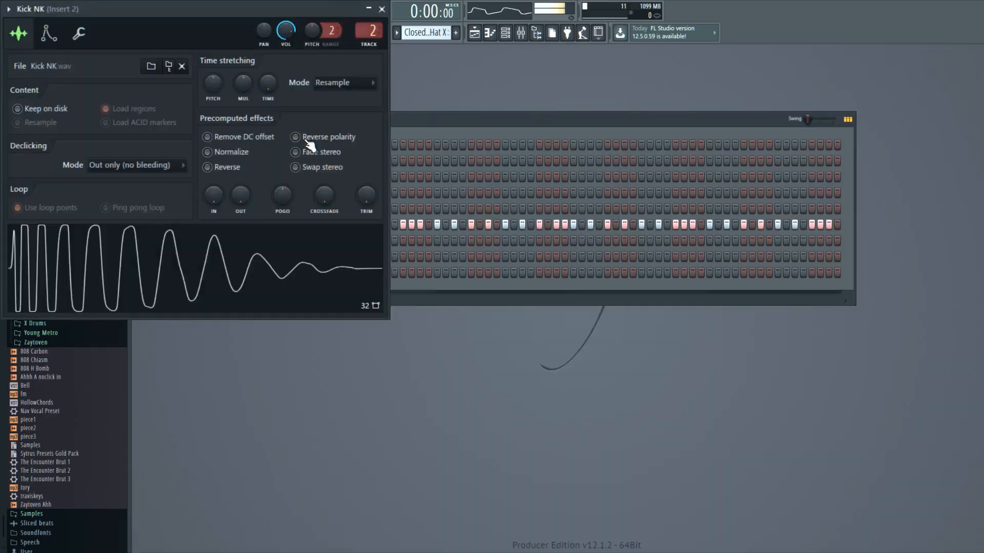
click(382, 10)
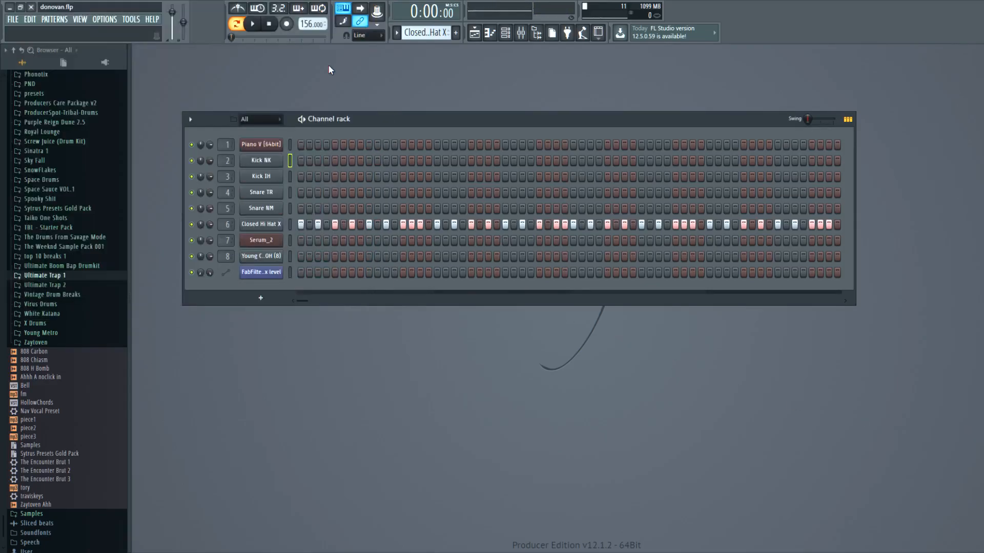
click(261, 224)
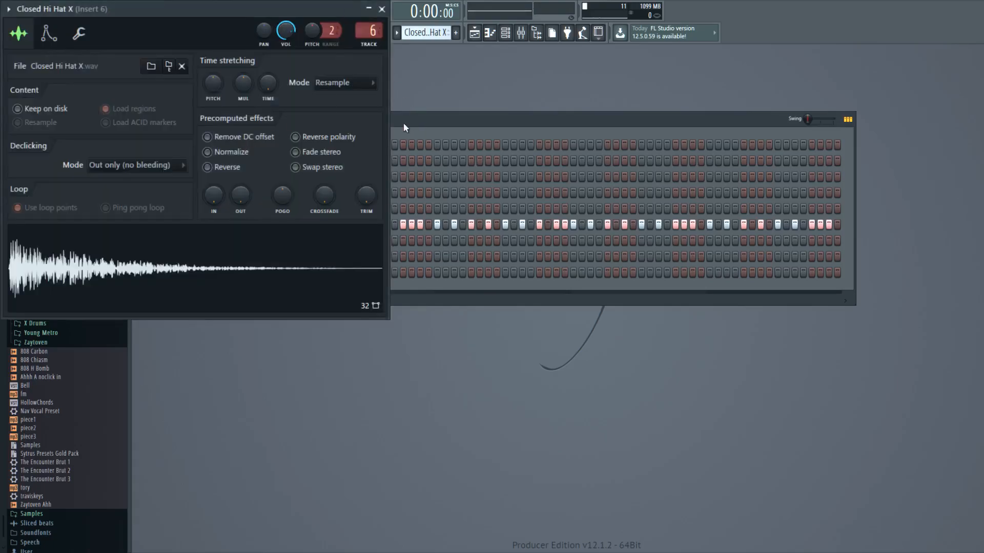
click(382, 10)
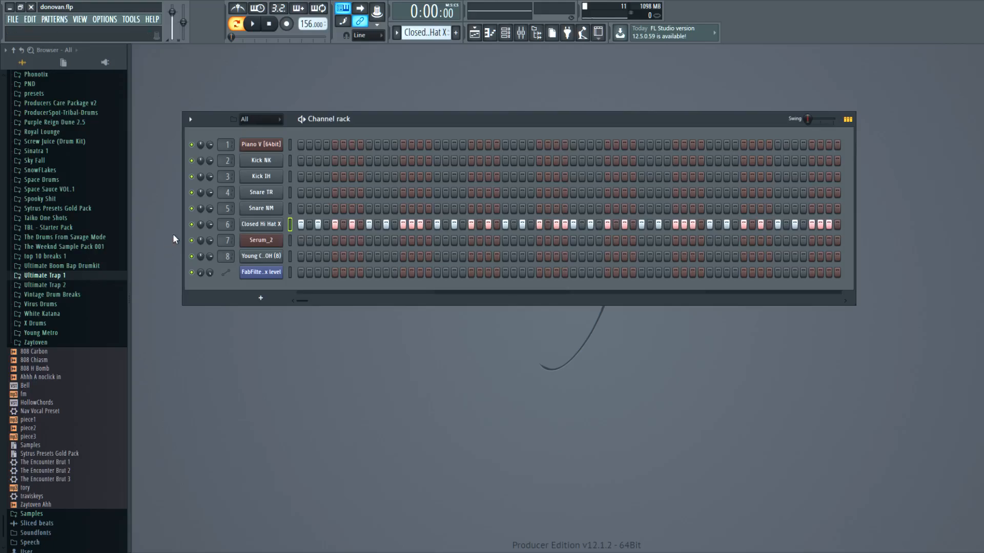
click(261, 224)
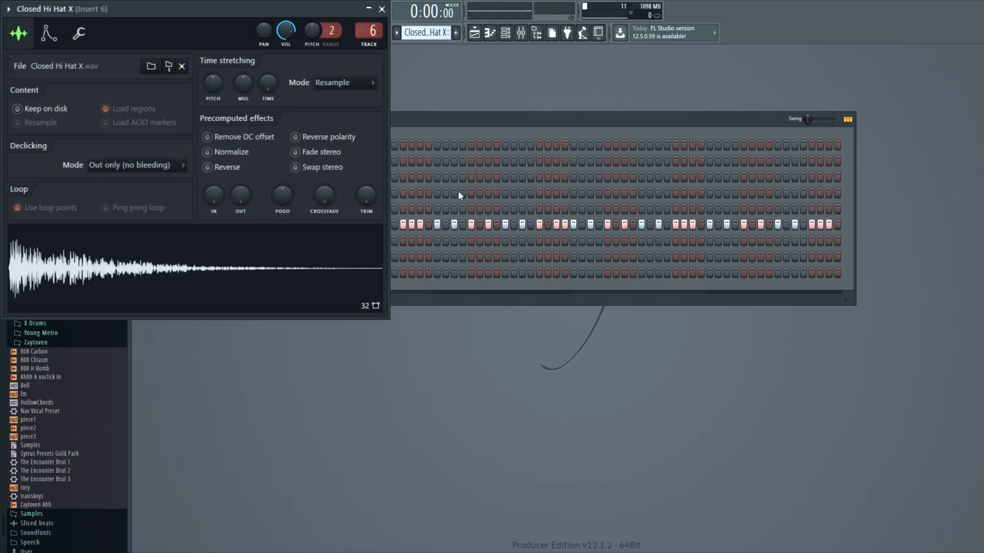
click(382, 9)
- Switch to the Young Chop OH (8) pattern, examine its notes in the piano roll, and close the piano roll
scroll(430, 34, down, 1)
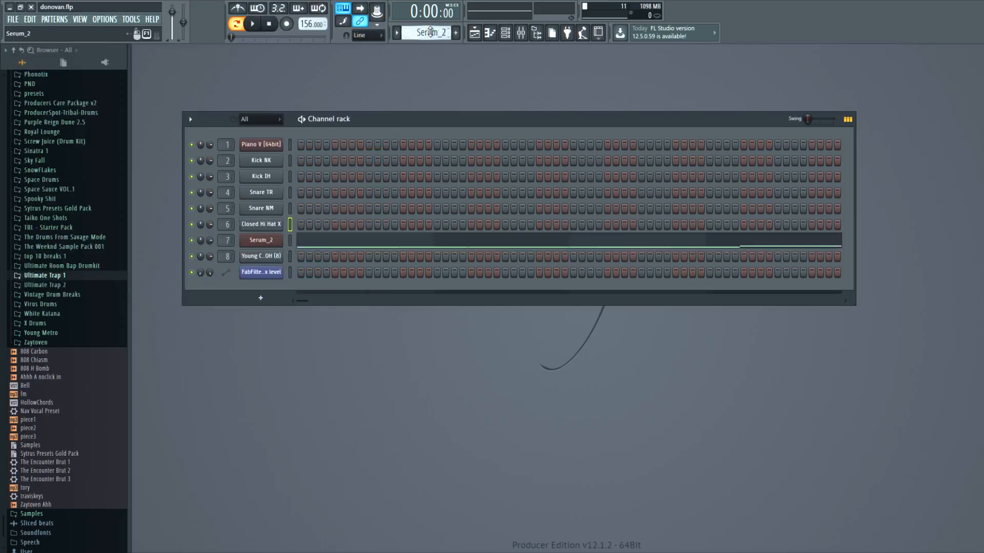
scroll(423, 41, down, 1)
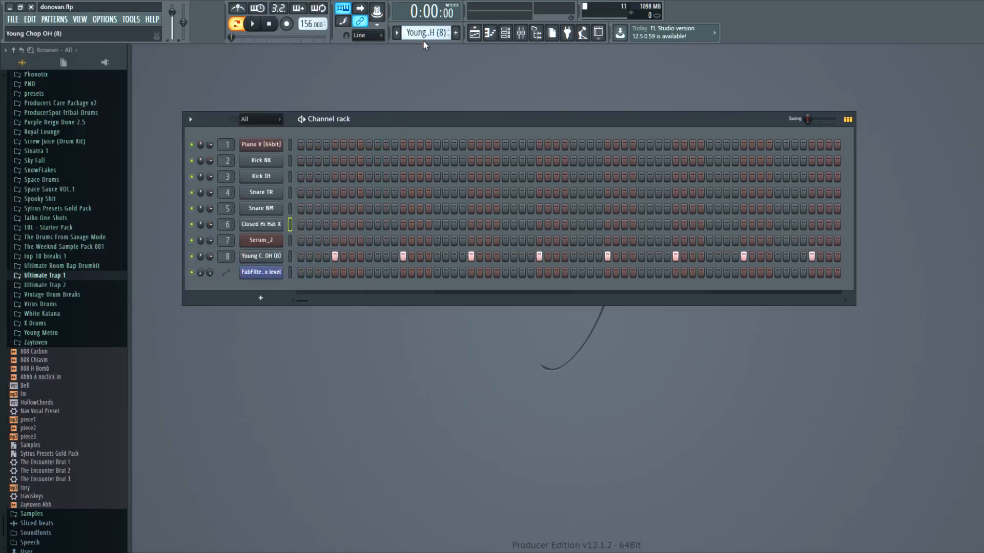
right_click(272, 257)
click(307, 255)
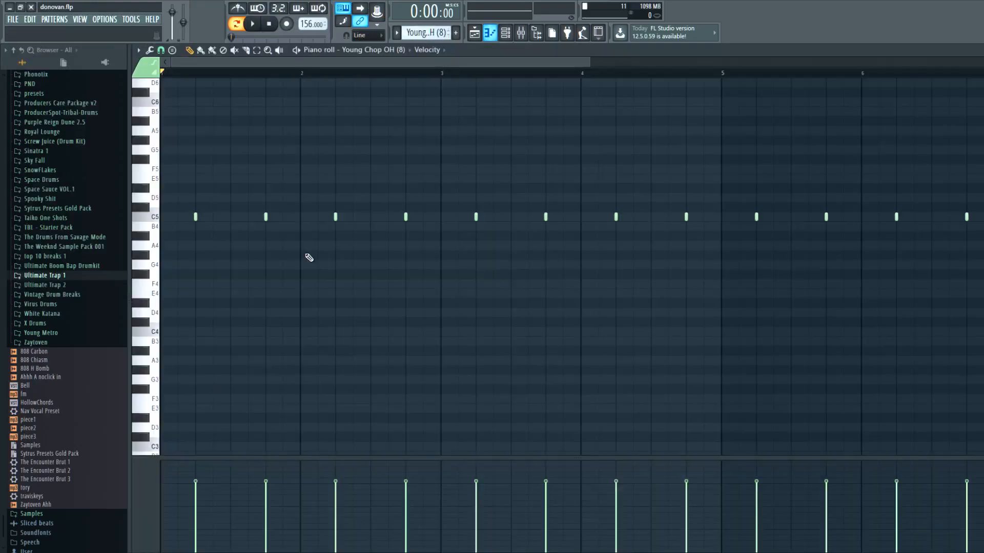
click(178, 218)
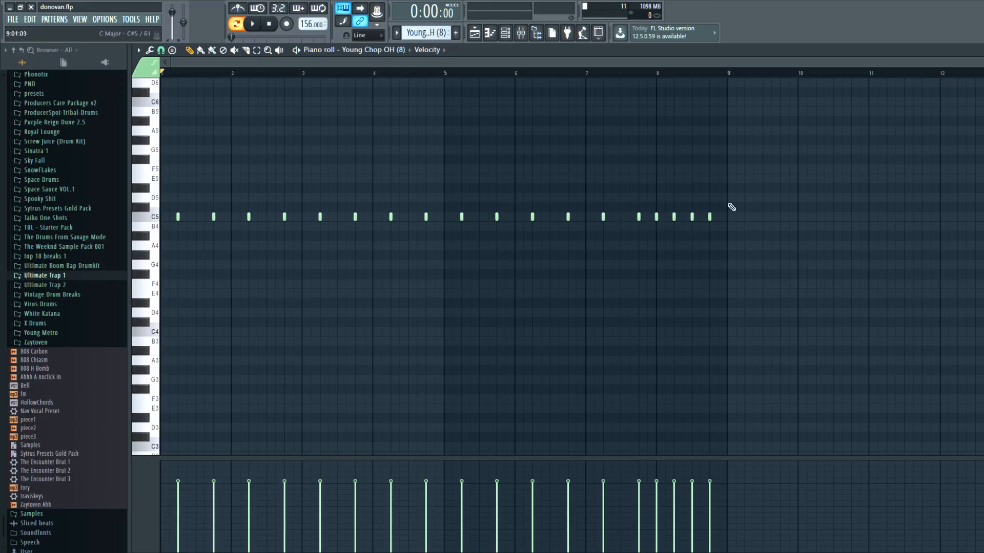
click(977, 50)
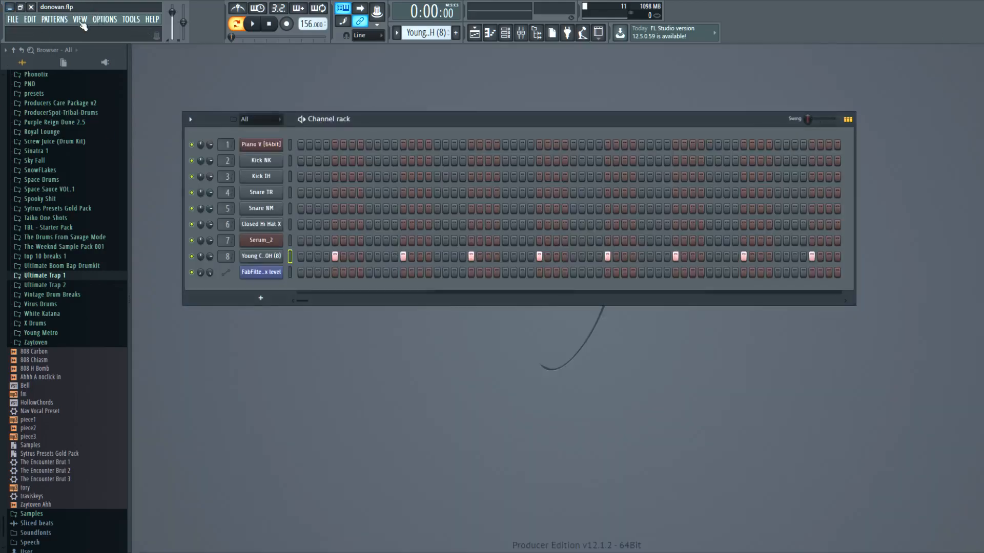
- Show the playlist arrangement and play the song from bar 25
key(F5)
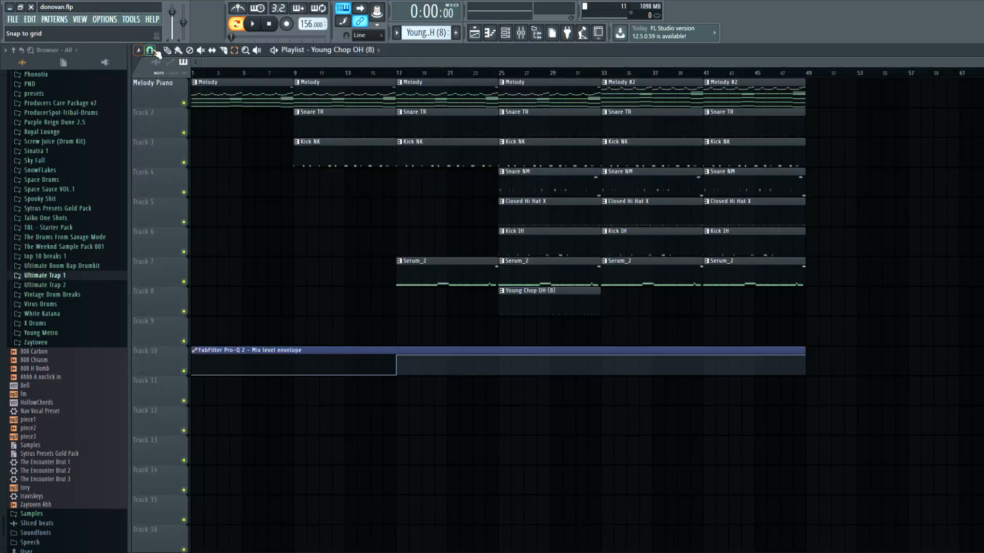
click(500, 74)
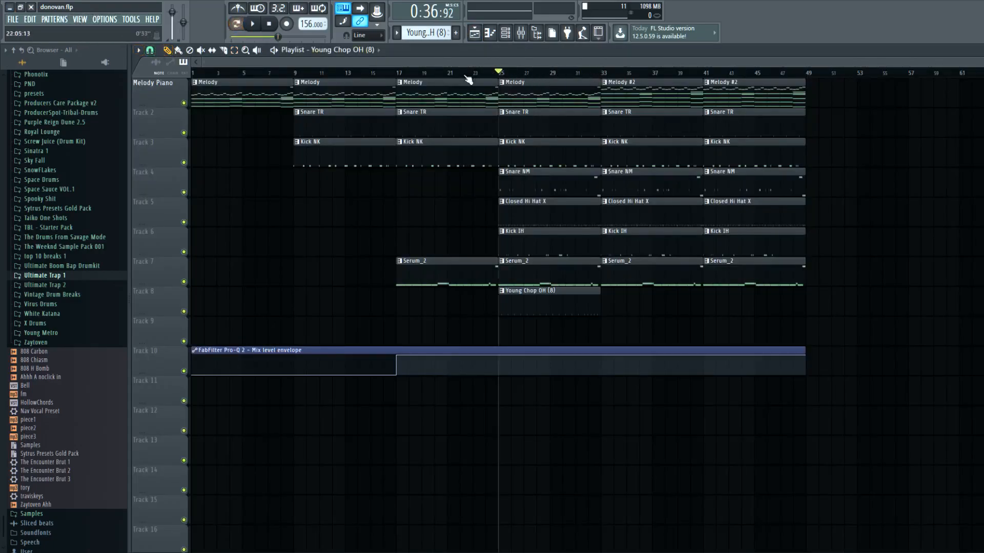
click(253, 24)
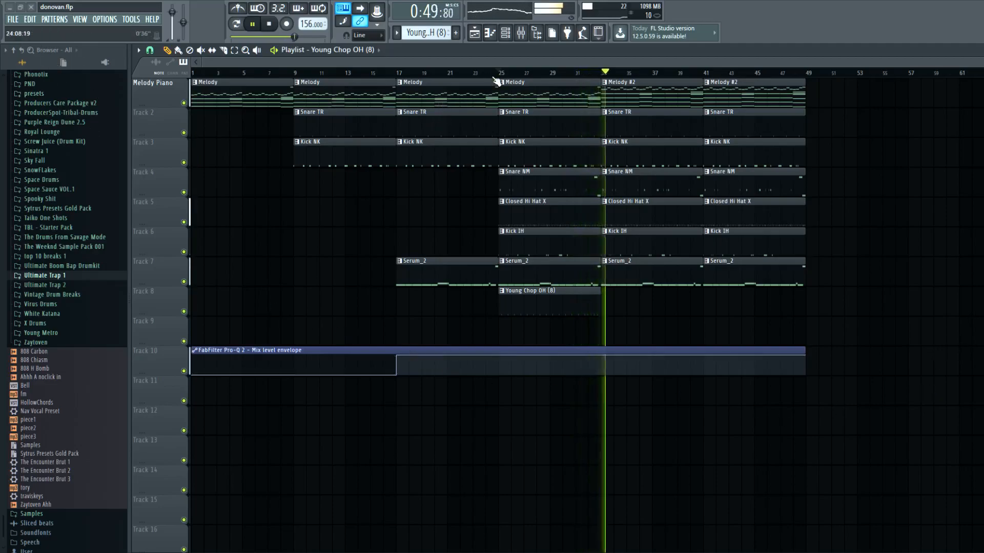
- Try repeating the Young Chop OH (8) clip on Track 8 at bars 33 and 41, and remove the copies
drag(562, 306, 759, 301)
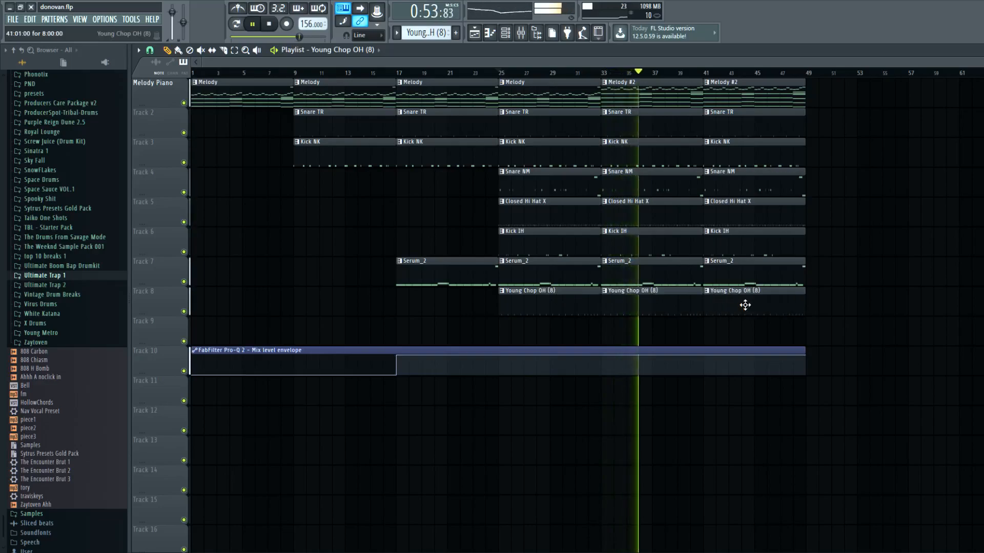
right_click(795, 303)
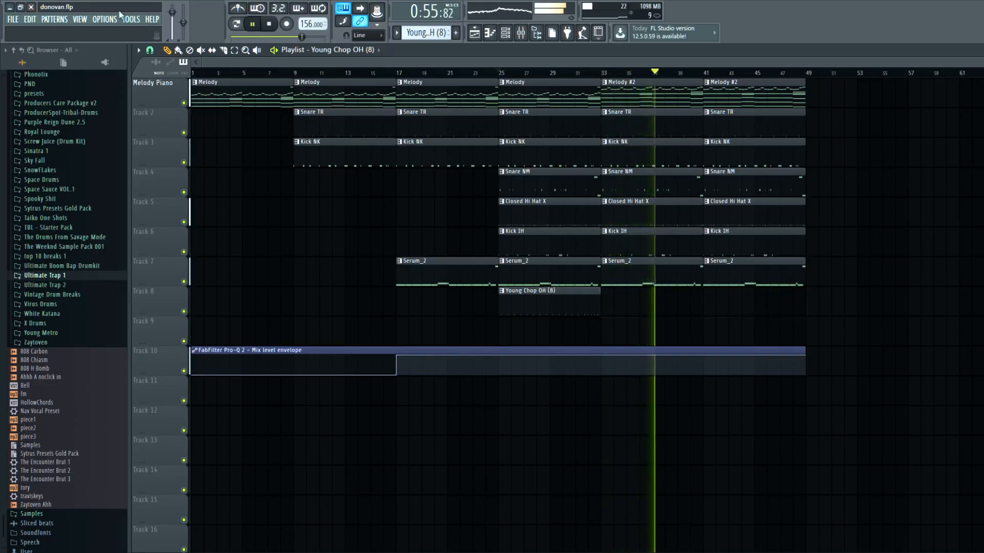
- Duplicate the block of clips starting at bar 25, from the Melody track through Track 8, to bars 49, 57, 65 and 73
click(235, 51)
drag(579, 281, 513, 93)
mouse_move(587, 305)
mouse_down()
mouse_move(498, 79)
mouse_move(883, 93)
mouse_move(839, 93)
mouse_up()
click(167, 50)
scroll(832, 390, down, 1)
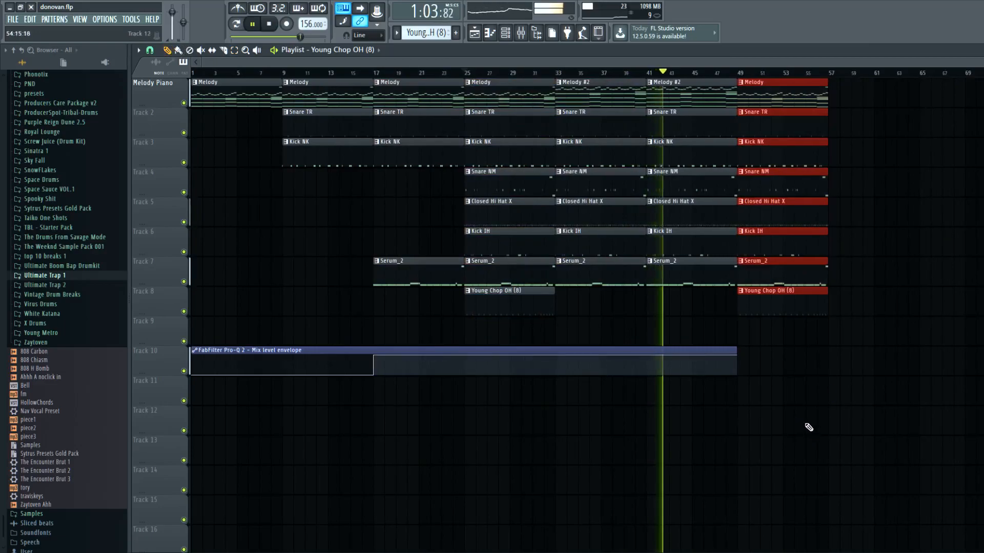
key(ctrl+b)
scroll(779, 367, down, 1)
scroll(779, 367, down, 1)
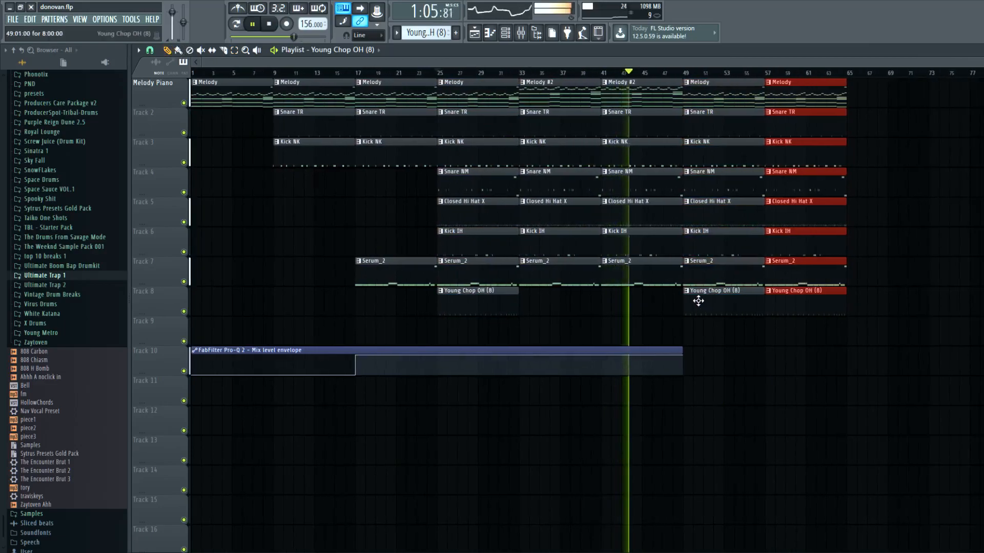
key(ctrl+b)
key(ctrl+b)
scroll(784, 363, down, 1)
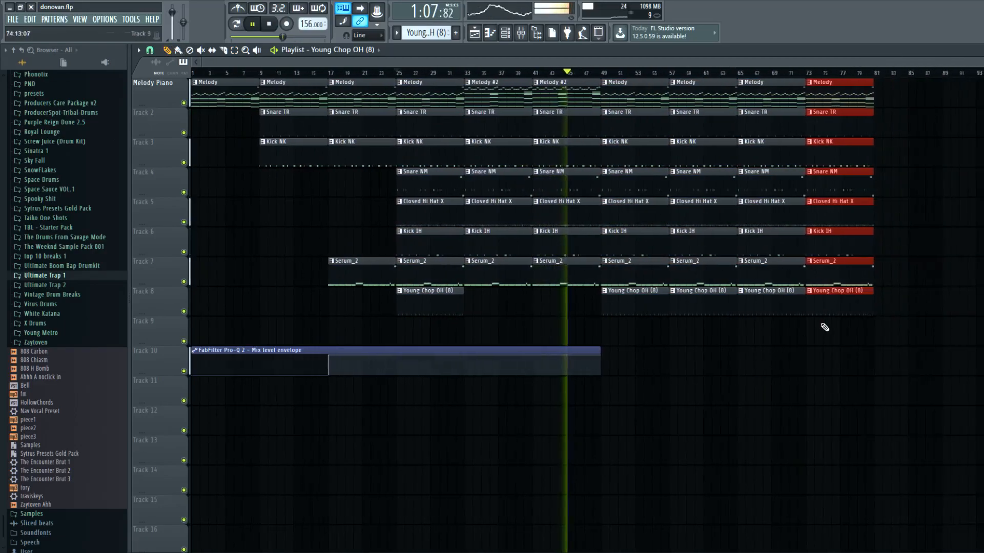
- Delete the Young Chop OH (8) clips from bar 49 onward, place copies at bars 33 and 41 on Track 8, and stop playback
right_click(634, 304)
right_click(708, 313)
right_click(772, 309)
right_click(835, 306)
mouse_move(433, 303)
mouse_down()
mouse_move(521, 299)
mouse_move(506, 300)
mouse_move(572, 314)
mouse_up()
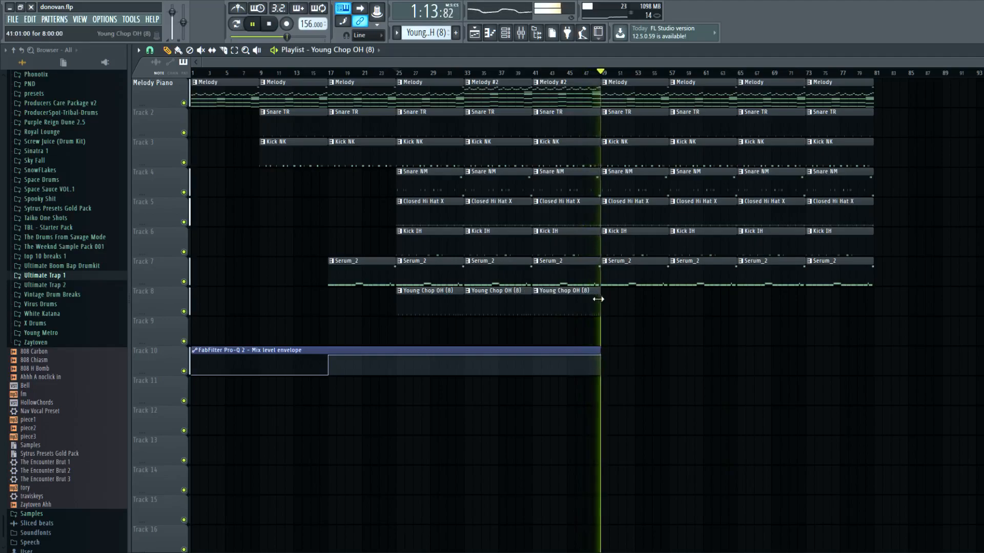
click(268, 24)
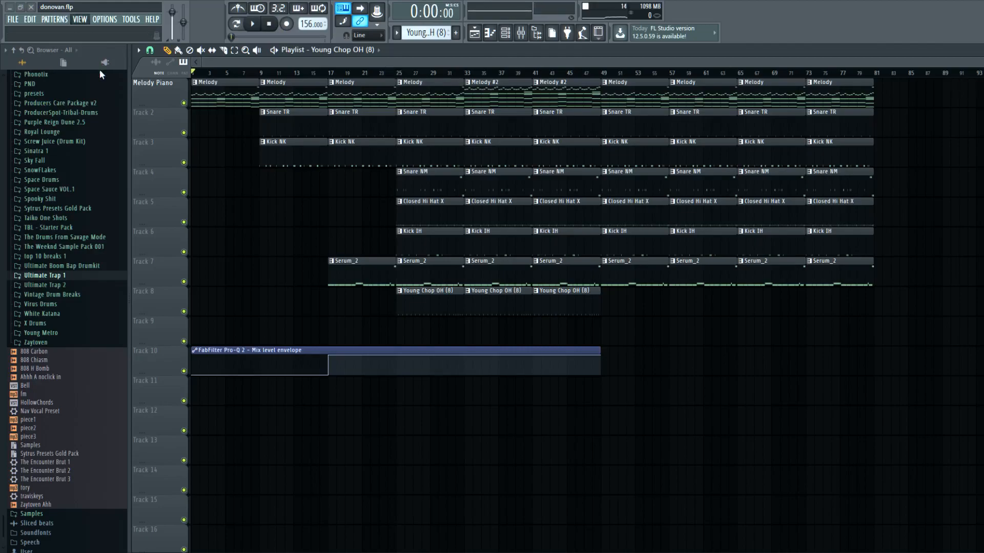
- View the FabFilter Pro-Q 2 low-cut curve on mixer Insert 1, and close the plugin, mixer and playlist
key(F9)
click(222, 103)
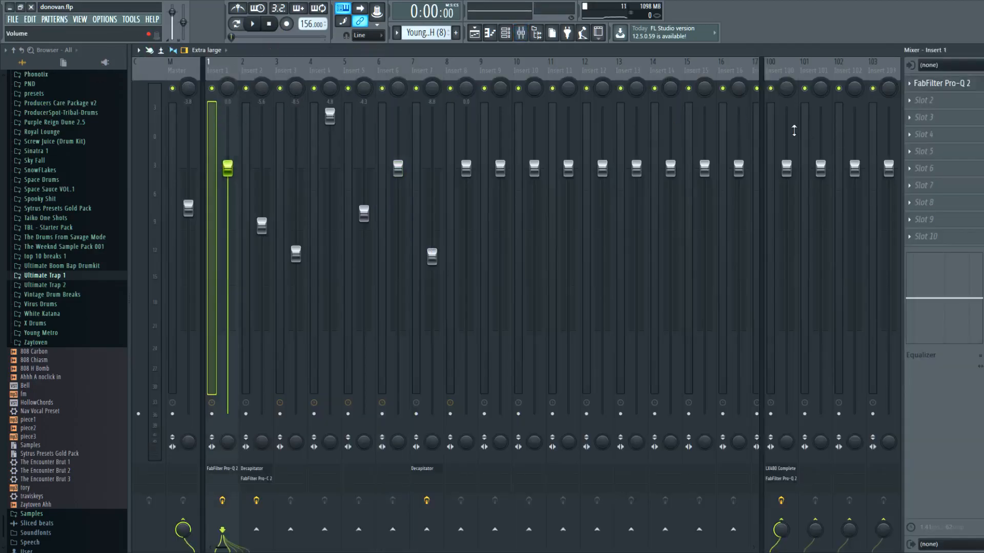
click(948, 86)
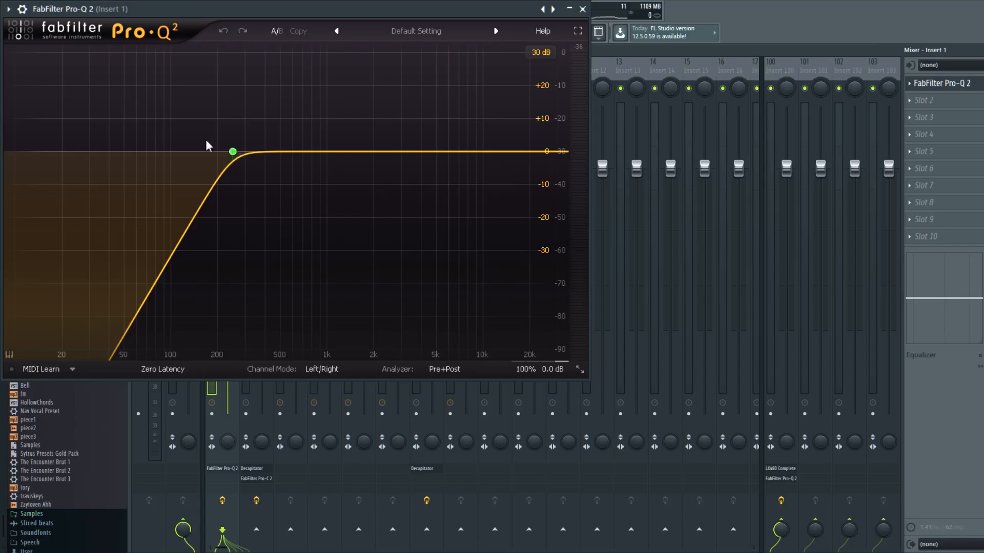
click(582, 9)
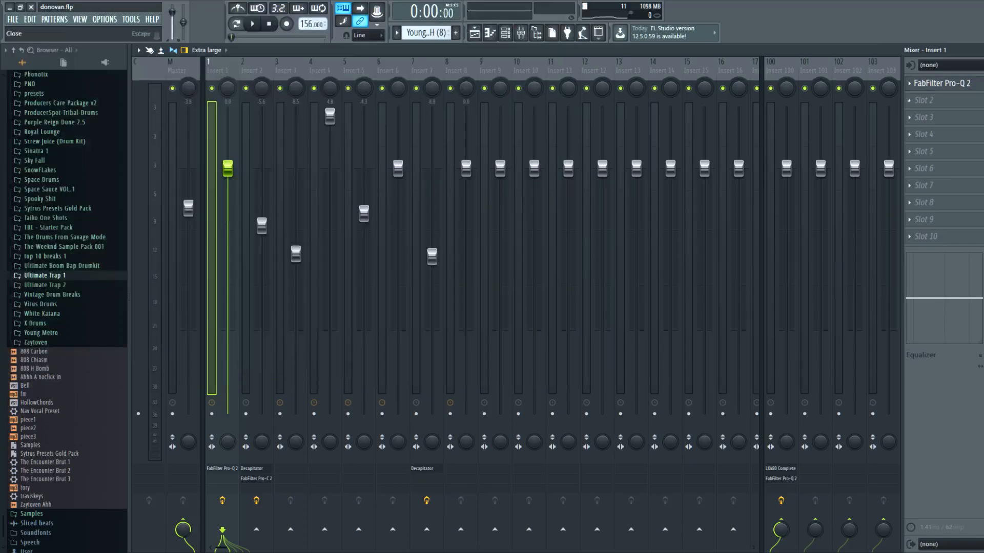
click(977, 49)
click(977, 50)
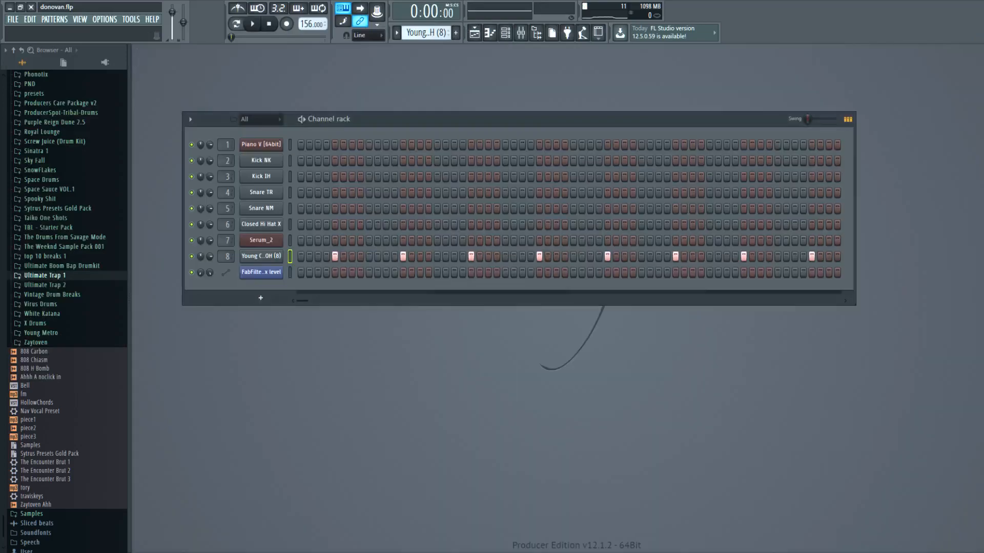
- Switch to the Melody pattern, open the Piano V piano roll, audition the A#2 and A#3 keys, and examine the chord and melody notes
scroll(423, 34, up, 7)
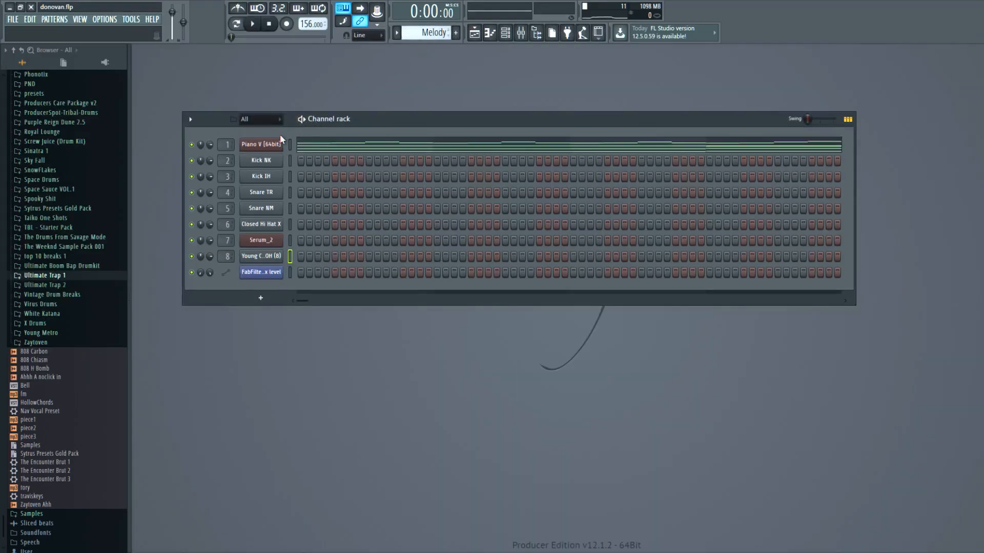
click(313, 144)
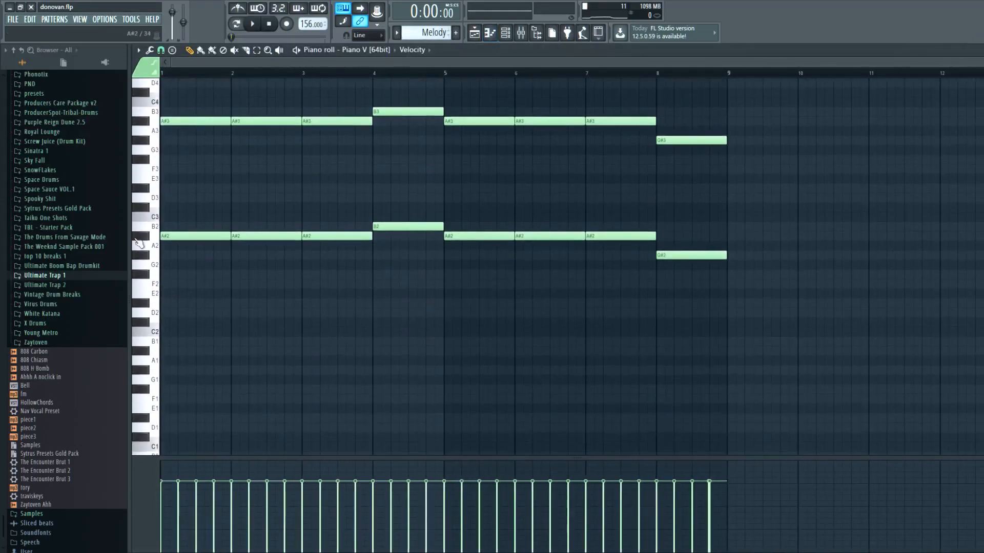
click(146, 237)
click(147, 123)
scroll(146, 246, up, 3)
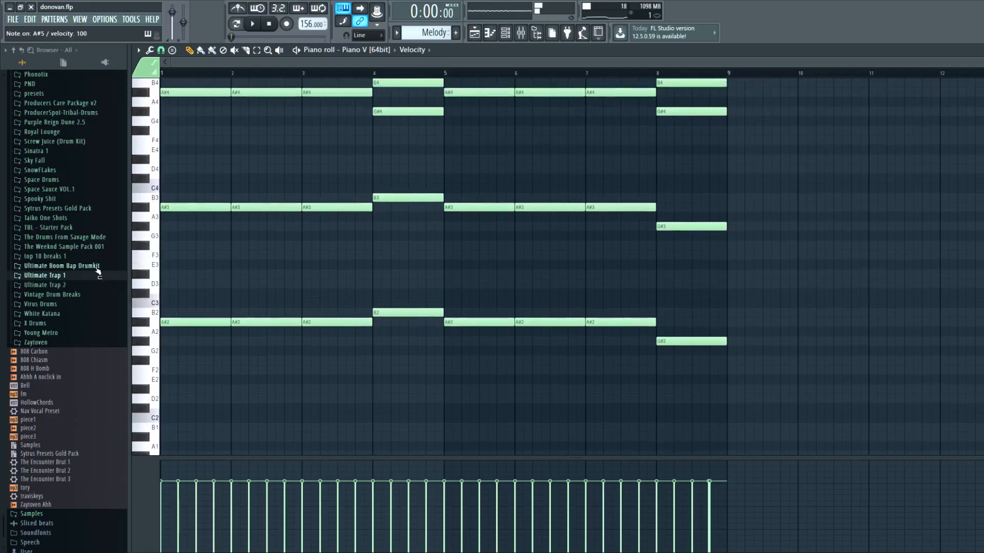
scroll(98, 270, up, 2)
scroll(317, 334, up, 7)
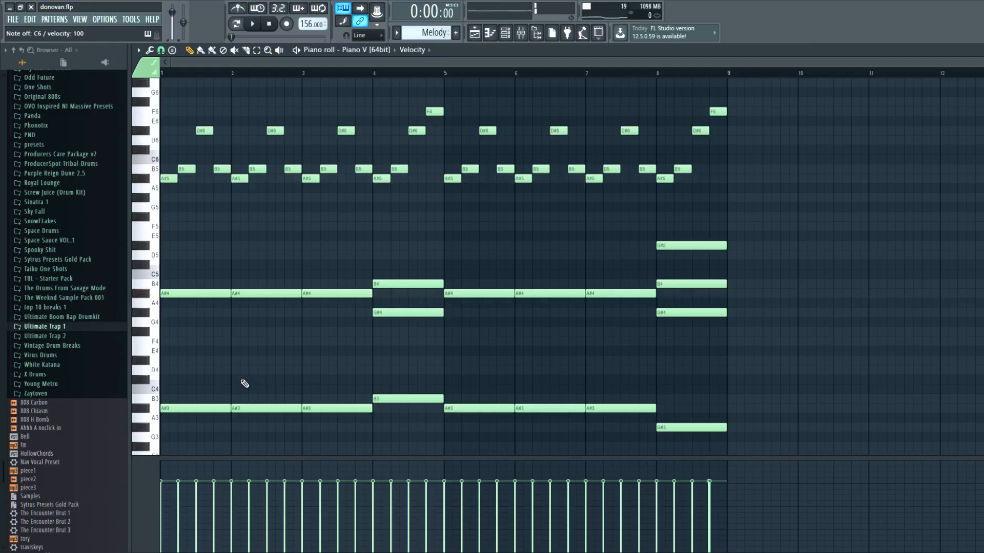
- Examine the lower chord and bass notes of the Melody pattern in the piano roll, and audition the A#2 and A#1 keys
scroll(540, 206, down, 3)
scroll(540, 206, down, 1)
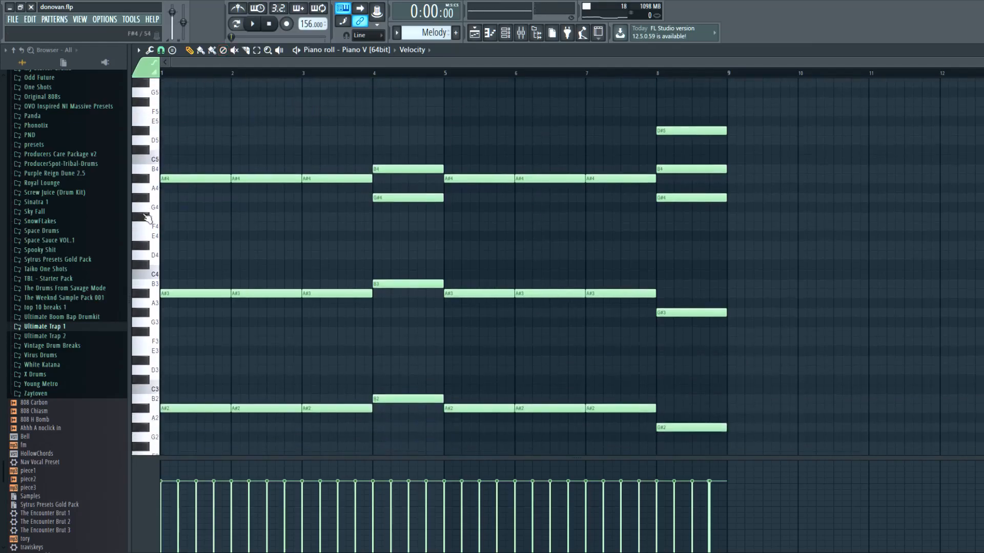
scroll(297, 311, down, 3)
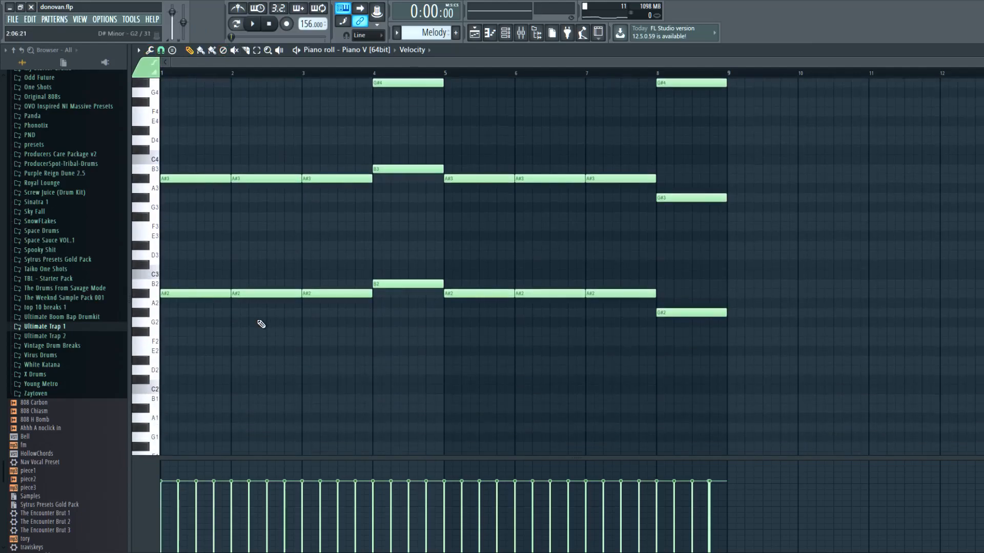
click(147, 294)
scroll(51, 282, down, 2)
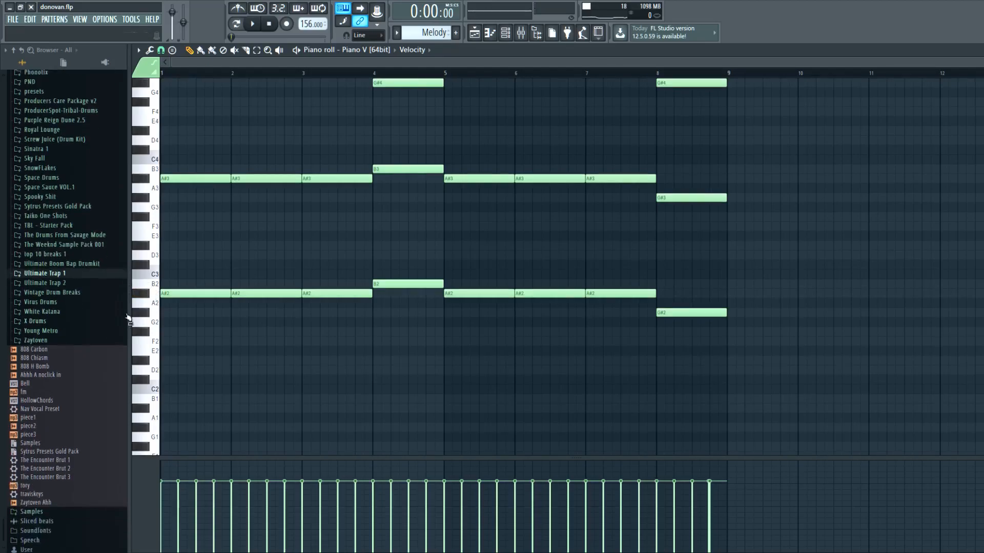
scroll(198, 333, down, 4)
click(146, 266)
click(146, 268)
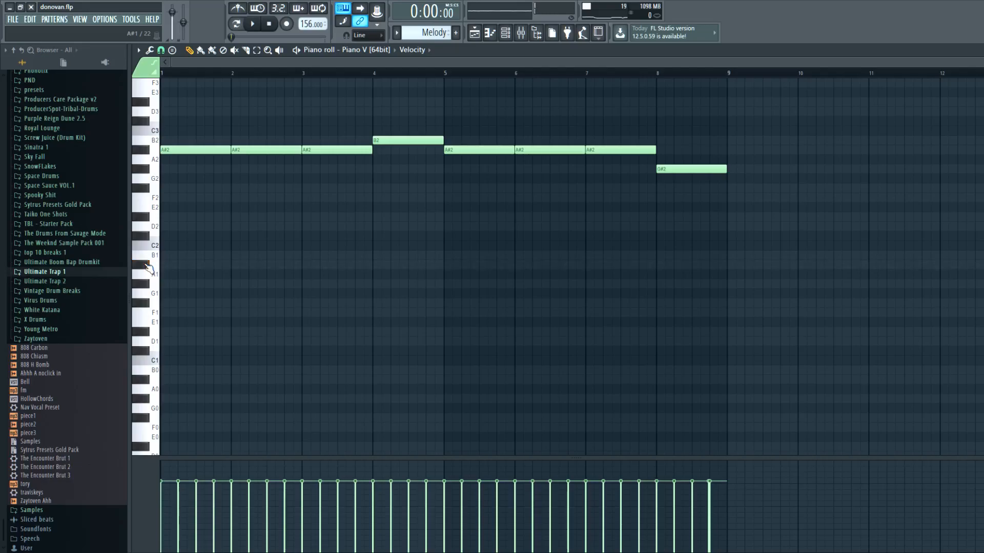
- Switch to the Melody #2 pattern and examine its chord notes across the octaves in the piano roll
scroll(437, 33, down, 1)
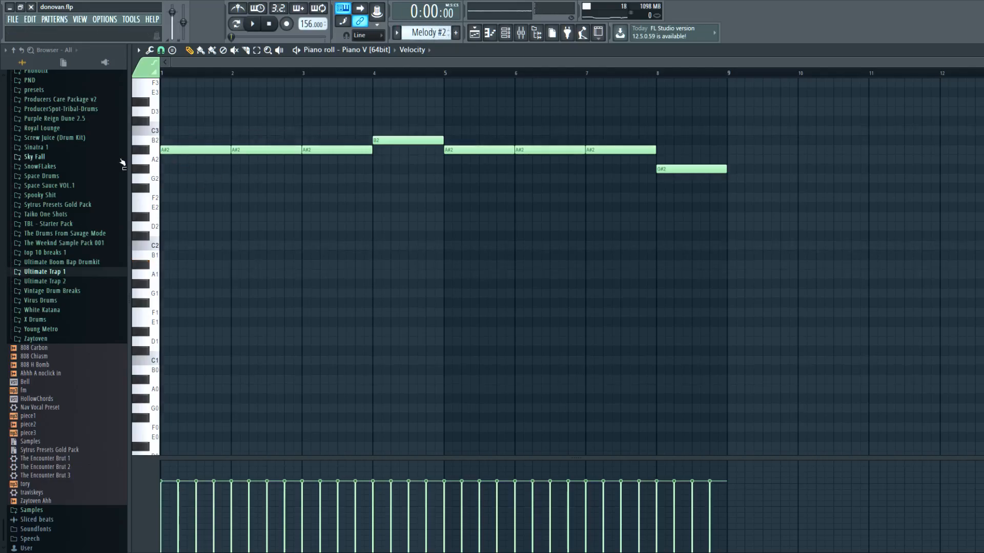
scroll(321, 237, up, 8)
scroll(319, 238, down, 3)
scroll(318, 207, down, 1)
scroll(314, 202, up, 4)
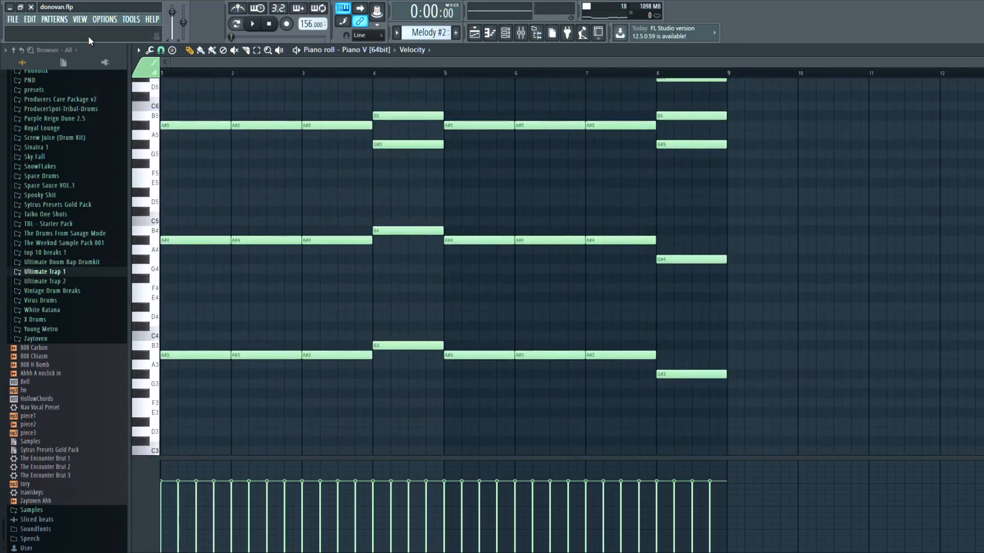
- Check the effects on mixer Insert 1, and view the opening bars of the arrangement in the playlist
key(F9)
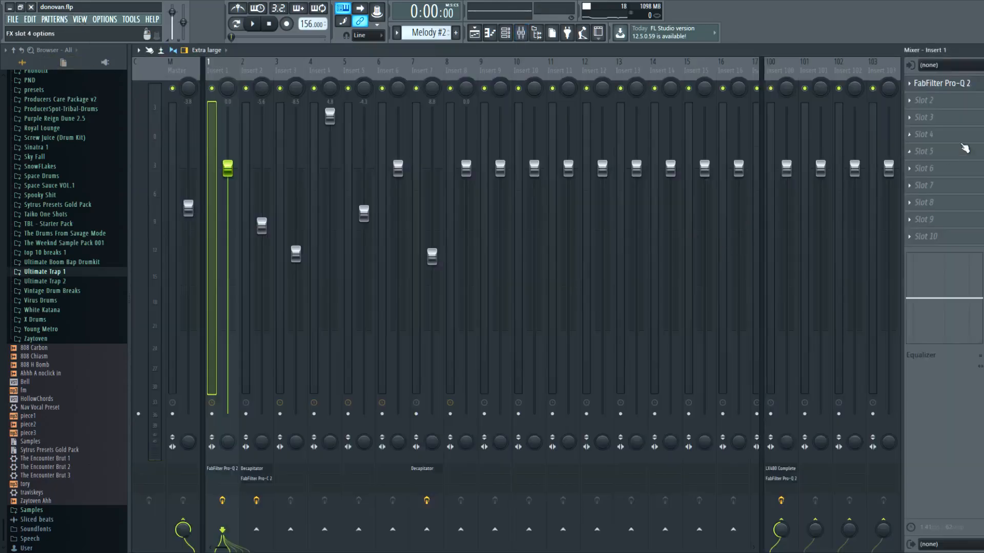
key(F9)
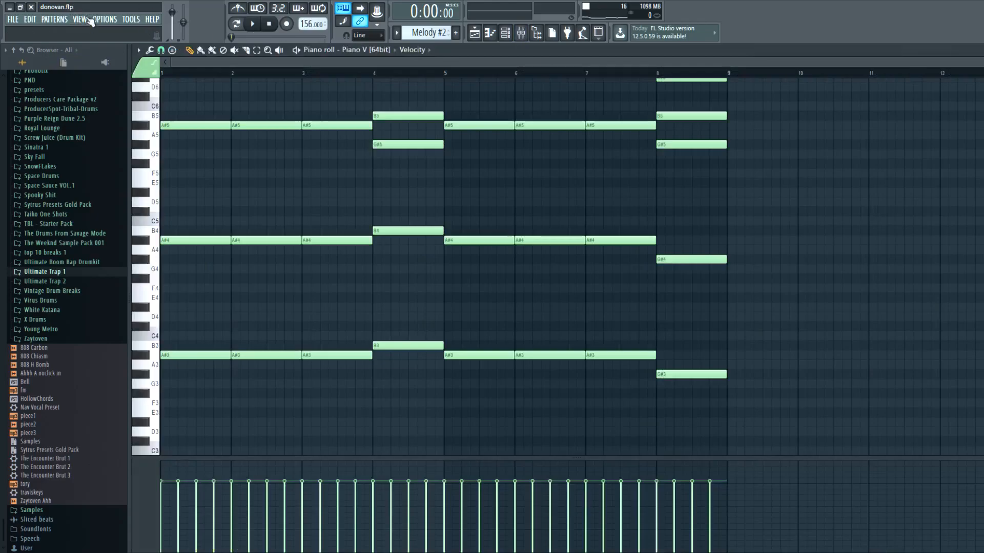
key(F5)
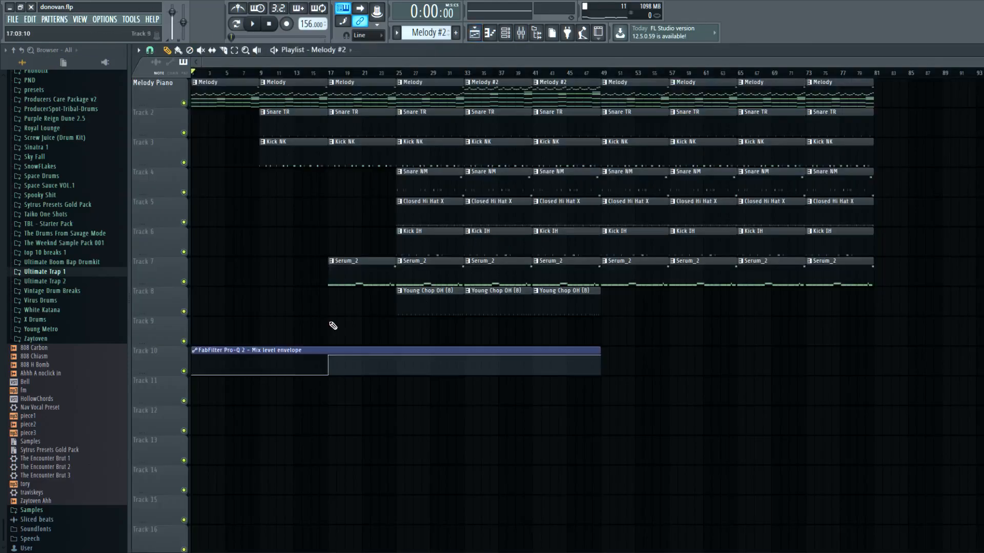
drag(333, 62, 203, 67)
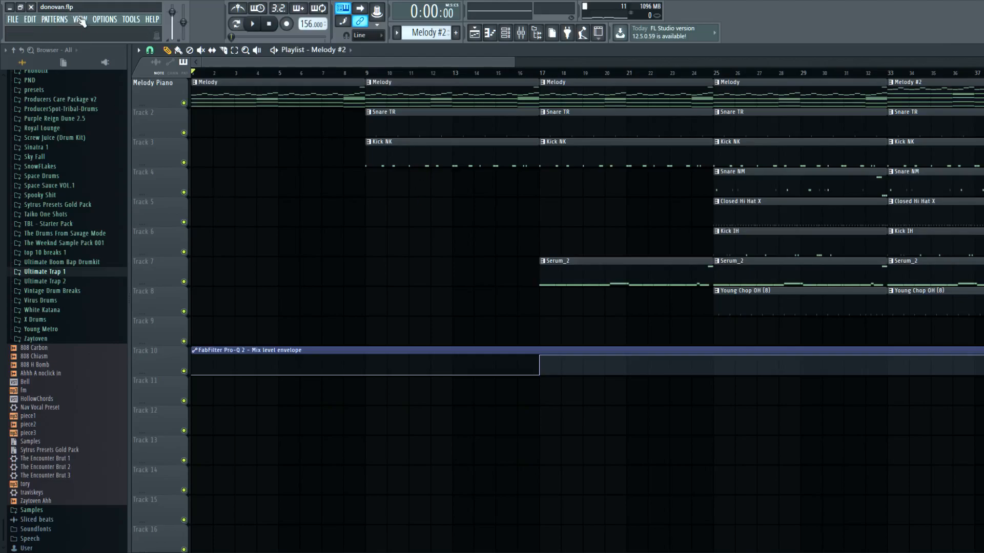
- Open Decapitator on mixer Insert 2, switch its Punish option on and audition the sound
key(F9)
click(244, 160)
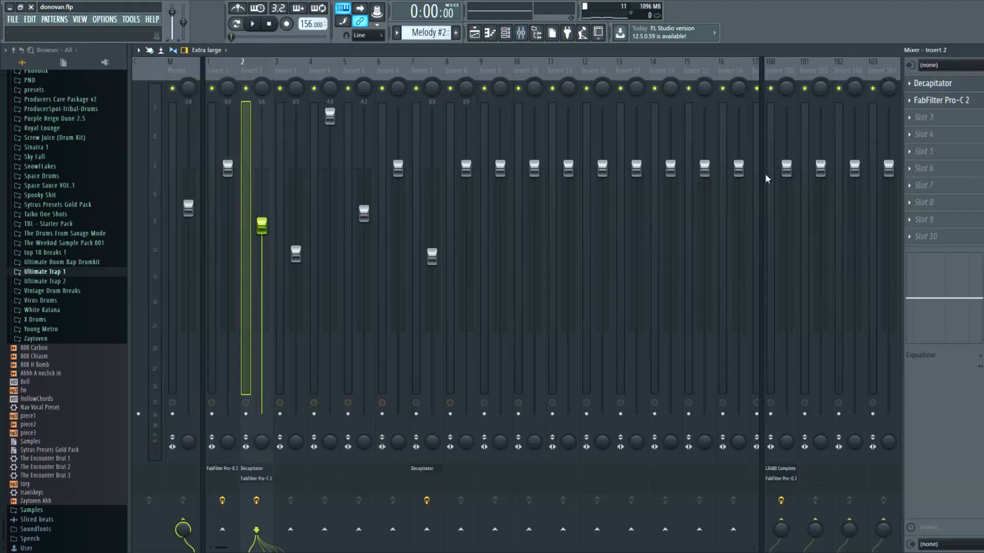
click(935, 83)
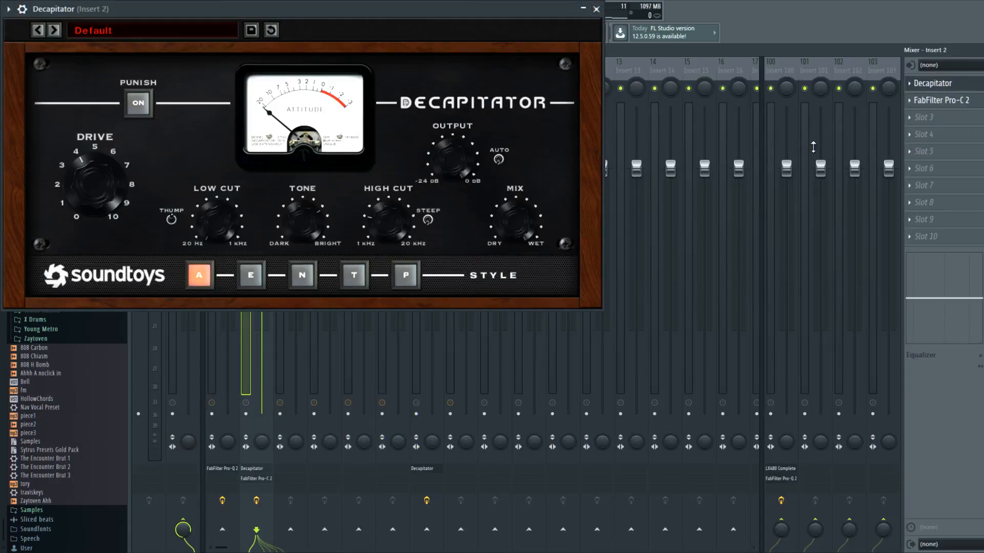
click(138, 102)
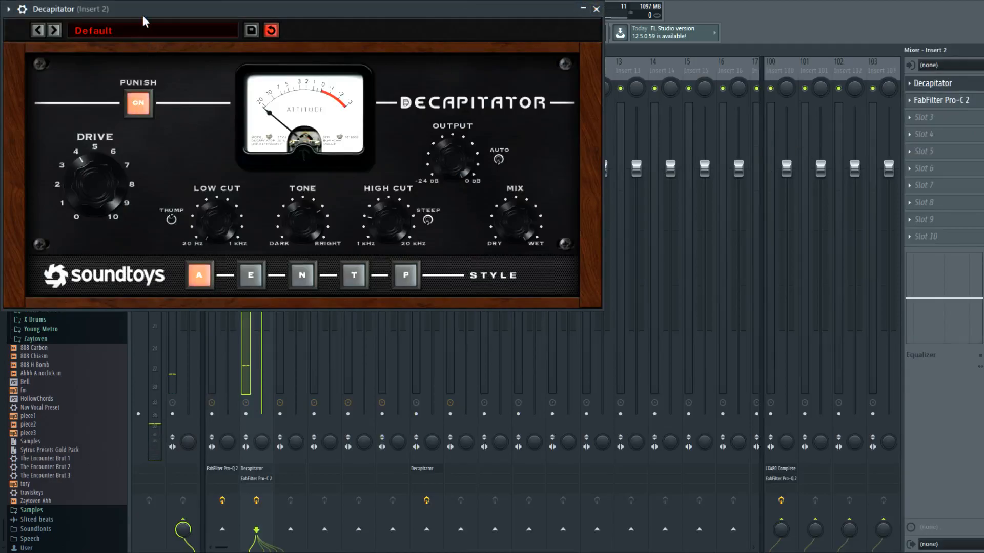
key(space)
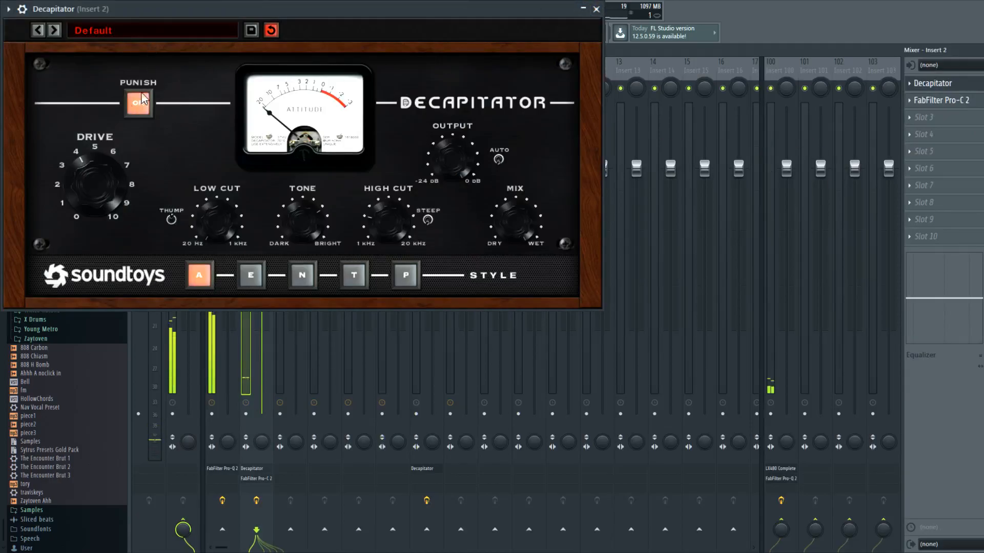
- Bring the channel rack into view, switch Decapitator's Punish option off and close the plugin
key(F9)
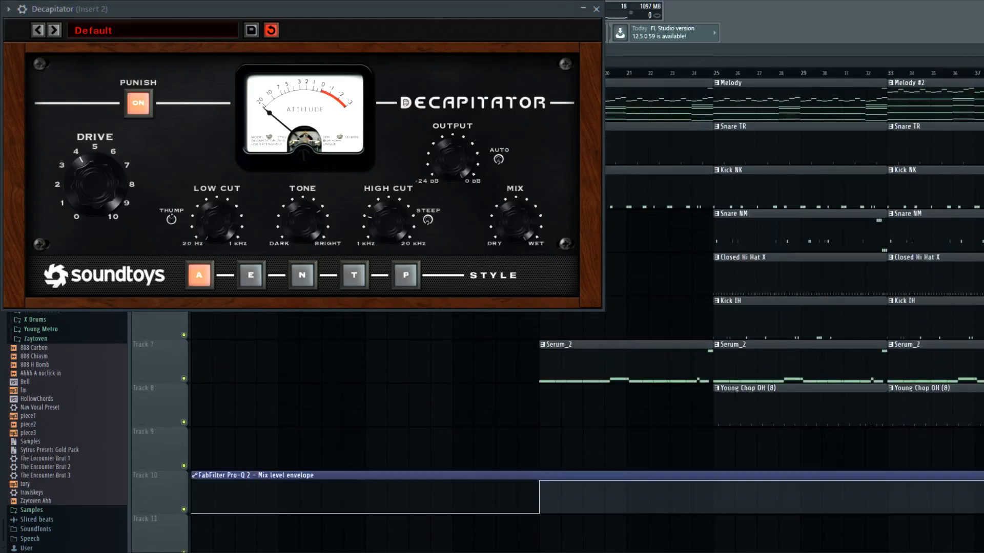
key(F7)
key(F6)
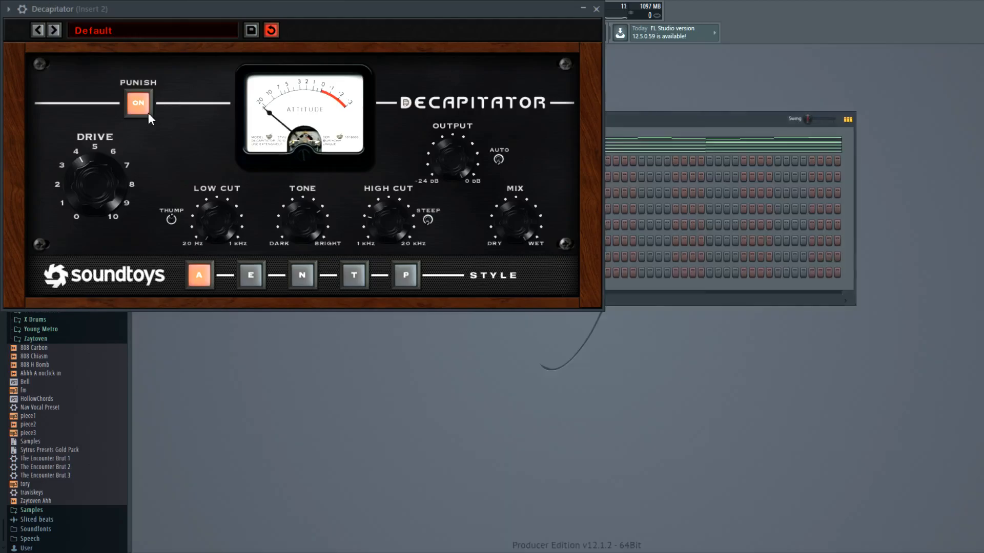
click(141, 101)
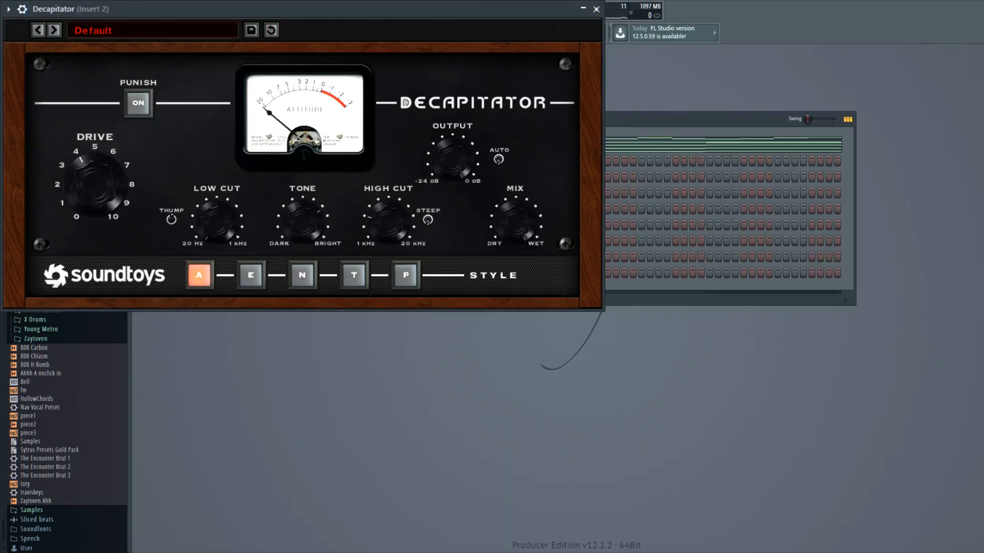
click(596, 8)
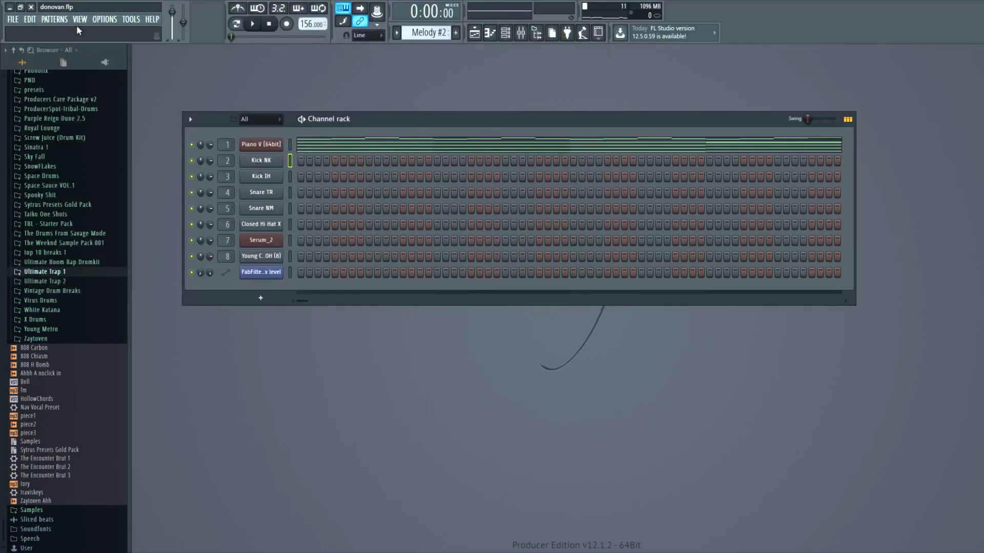
- Review the whole song arrangement in the playlist, from the opening bars to bar 81, and close the playlist
key(F5)
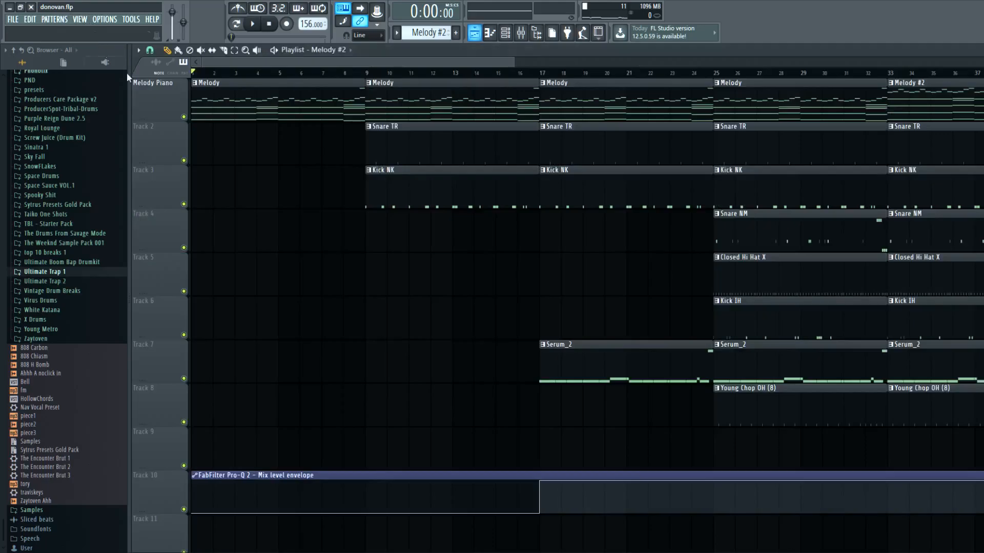
scroll(587, 313, down, 2)
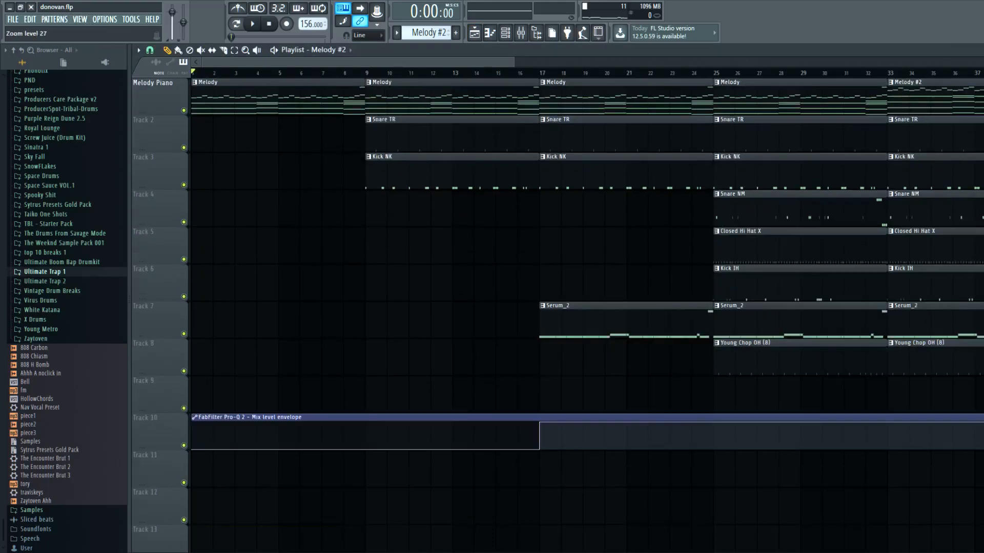
scroll(587, 313, up, 1)
scroll(813, 162, down, 3)
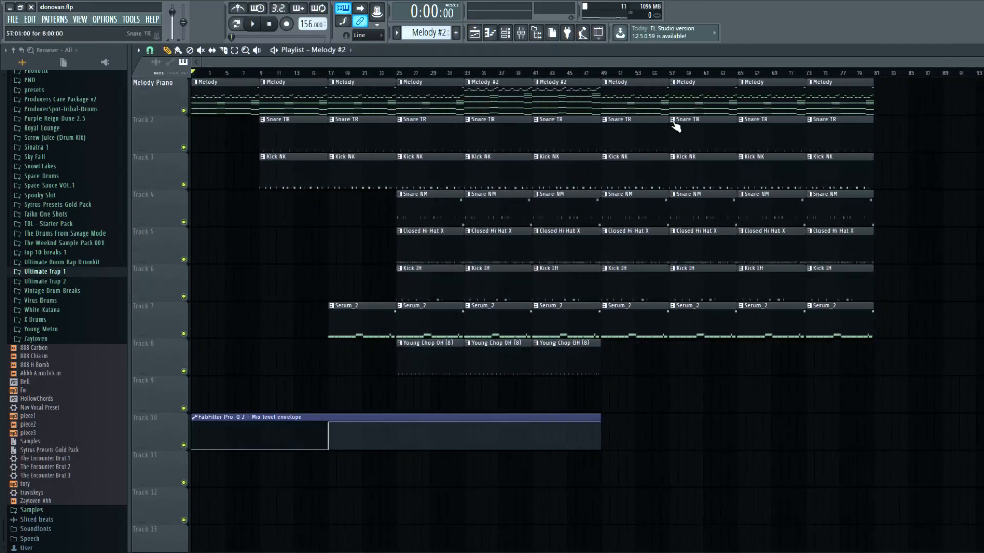
scroll(586, 143, down, 1)
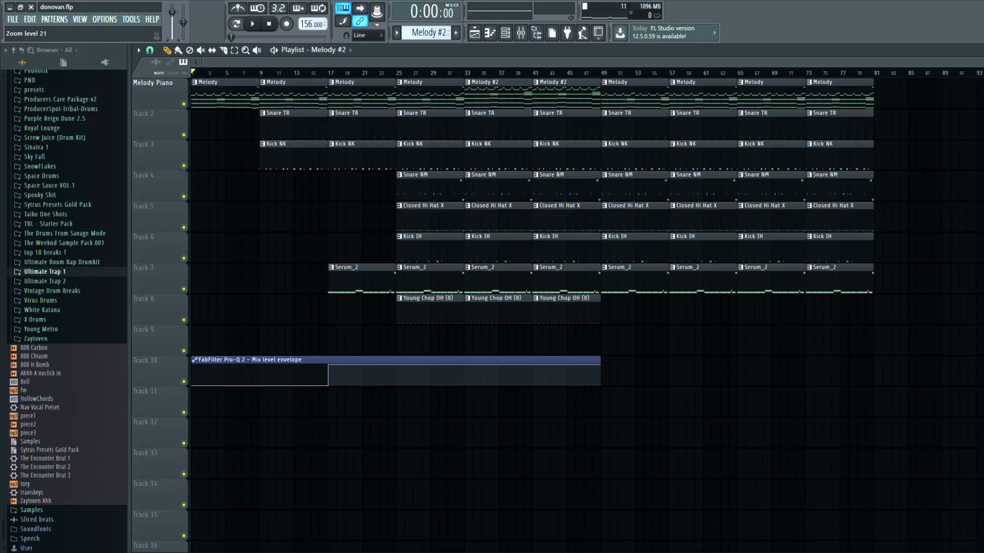
key(F5)
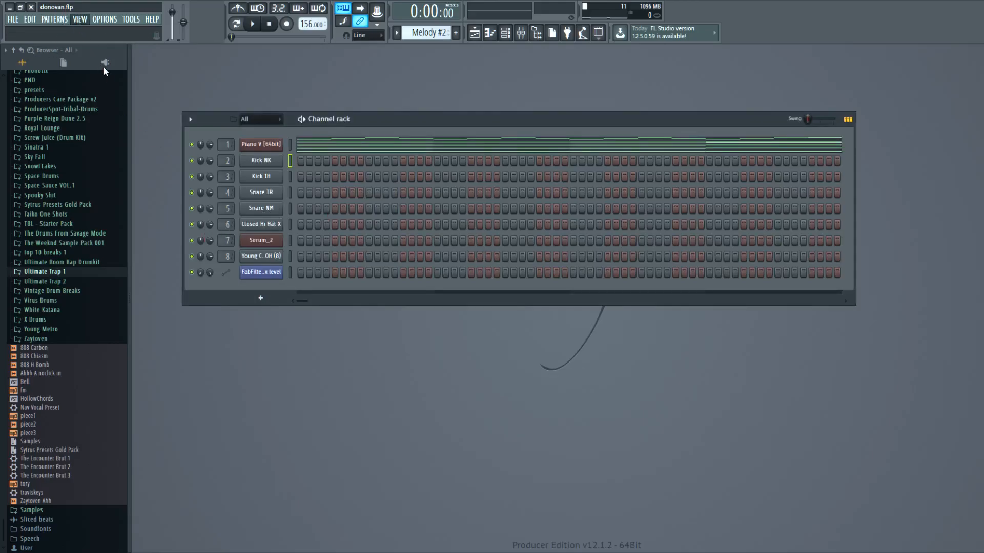
- Play the Serum_2 pattern in pattern mode, raise the mixer Insert 7 fader to near its maximum, and stop playback
key(F9)
scroll(421, 32, down, 4)
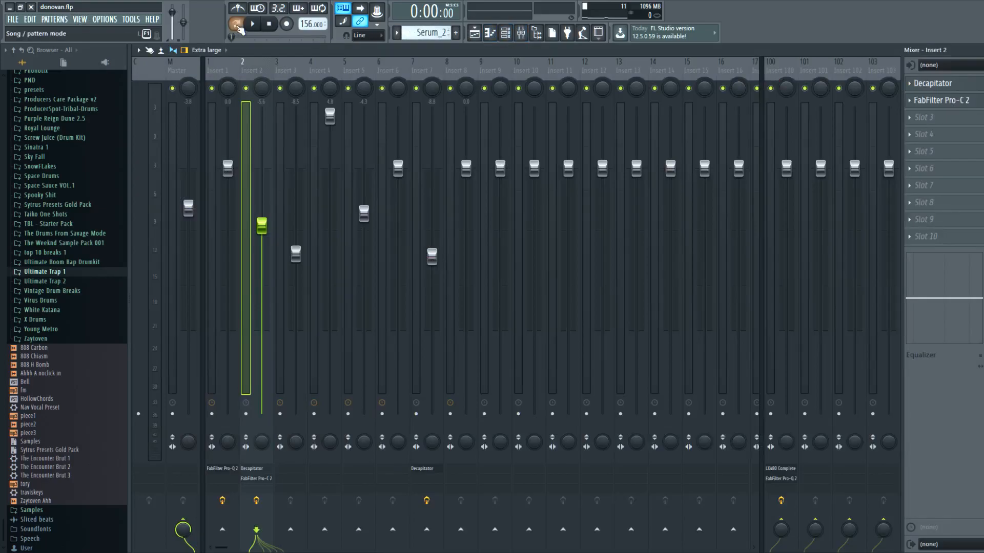
key(space)
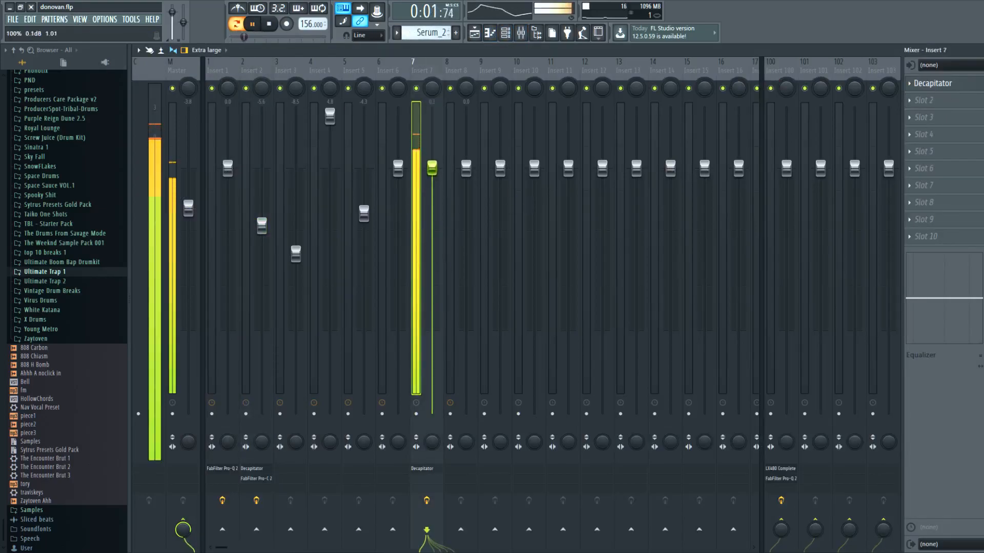
click(270, 25)
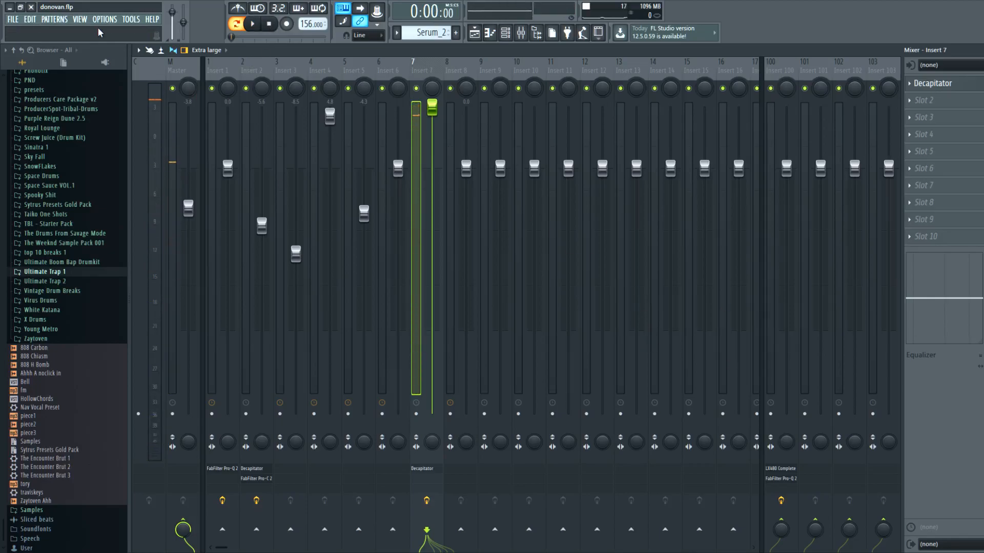
- Select the Serum_2 channel in the channel rack and open its piano roll
key(F5)
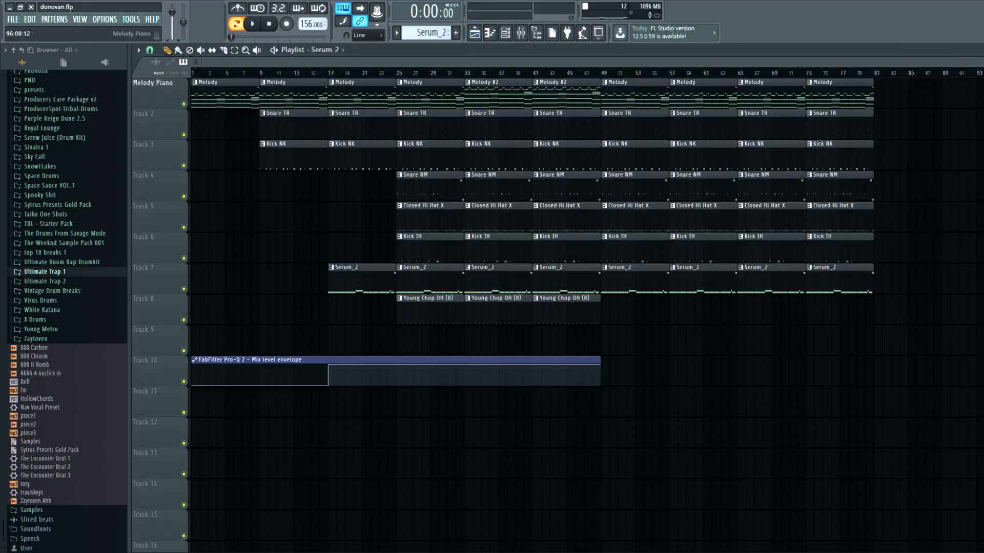
key(F6)
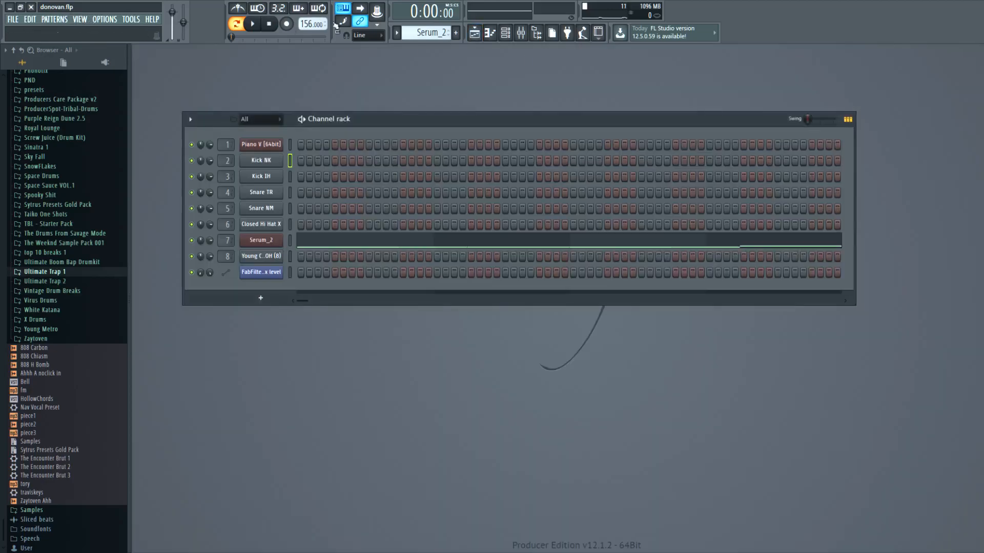
click(290, 240)
key(F7)
scroll(272, 215, down, 3)
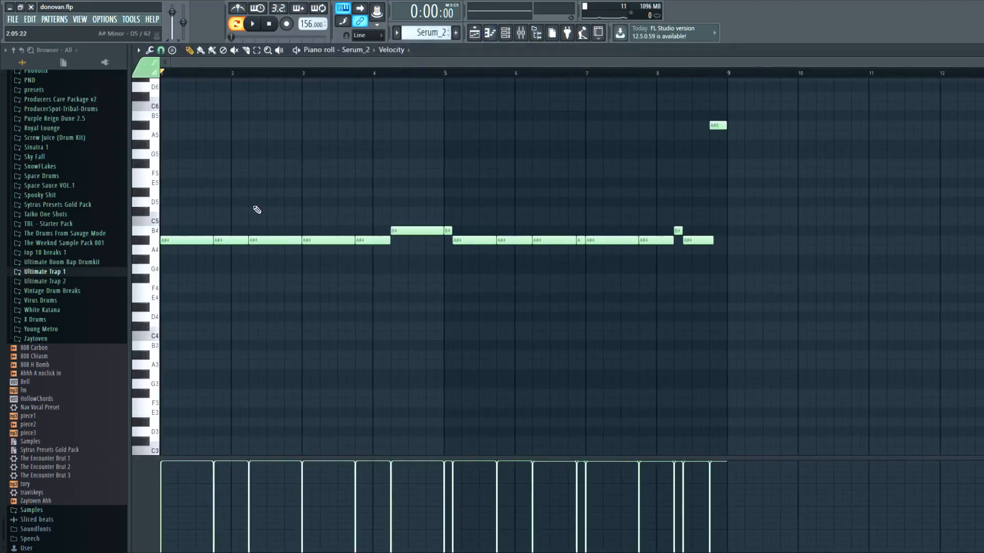
- Shorten the Serum_2 notes starting at bars 1 and 3 to 8 steps, and those at step 5 of bars 2 and 4 to 4 steps
drag(212, 239, 191, 239)
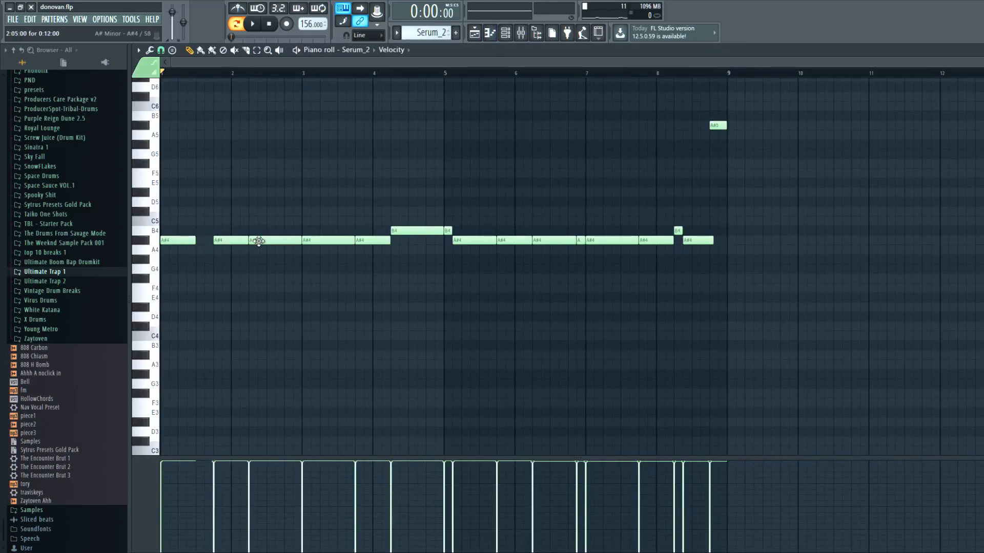
drag(301, 240, 266, 241)
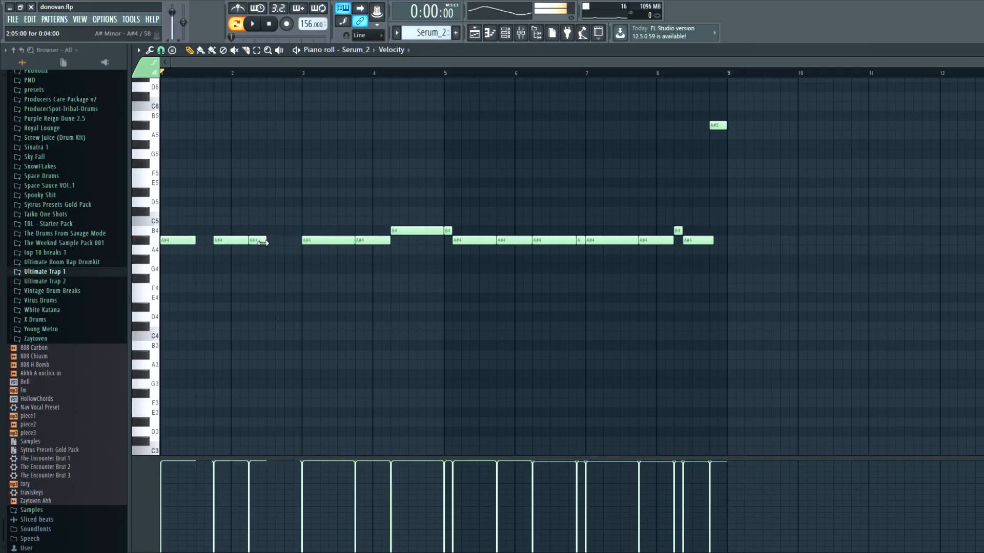
drag(354, 241, 336, 241)
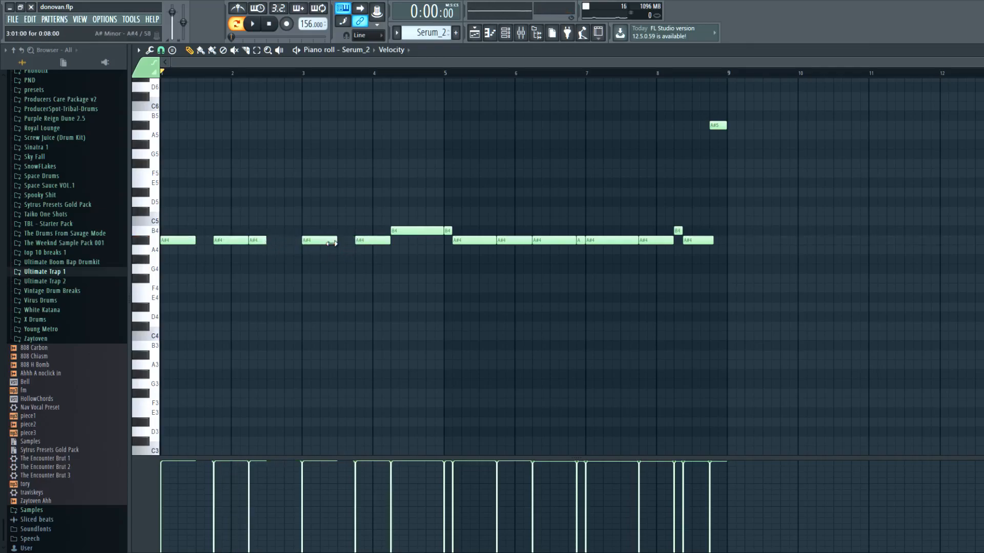
drag(440, 231, 408, 231)
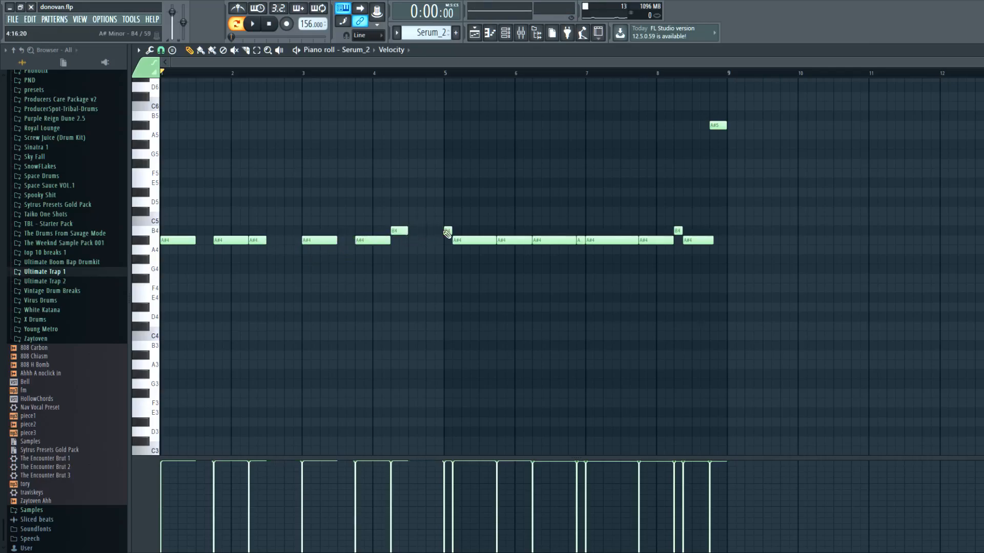
- Shorten the long Serum_2 A#4 notes in bars 5, 6 and 7 to about 6, 4 and 8 steps, and the last A#4 to about 3
drag(492, 242, 474, 241)
drag(571, 241, 550, 246)
drag(633, 240, 619, 248)
drag(707, 240, 683, 241)
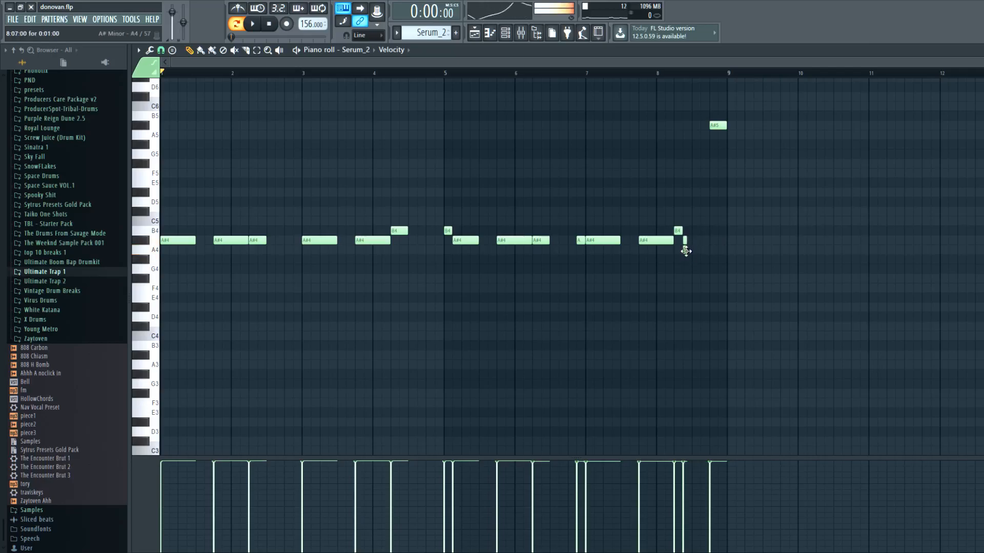
drag(686, 239, 691, 242)
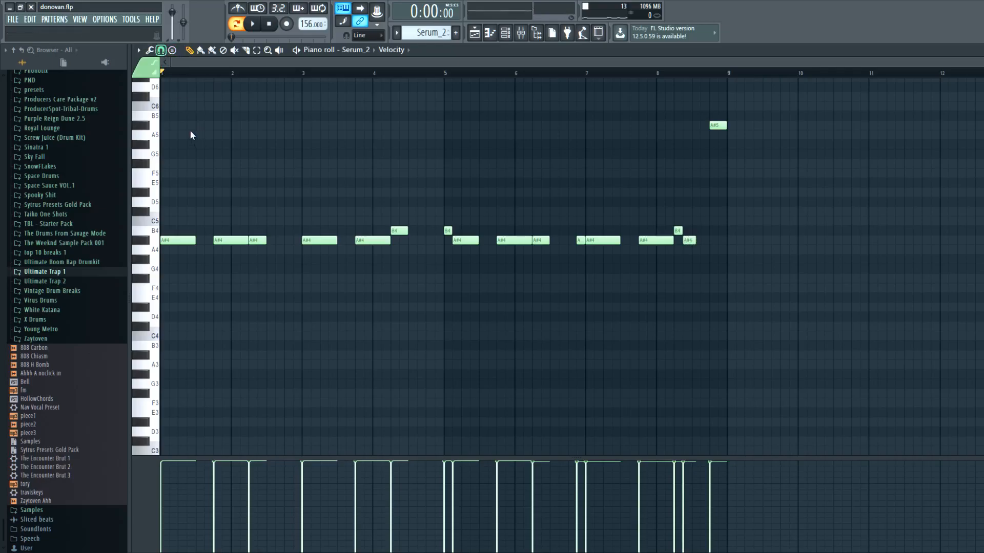
- Shorten the last Serum_2 A#4 note in bar 8 to about 2 steps, and briefly play the pattern
drag(695, 240, 691, 240)
click(252, 23)
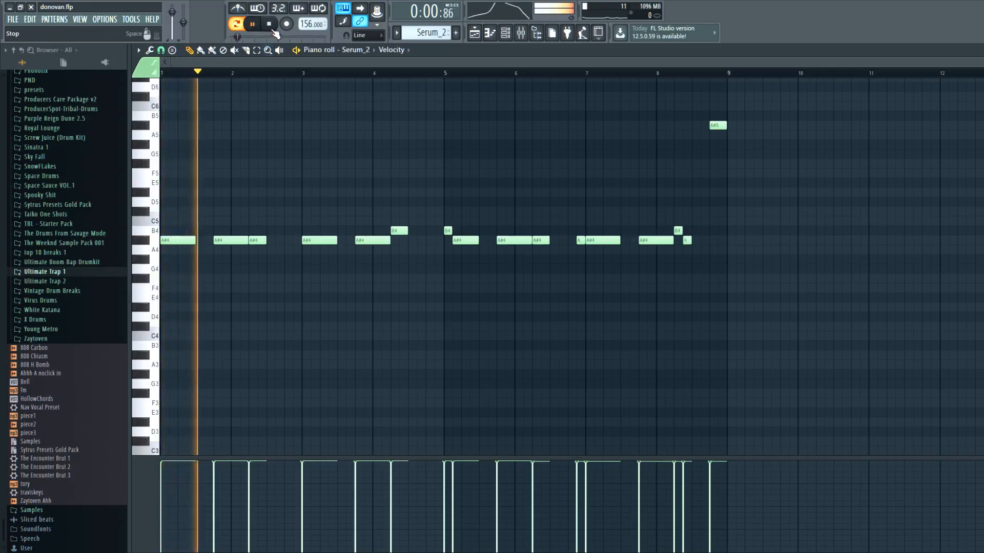
click(272, 26)
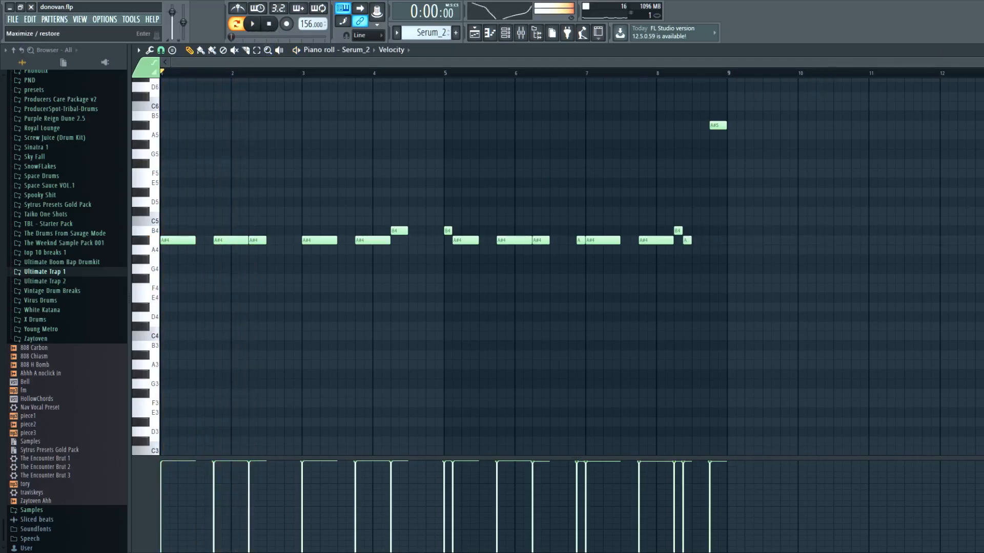
- In Serum_2's envelope 1, set hold, decay and release to 0.0 ms and sustain to 0.0 dB, and close the plugin
click(979, 50)
click(274, 241)
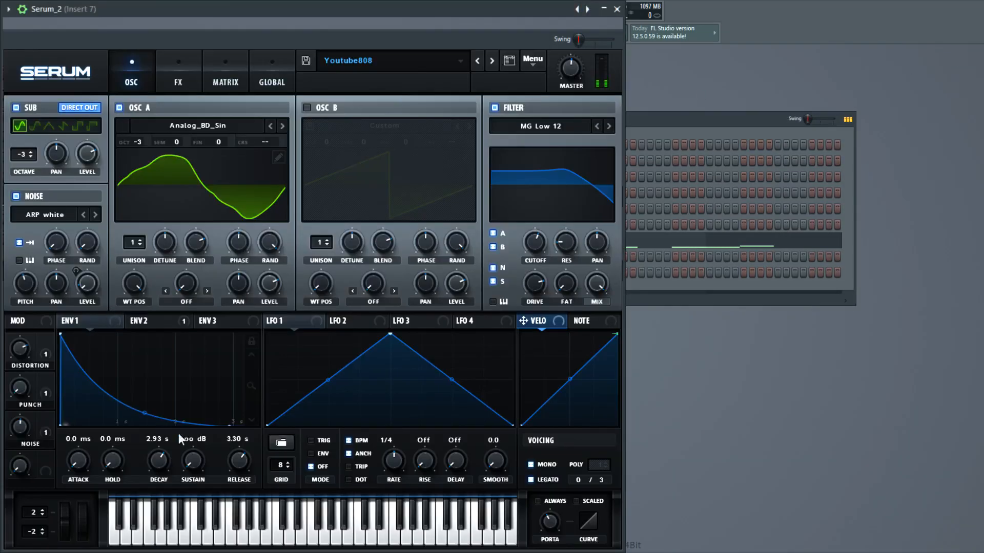
drag(239, 461, 238, 502)
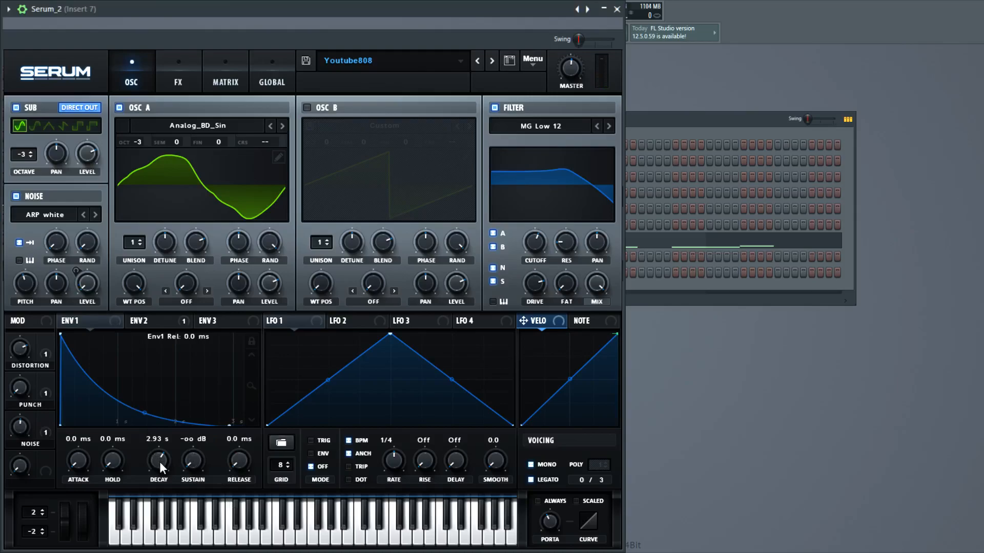
drag(120, 462, 149, 204)
drag(160, 462, 143, 536)
drag(112, 461, 113, 512)
drag(194, 464, 194, 410)
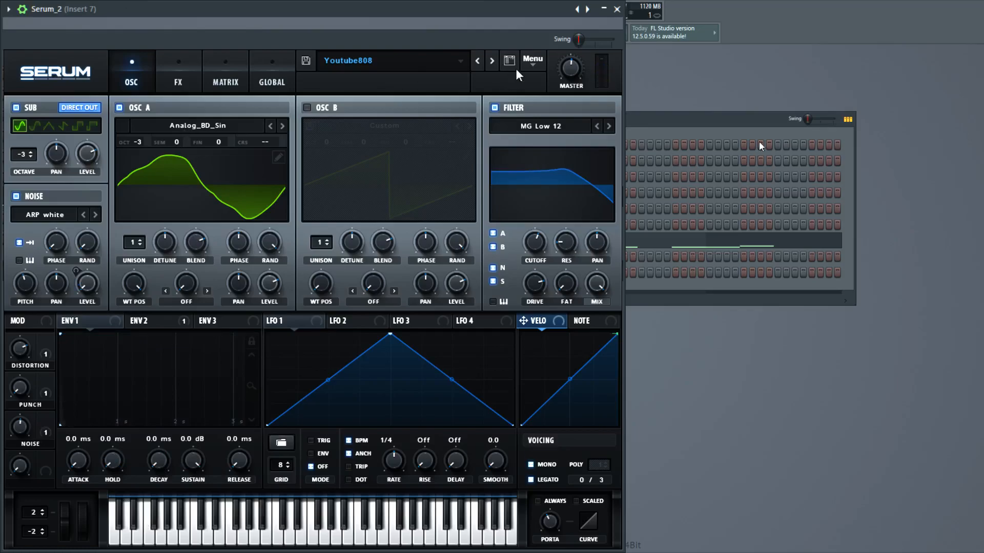
click(617, 8)
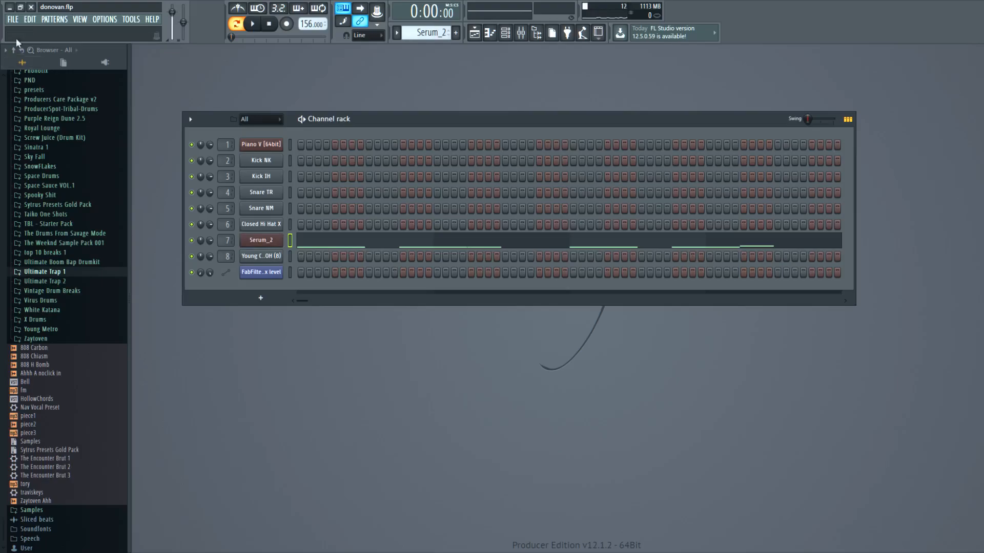
- Open the playlist, select bars 1 through 80 with all their clips, and glance at the mixer
key(F5)
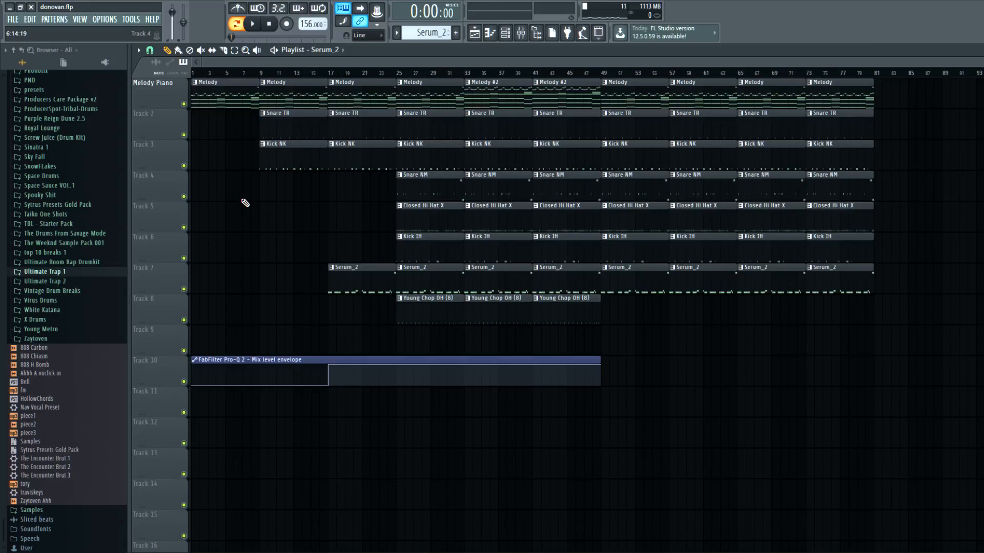
click(234, 50)
drag(873, 73, 192, 74)
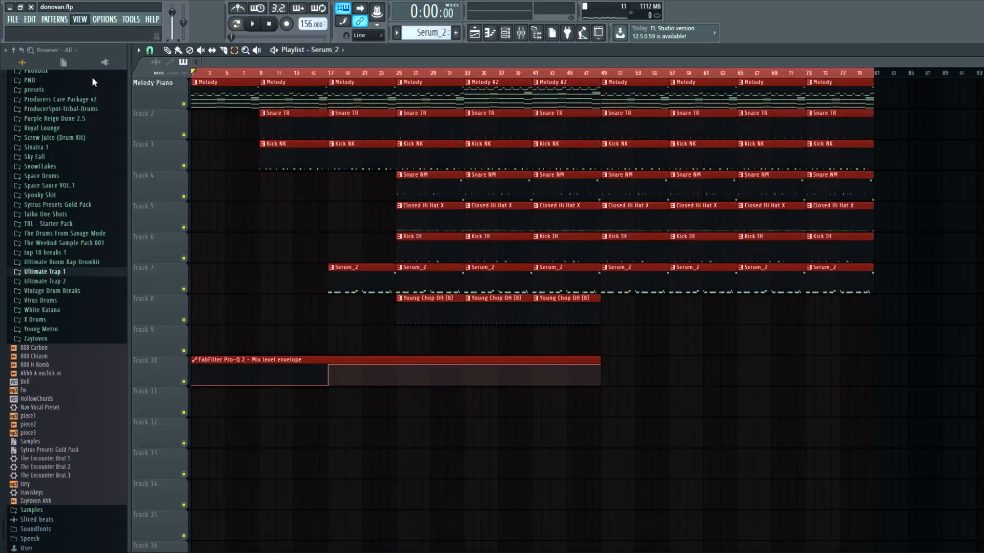
key(F9)
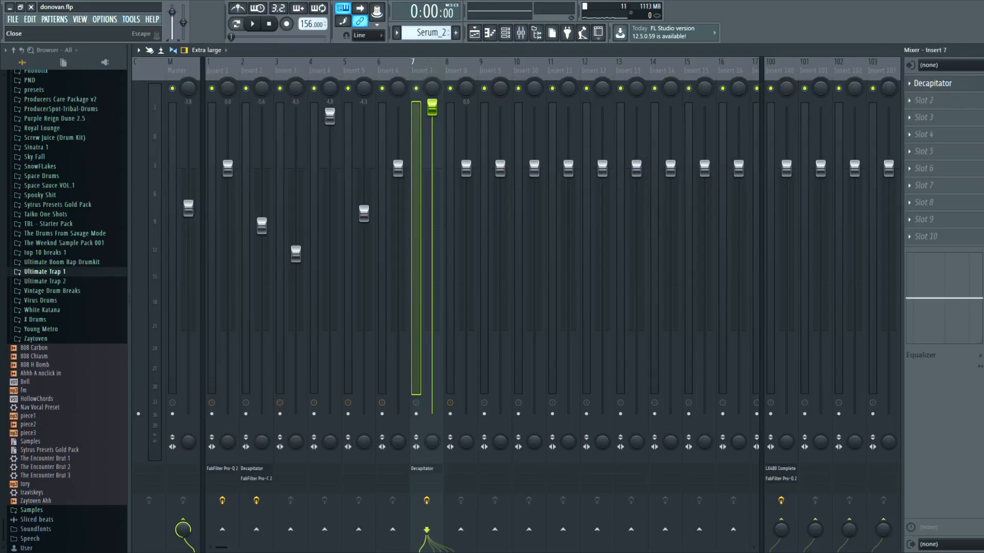
key(F9)
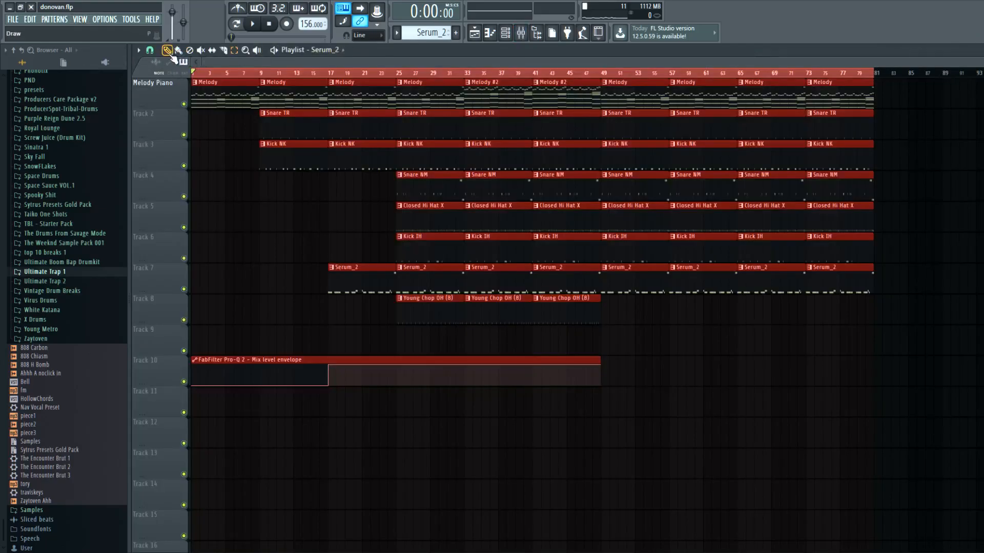
- Move the rise in the FabFilter Pro-Q 2 mix level envelope to bar 25, and flatten the whole envelope at its minimum
mouse_move(331, 363)
drag(331, 366, 433, 339)
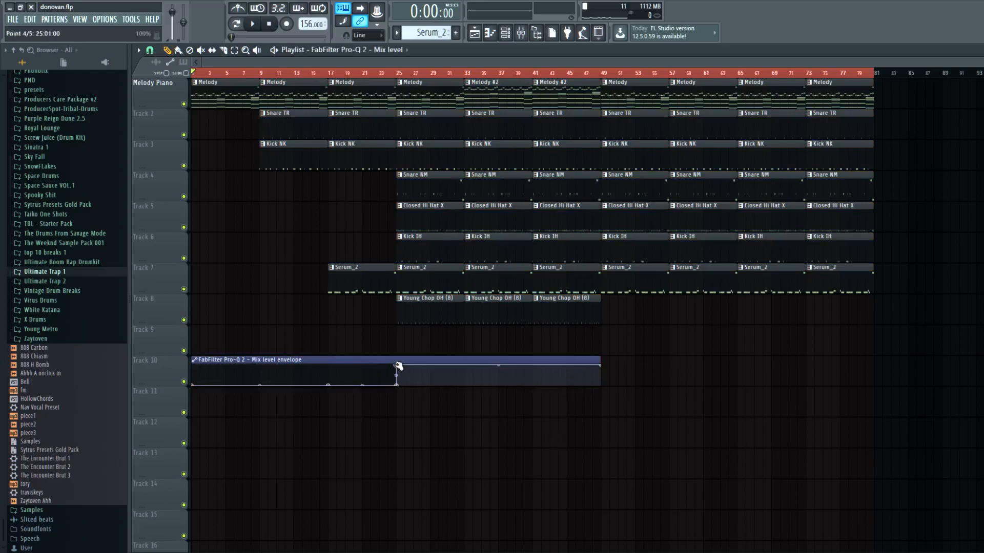
drag(398, 365, 645, 511)
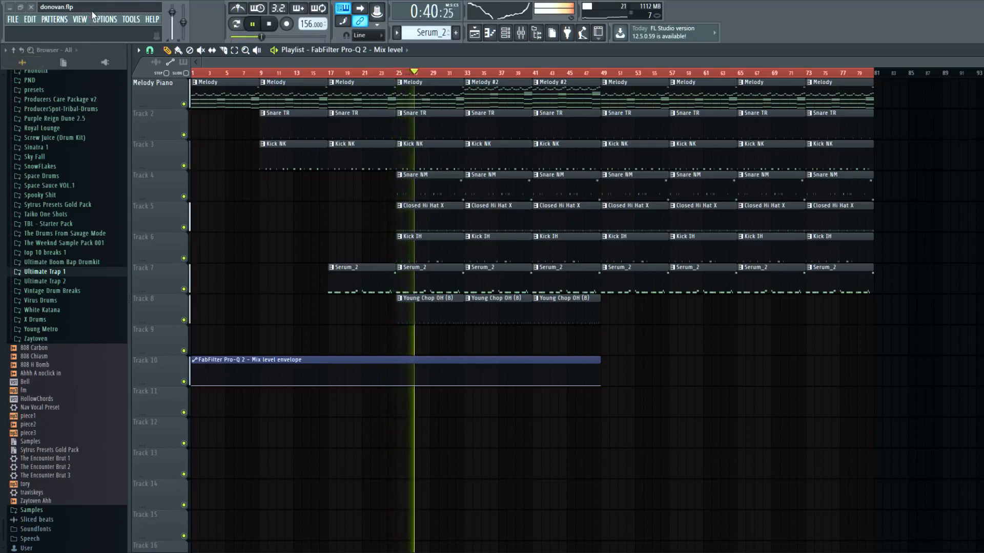
- Lower the mixer Insert 7 fader to about 2 dB during playback, view its Decapitator effect, and return to the playlist
key(F9)
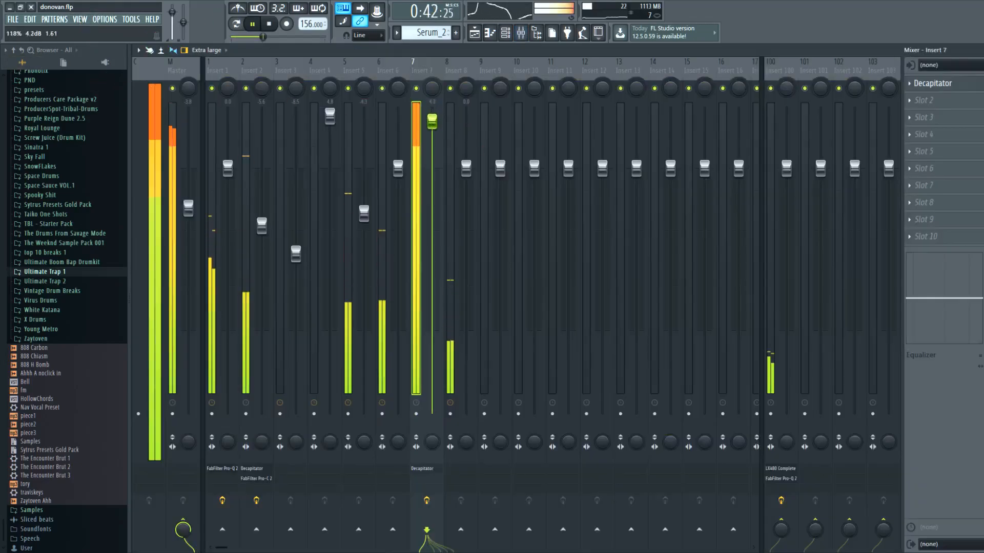
scroll(433, 159, up, 3)
scroll(433, 159, up, 2)
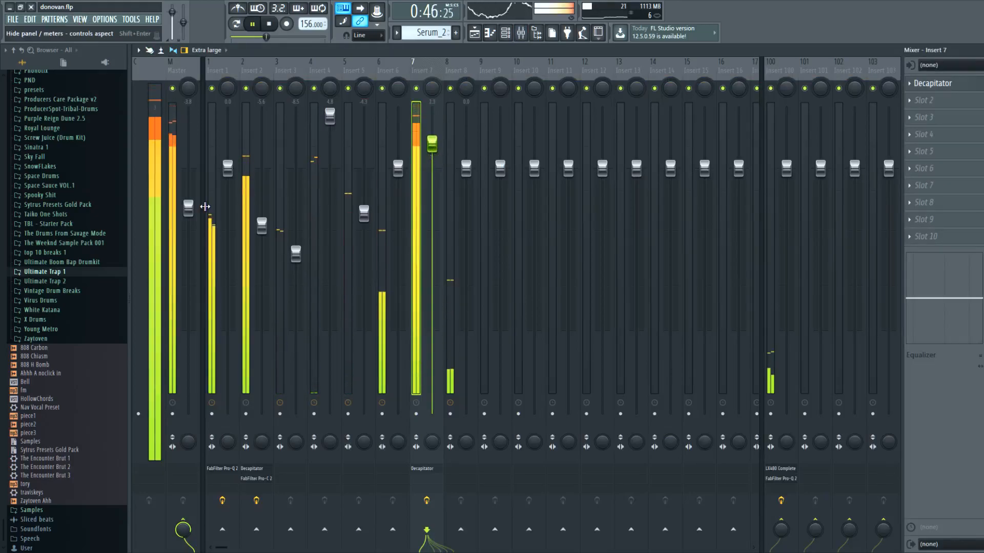
click(933, 83)
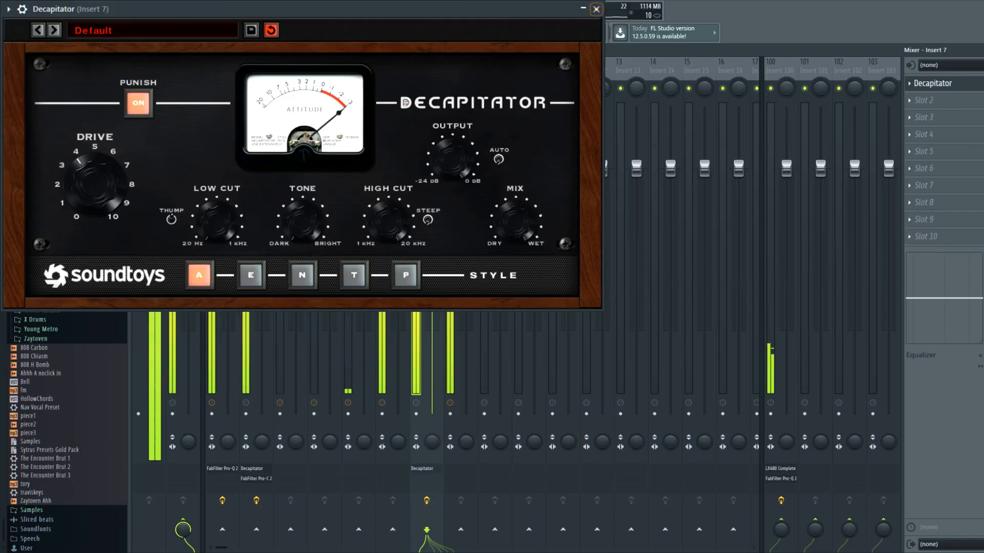
key(F9)
key(Escape)
- Slice the clips on the melody track and tracks 2 to 7 at beats 2 and 3 of bar 49
scroll(681, 177, up, 3)
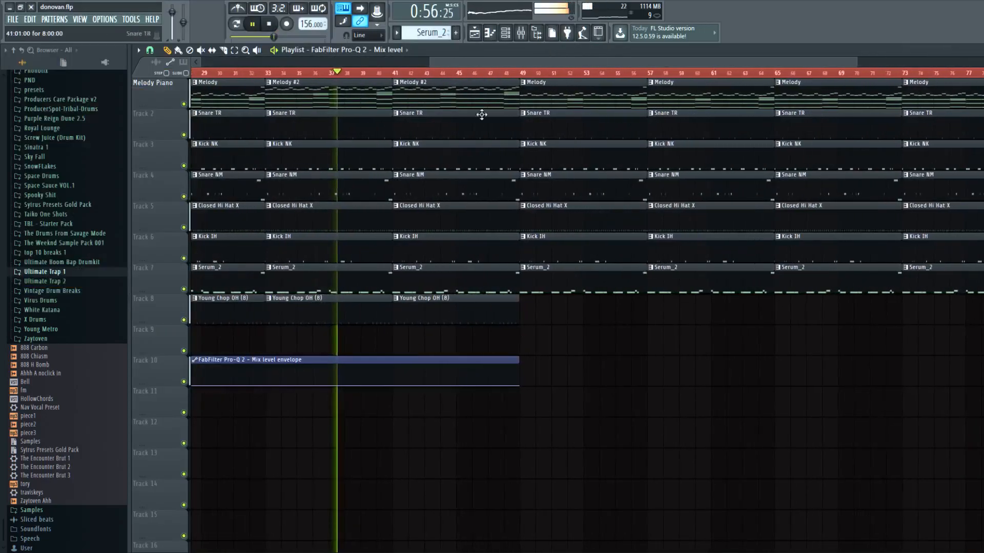
scroll(461, 193, up, 2)
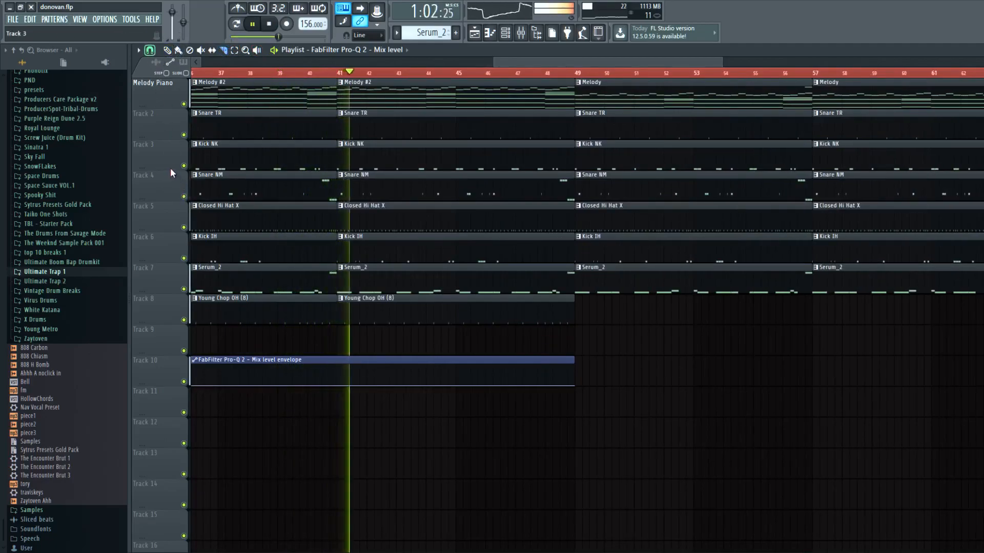
scroll(578, 261, up, 1)
drag(613, 297, 614, 174)
scroll(605, 303, up, 4)
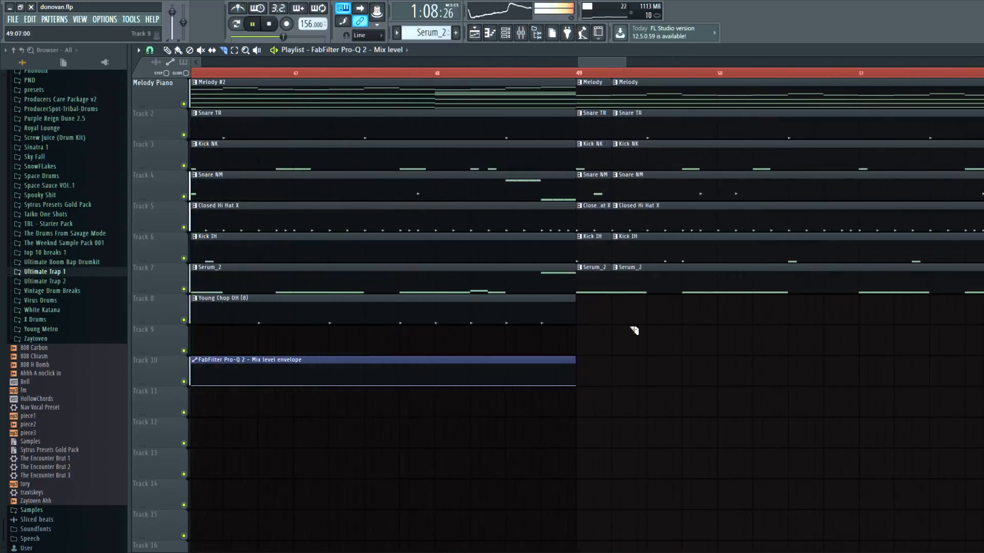
drag(651, 64, 651, 66)
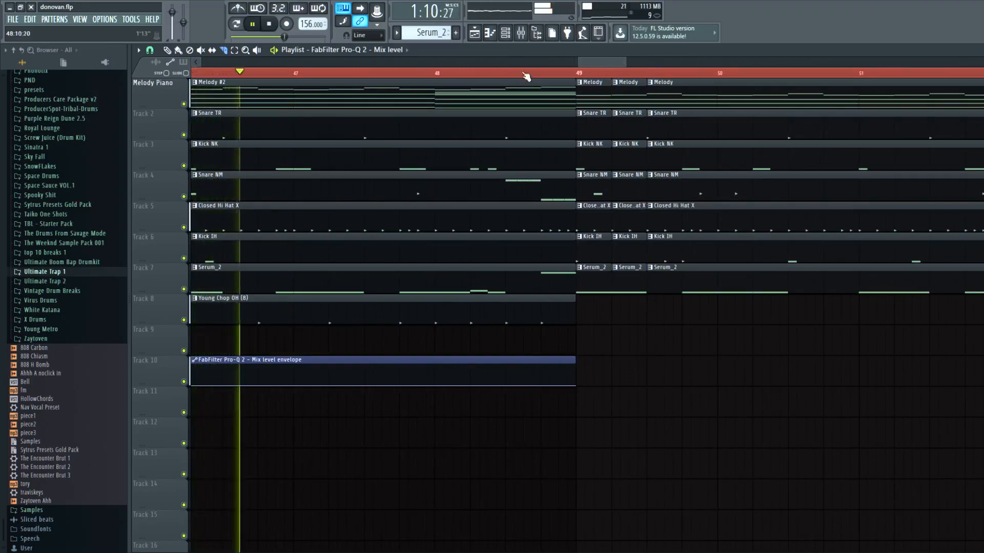
- Delete the one-beat slices at beat 2 of bar 49 on the melody track and tracks 2 to 7
drag(630, 281, 636, 101)
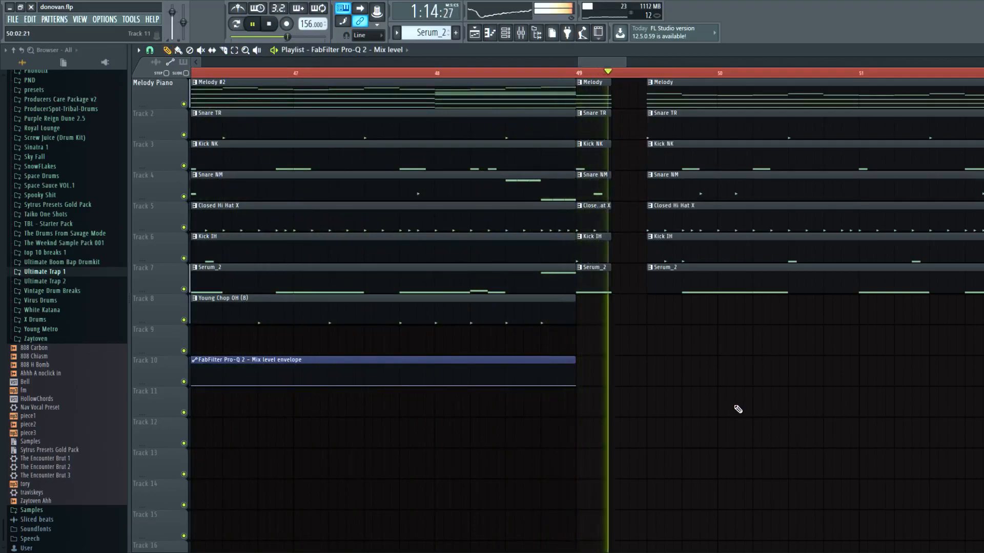
scroll(484, 211, down, 5)
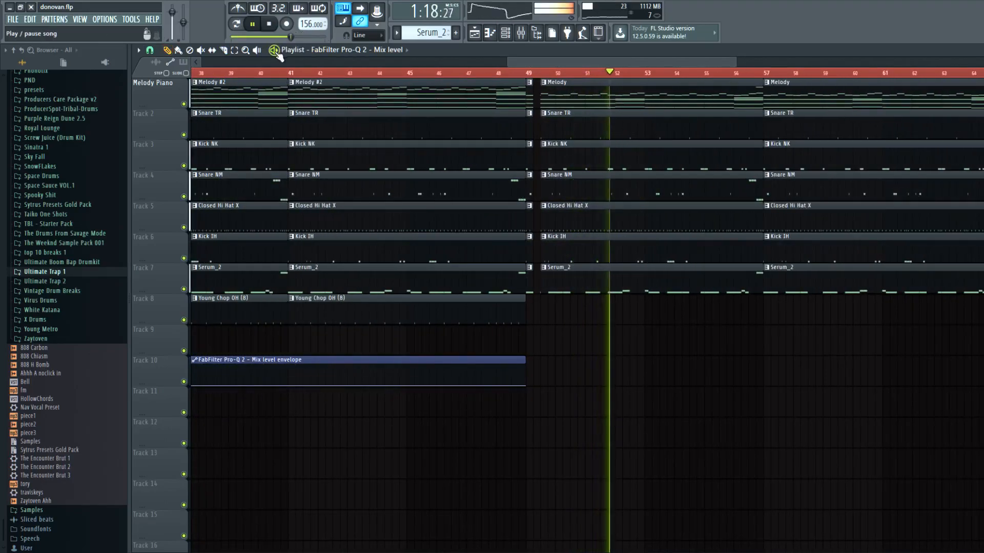
scroll(806, 385, down, 3)
scroll(820, 383, down, 2)
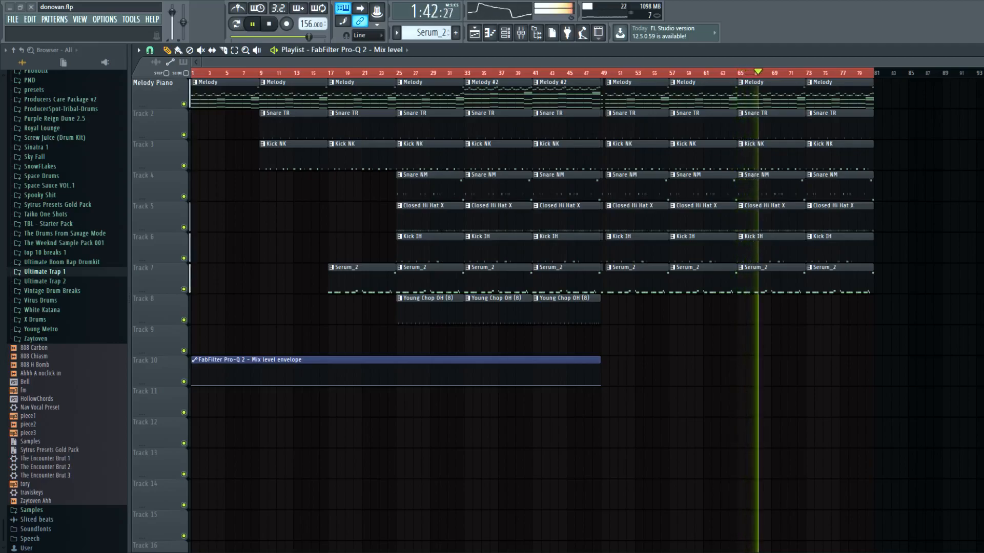
- Copy the Melody #2 clip from bar 41 to track 8 at bar 73, and stop playback
drag(573, 94, 824, 319)
scroll(812, 318, up, 5)
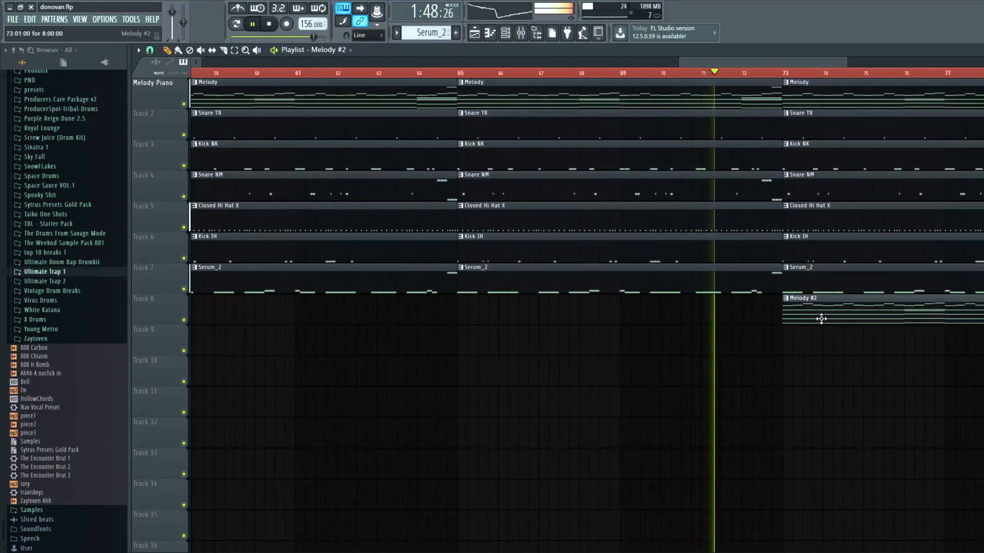
scroll(820, 321, down, 5)
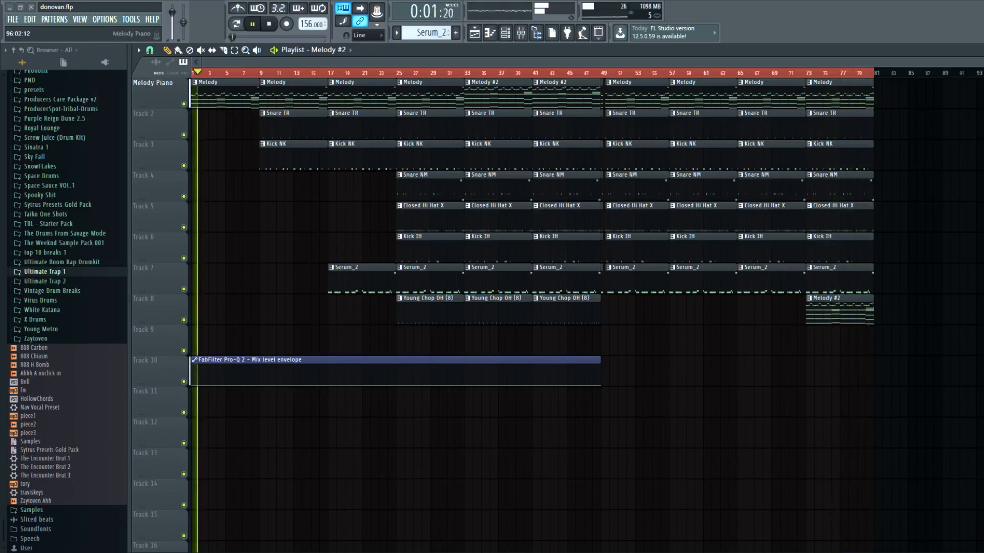
key(space)
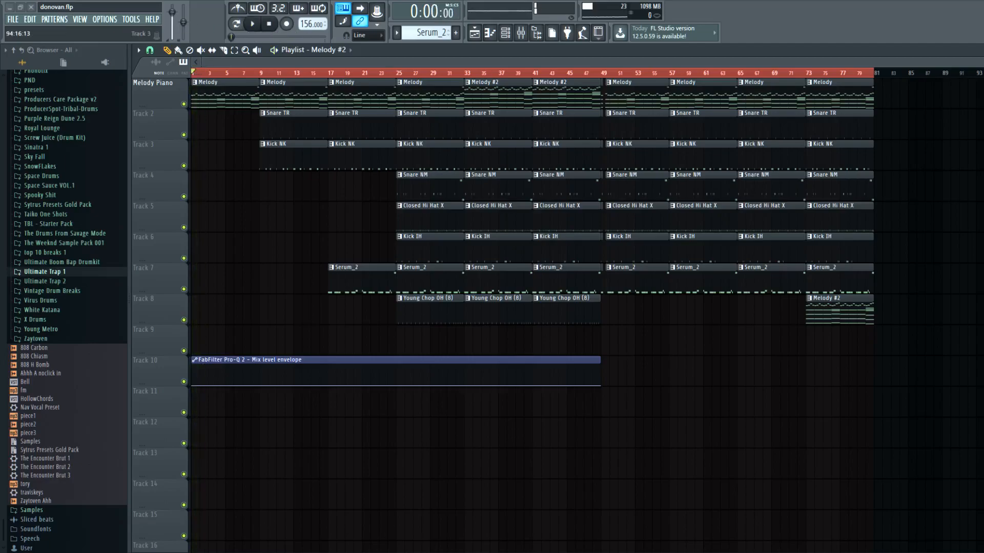